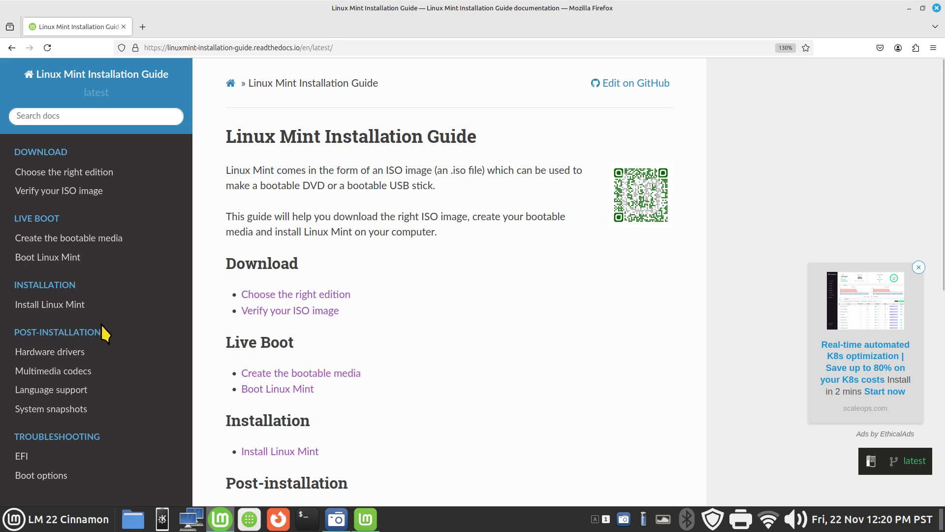
# Close the installation guide and the Welcome window, and open the Linux Mint website's home page.
pyautogui.click(936, 8)
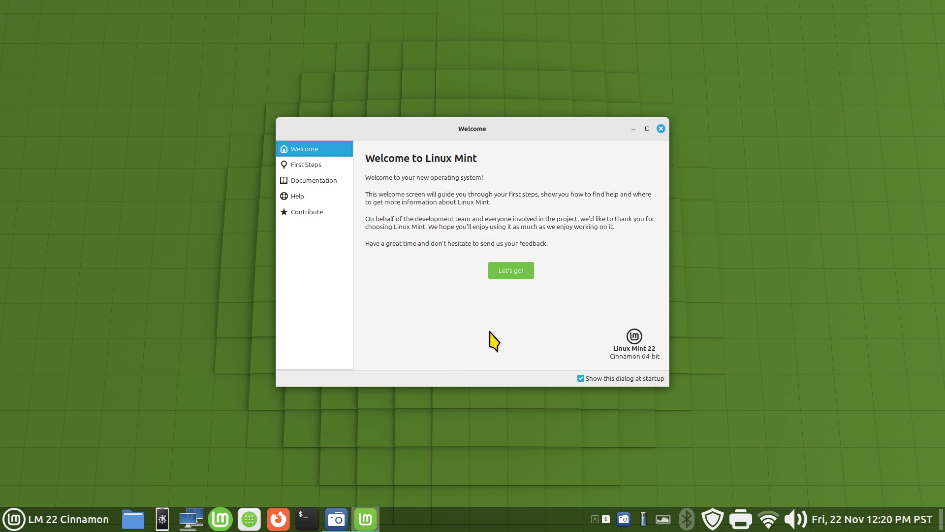
pyautogui.click(661, 129)
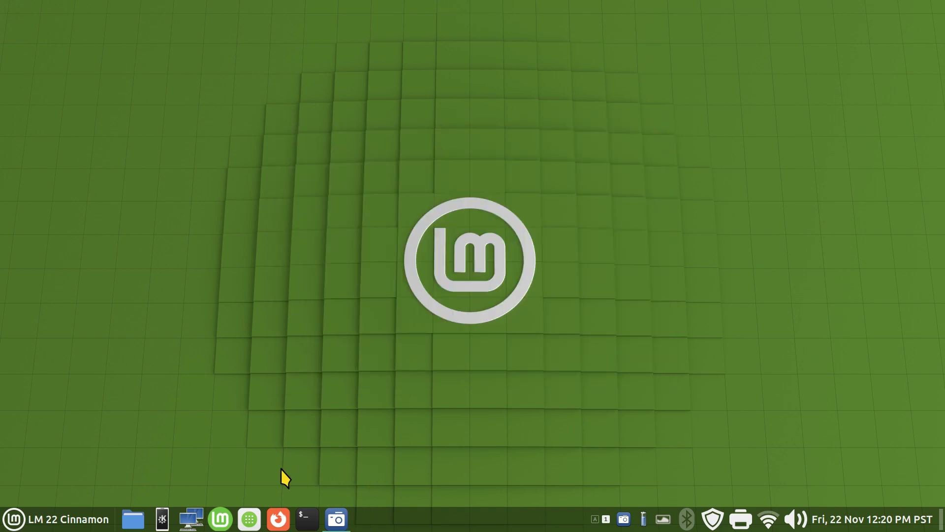
pyautogui.click(220, 519)
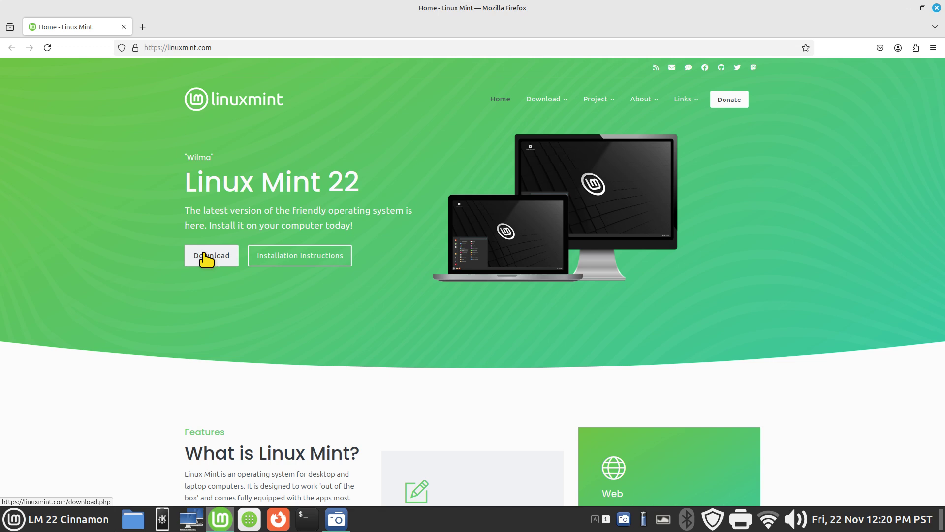
# Open the Linux Mint 22 download page and review the Cinnamon, Xfce and MATE editions offered there.
pyautogui.moveTo(550, 105)
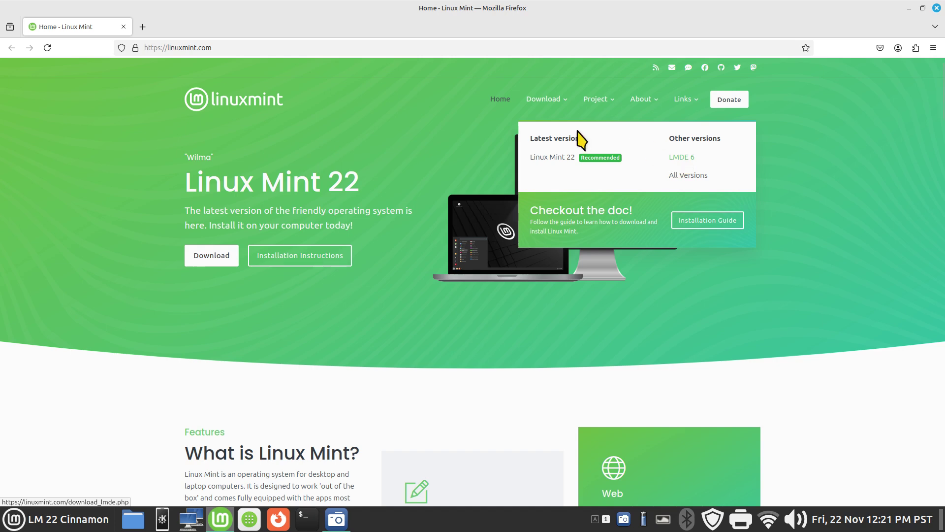
pyautogui.doubleClick(331, 177)
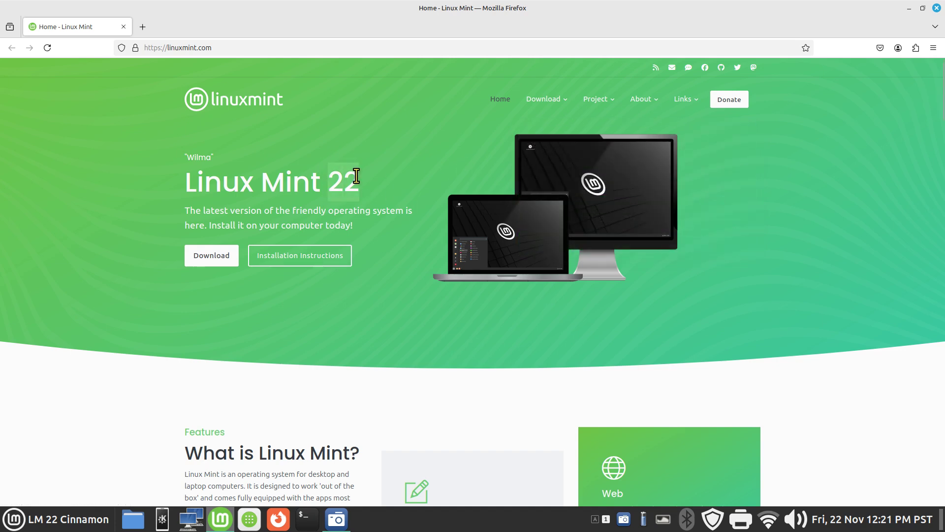
pyautogui.click(202, 266)
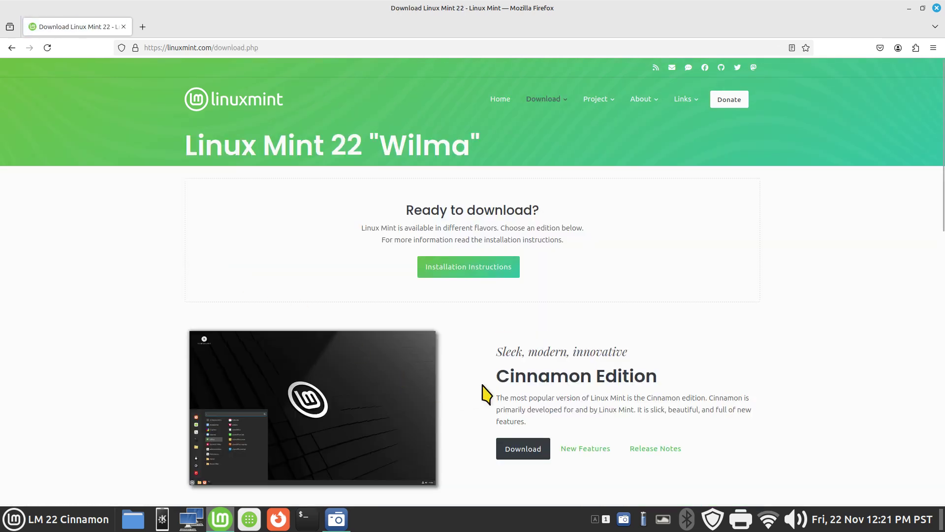
pyautogui.moveTo(500, 376); pyautogui.dragTo(615, 374)
pyautogui.scroll(-5, 617, 369)
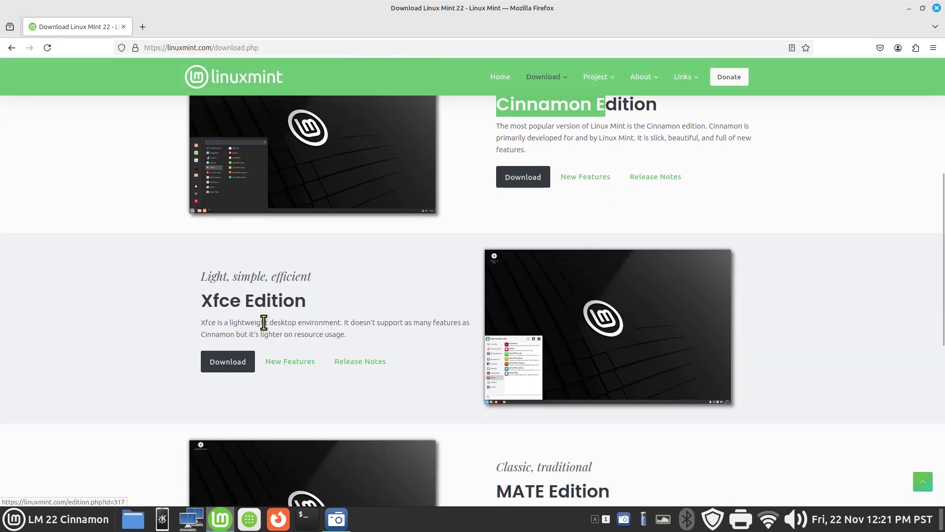
pyautogui.moveTo(240, 302); pyautogui.dragTo(193, 303)
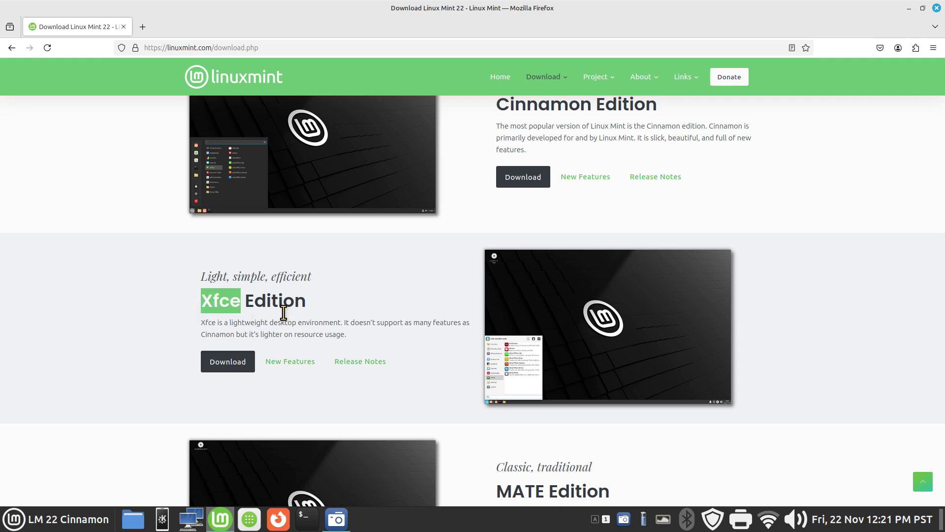
pyautogui.scroll(-3, 446, 383)
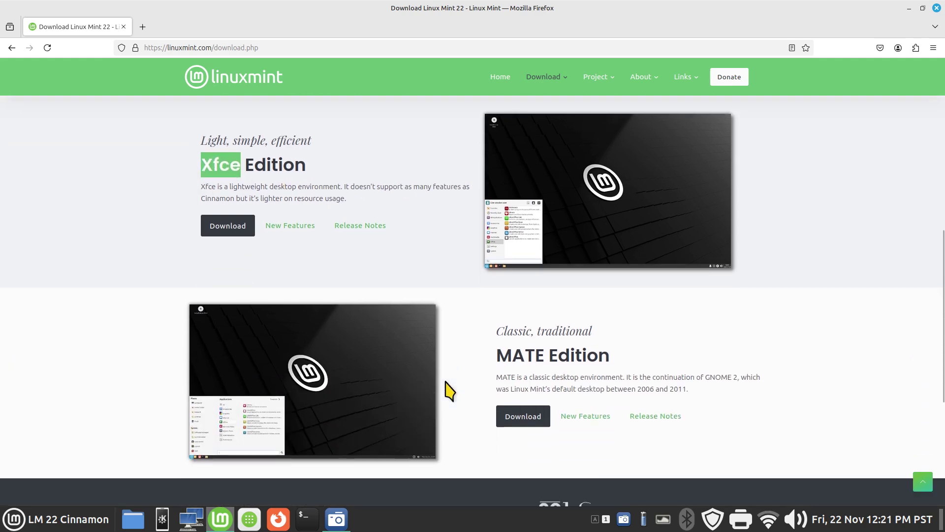
pyautogui.moveTo(496, 354); pyautogui.dragTo(541, 353)
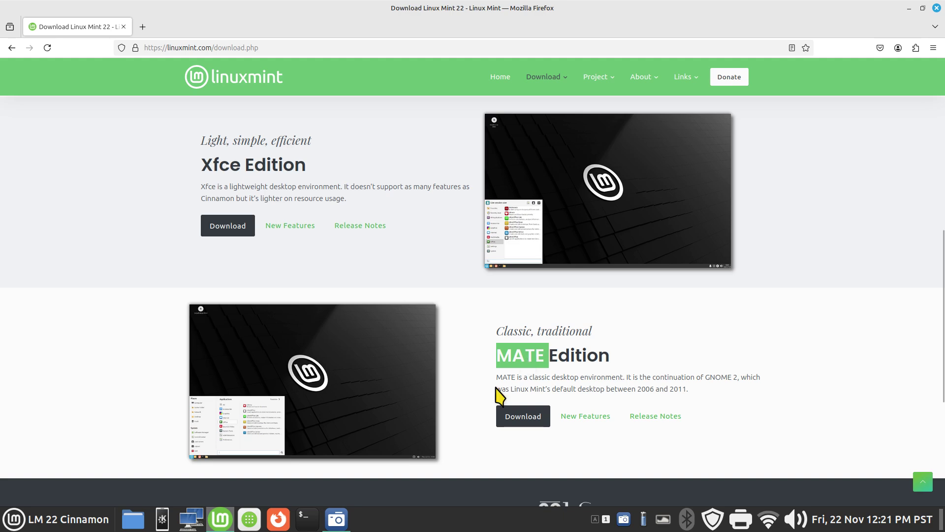
# Open the Cinnamon Edition's download page and look through its list of download mirrors.
pyautogui.scroll(6, 498, 387)
pyautogui.scroll(1, 498, 387)
pyautogui.click(521, 373)
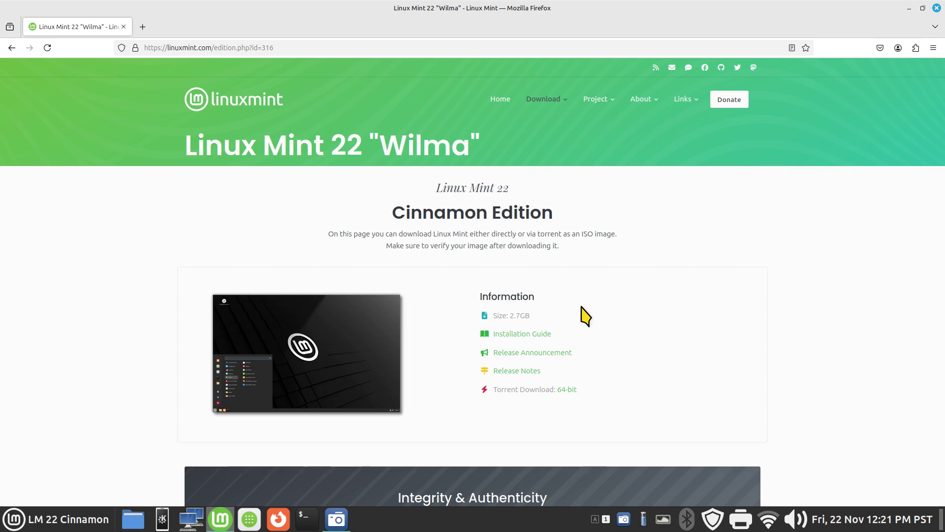
pyautogui.scroll(-8, 581, 306)
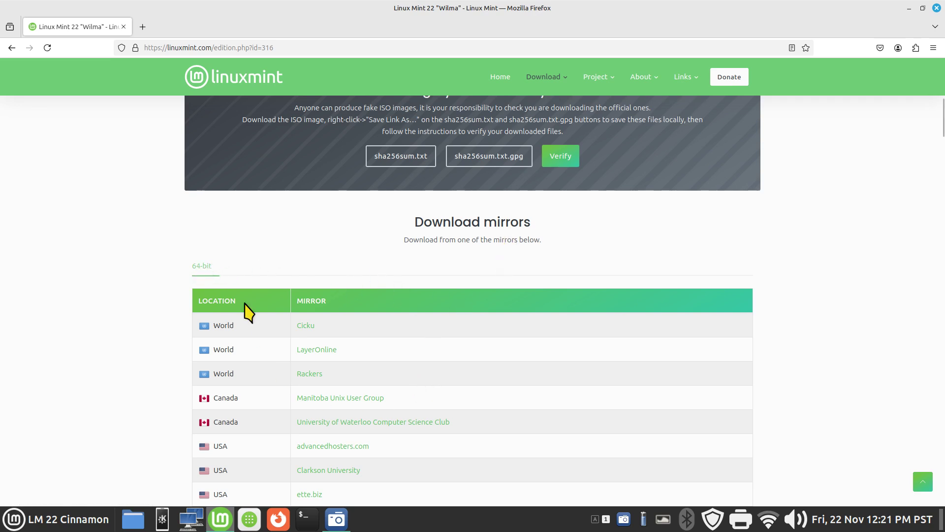
pyautogui.scroll(-10, 248, 311)
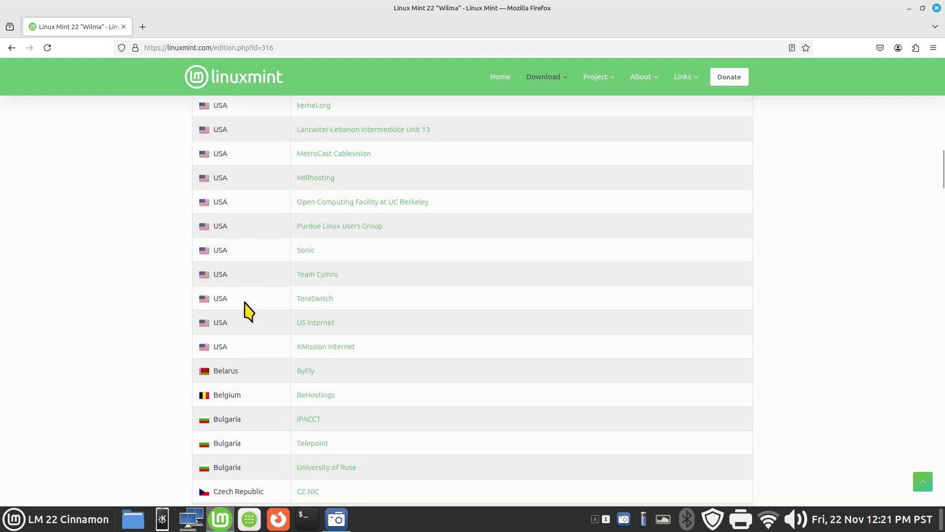
pyautogui.scroll(-3, 246, 308)
pyautogui.scroll(15, 246, 308)
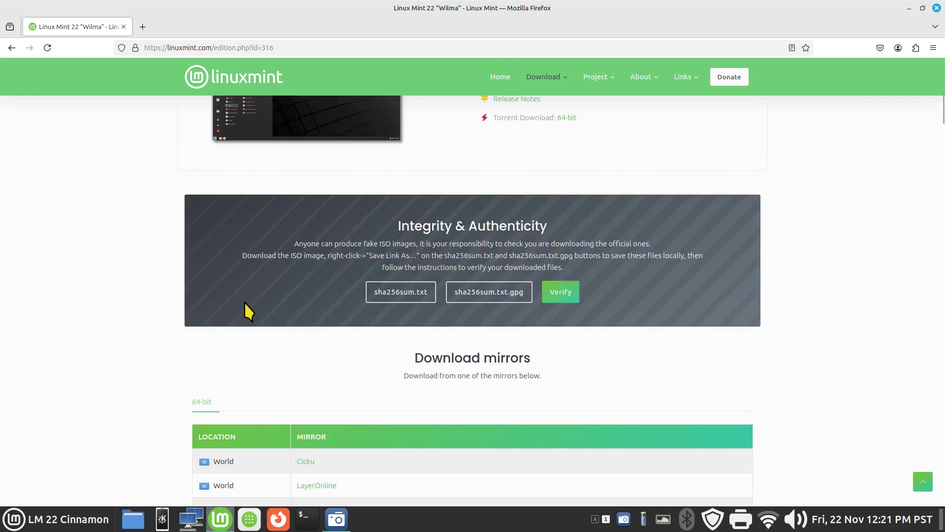
pyautogui.scroll(5, 246, 308)
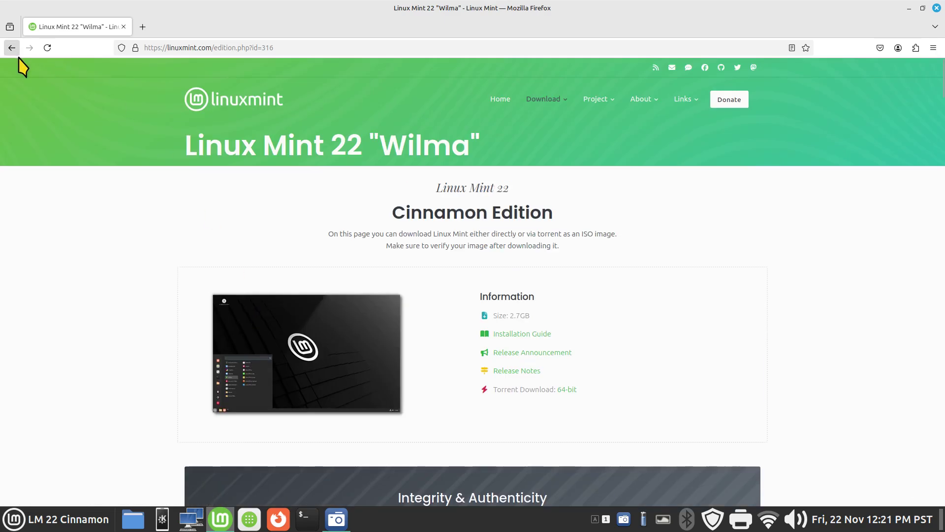
# Open the Linux Mint 22 release announcement and examine the RAM, disk space and resolution listed under its system requirements.
pyautogui.click(531, 352)
pyautogui.scroll(-3, 534, 359)
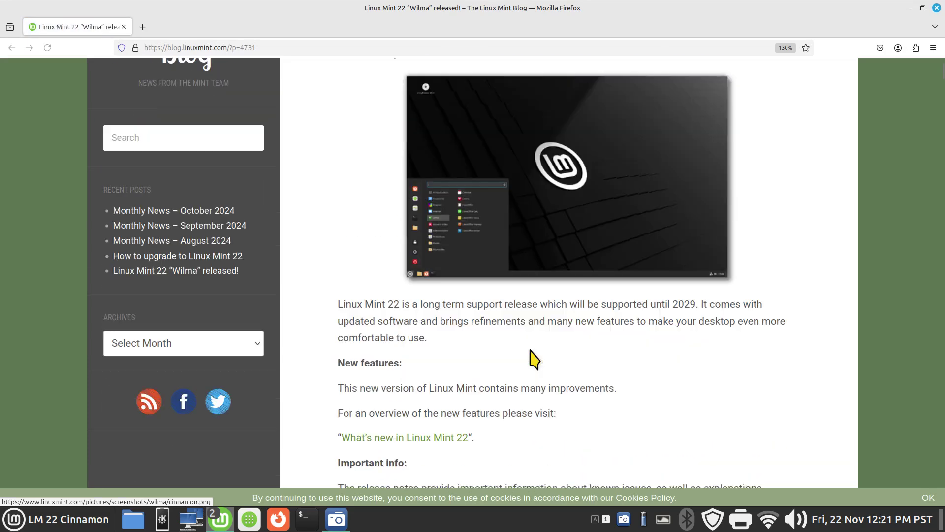
pyautogui.scroll(-7, 534, 359)
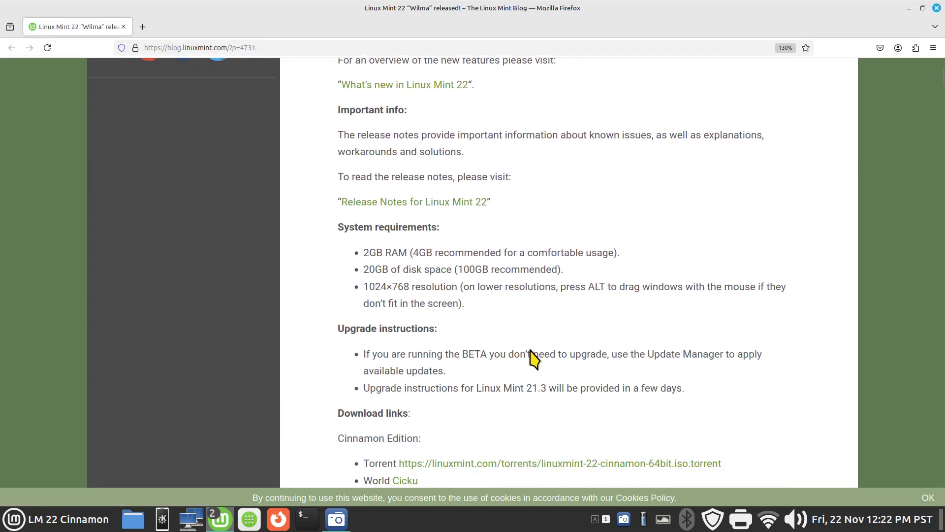
pyautogui.moveTo(339, 227); pyautogui.dragTo(434, 252)
pyautogui.click(407, 256)
pyautogui.moveTo(457, 269); pyautogui.dragTo(489, 269)
pyautogui.moveTo(410, 285); pyautogui.dragTo(363, 292)
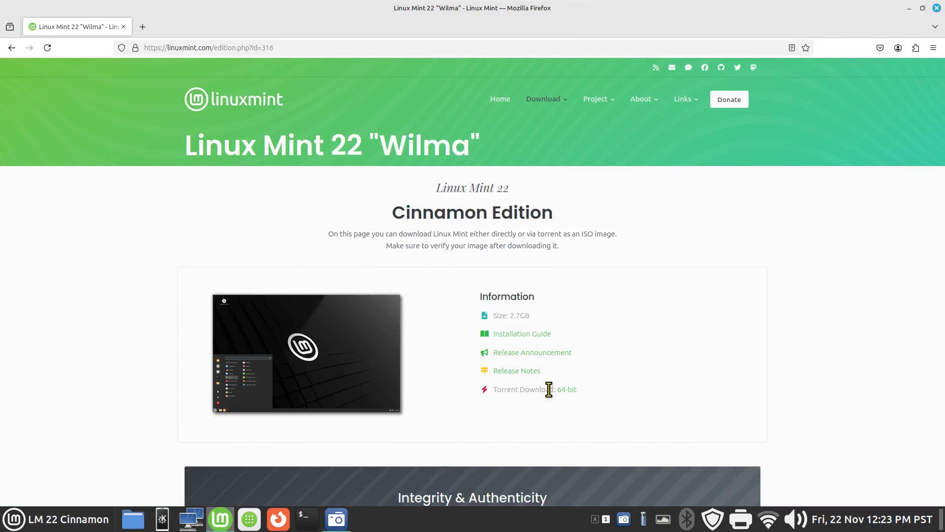
# Review the Integrity & Authenticity section and the start of the mirror list for the Cinnamon Edition, and close the browser.
pyautogui.scroll(-4, 439, 417)
pyautogui.scroll(-2, 273, 477)
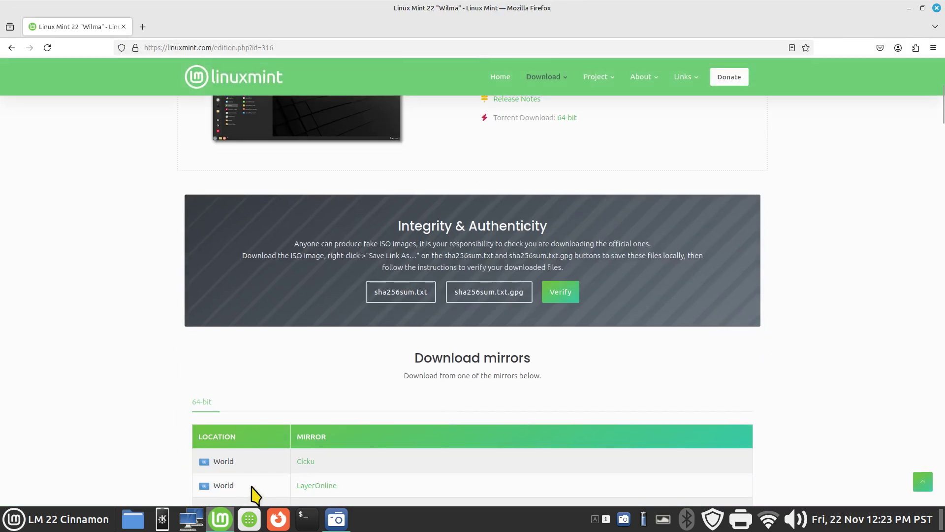
pyautogui.scroll(6, 618, 411)
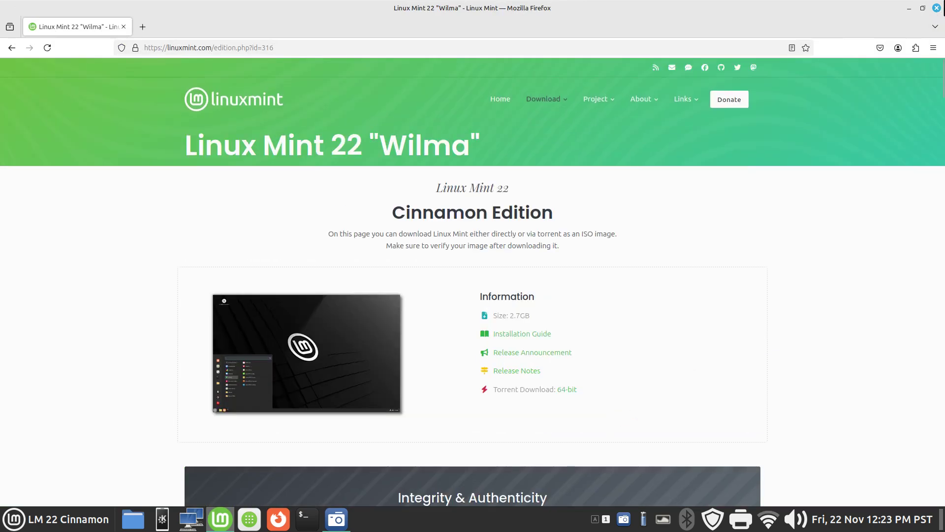
pyautogui.click(937, 8)
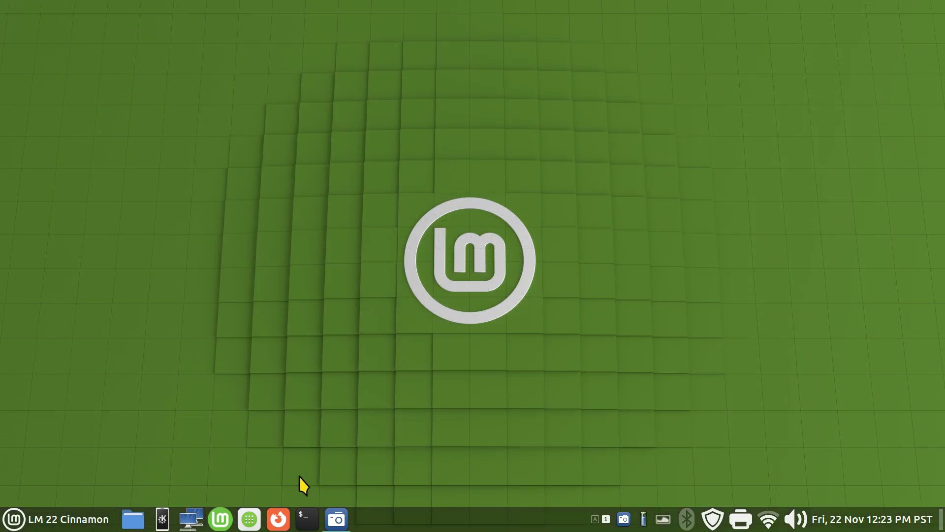
# Reopen the Linux Mint home page and go through the installation instructions to the guide's "Choose the right edition" page.
pyautogui.click(275, 517)
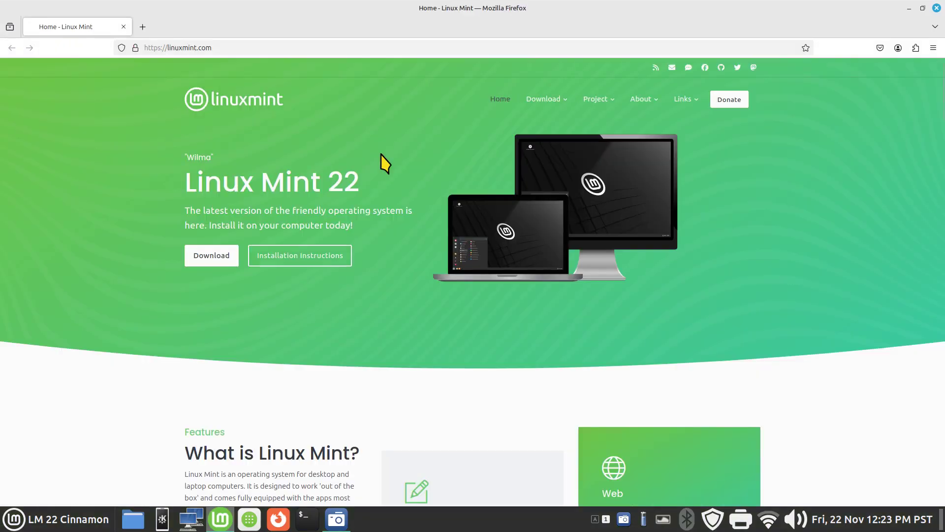
pyautogui.click(294, 260)
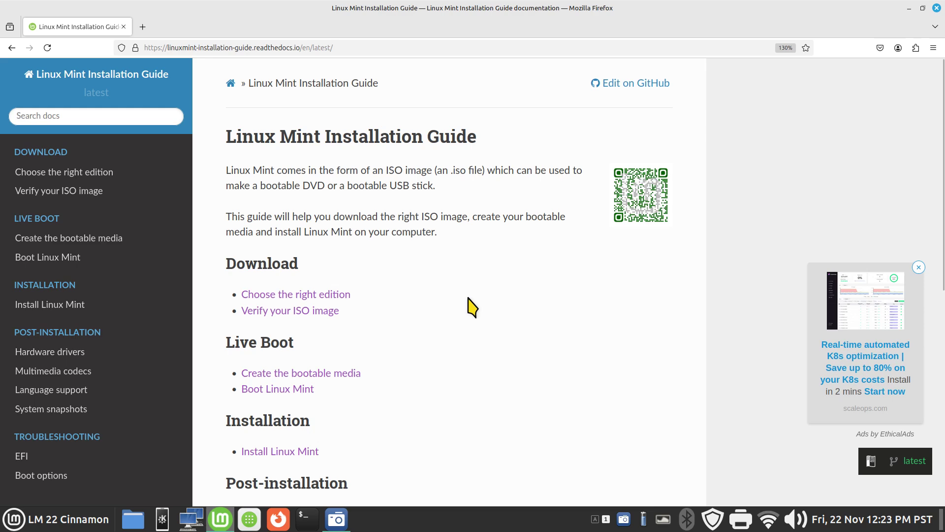
pyautogui.click(306, 297)
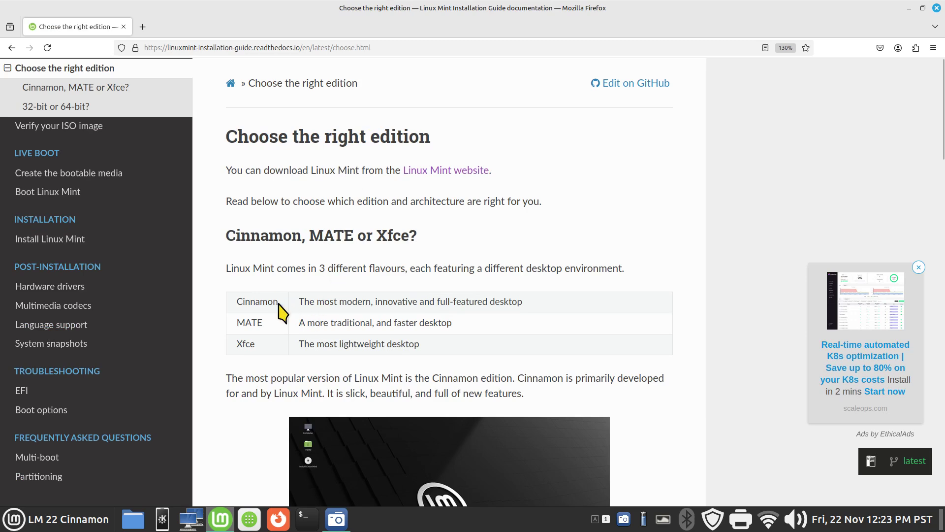
# Highlight Cinnamon, MATE and Xfce one after another in the edition comparison table to read their descriptions.
pyautogui.doubleClick(238, 302)
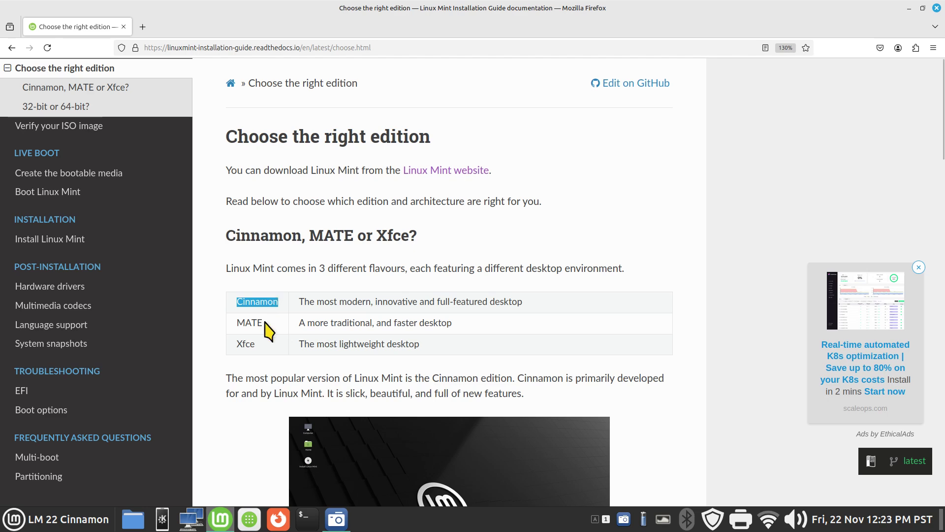
pyautogui.doubleClick(263, 325)
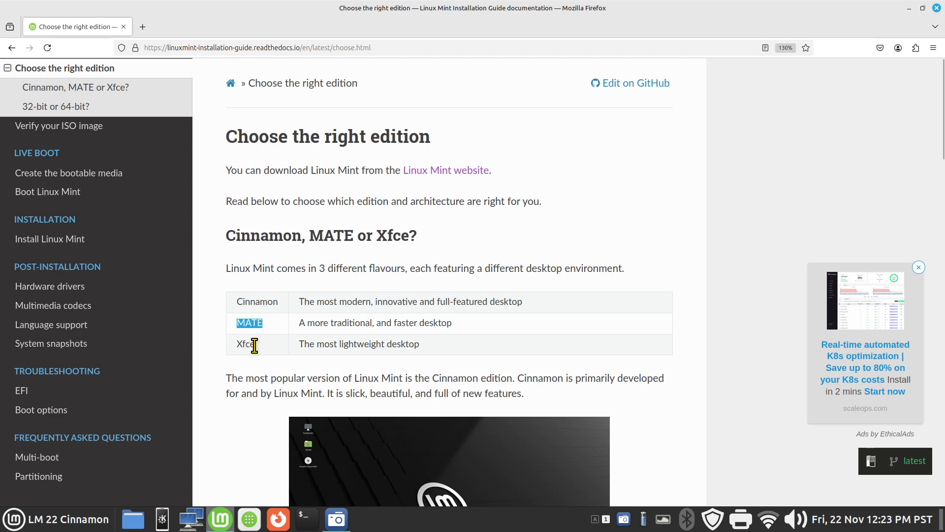
pyautogui.doubleClick(253, 345)
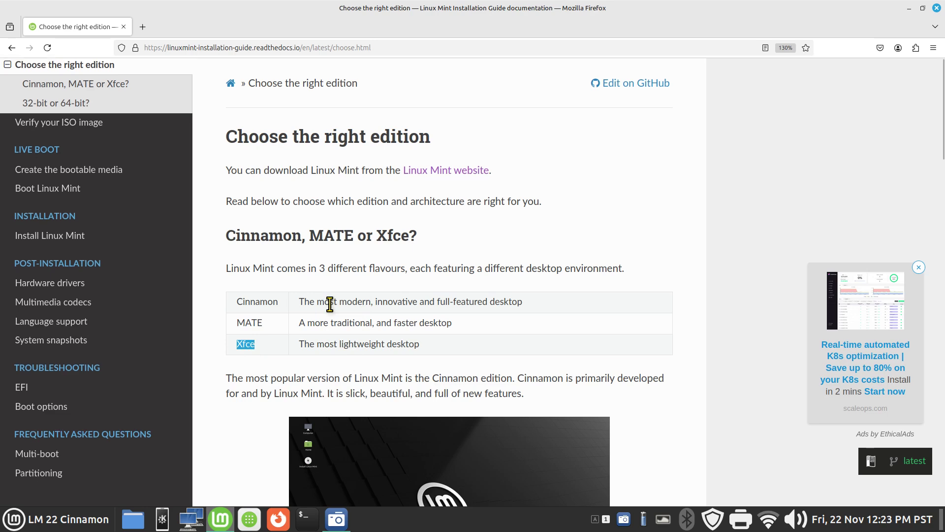
# View the guide's Cinnamon desktop screenshot at full size and return to the guide page.
pyautogui.scroll(-3, 330, 304)
pyautogui.scroll(-2, 330, 311)
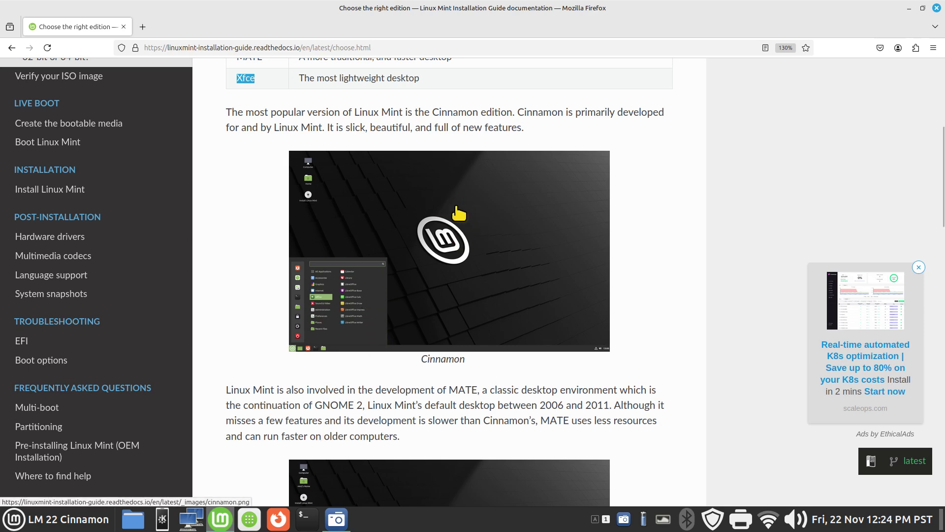
pyautogui.click(337, 295)
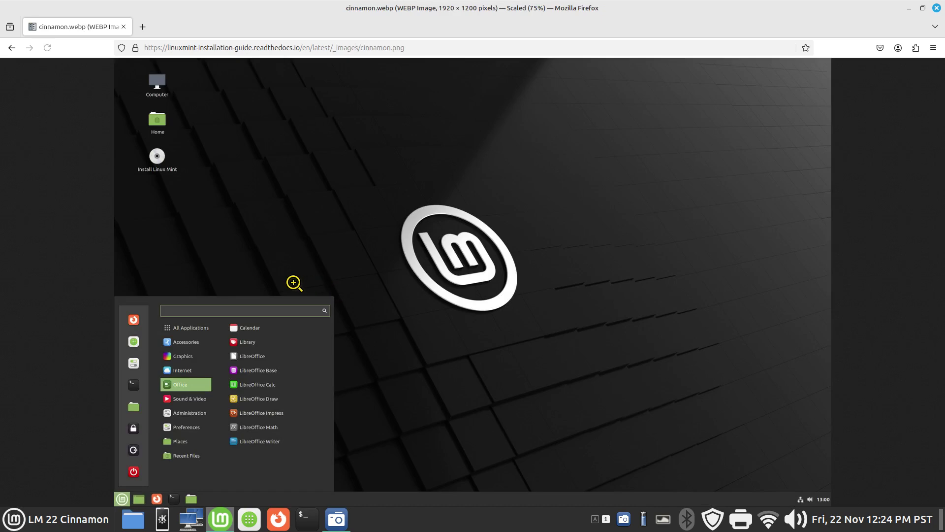
pyautogui.click(262, 390)
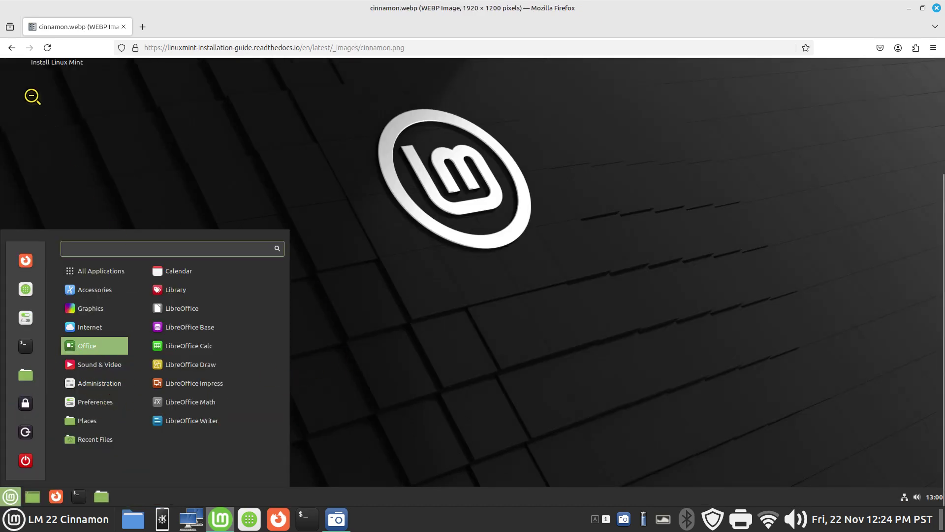
pyautogui.click(11, 47)
# View the guide's MATE desktop screenshot at full size and return to the guide page.
pyautogui.scroll(-6, 430, 347)
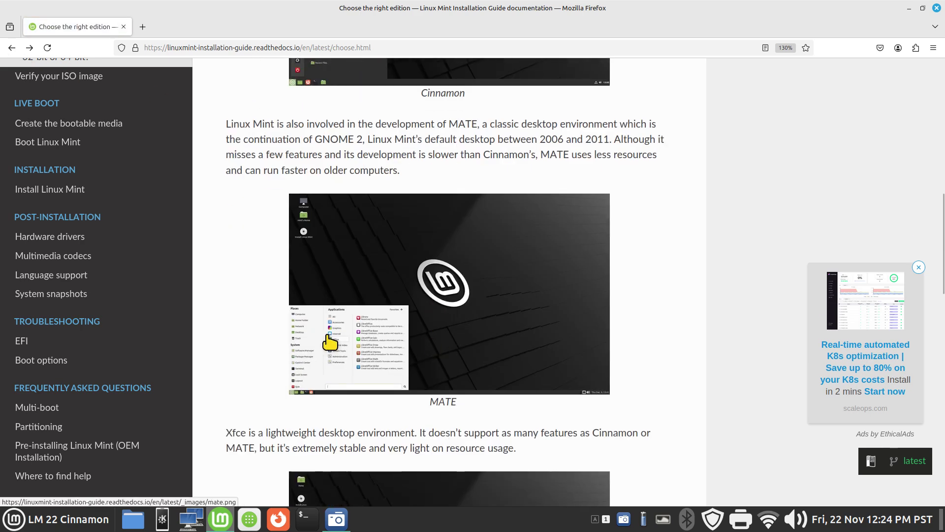
pyautogui.click(325, 340)
pyautogui.click(297, 365)
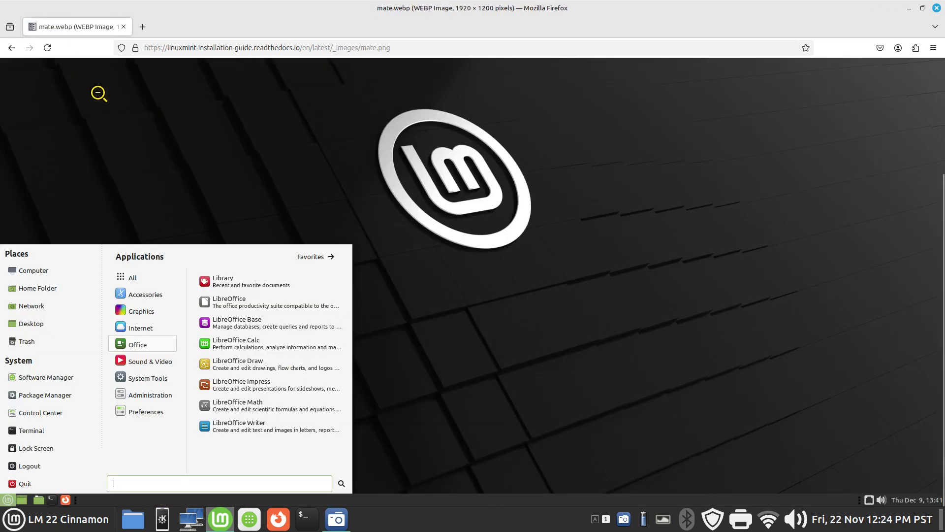
pyautogui.click(11, 47)
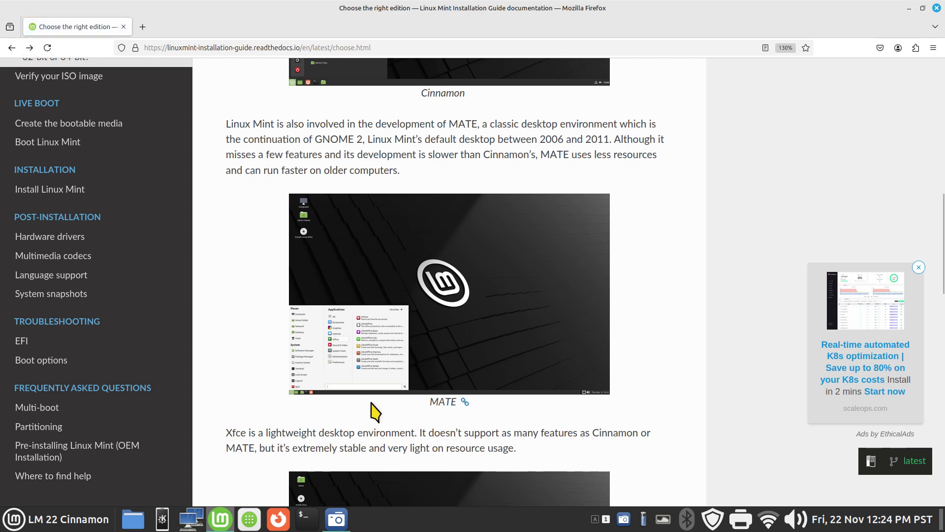
# View the guide's Xfce desktop screenshot at full size.
pyautogui.scroll(-5, 374, 408)
pyautogui.click(322, 371)
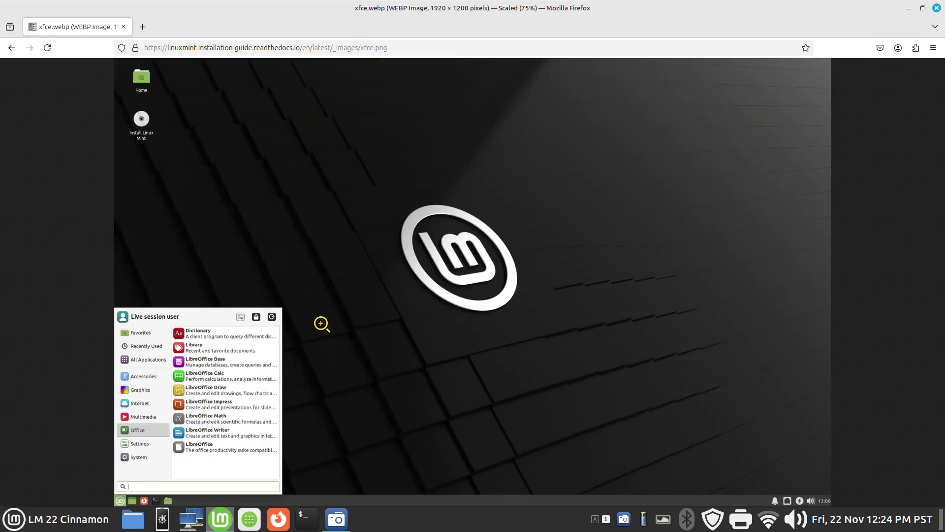
pyautogui.click(206, 393)
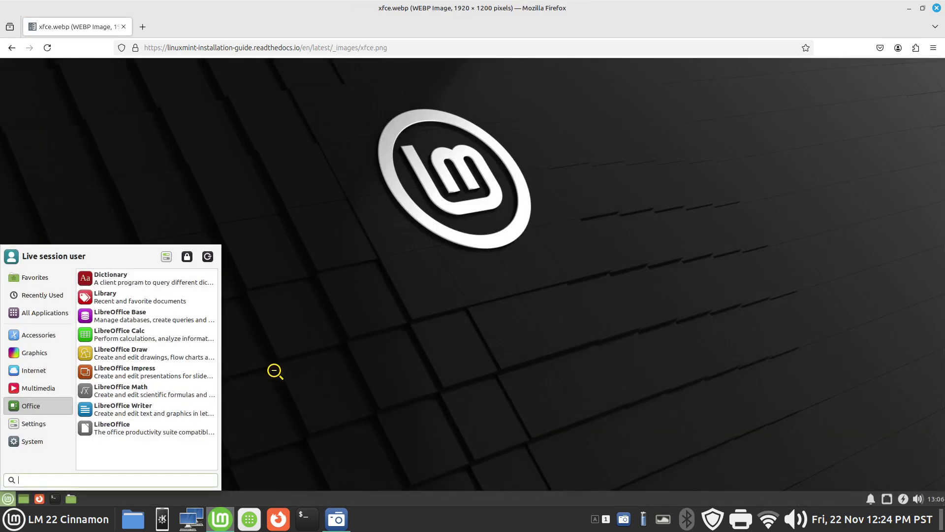
# Return from the Xfce image to the guide and review the edition descriptions through the 32-bit or 64-bit section.
pyautogui.click(10, 51)
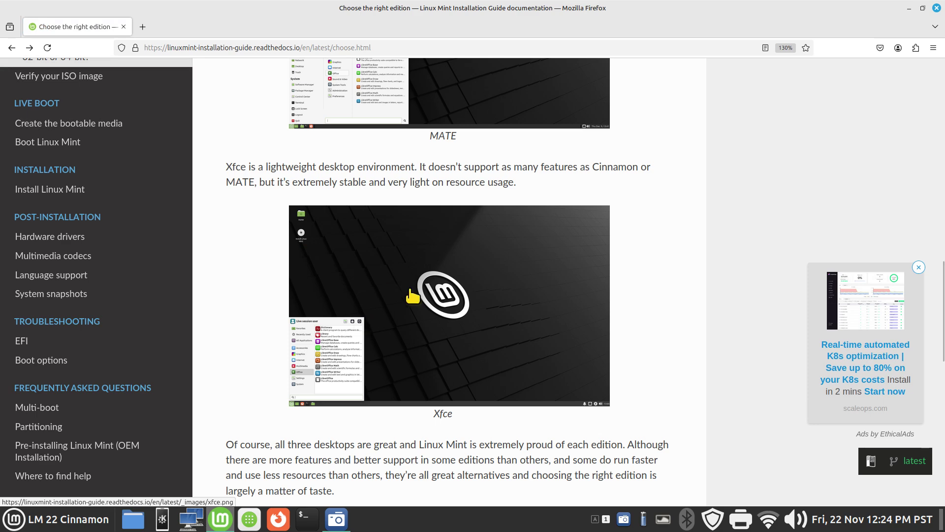
pyautogui.scroll(10, 419, 310)
pyautogui.scroll(3, 424, 310)
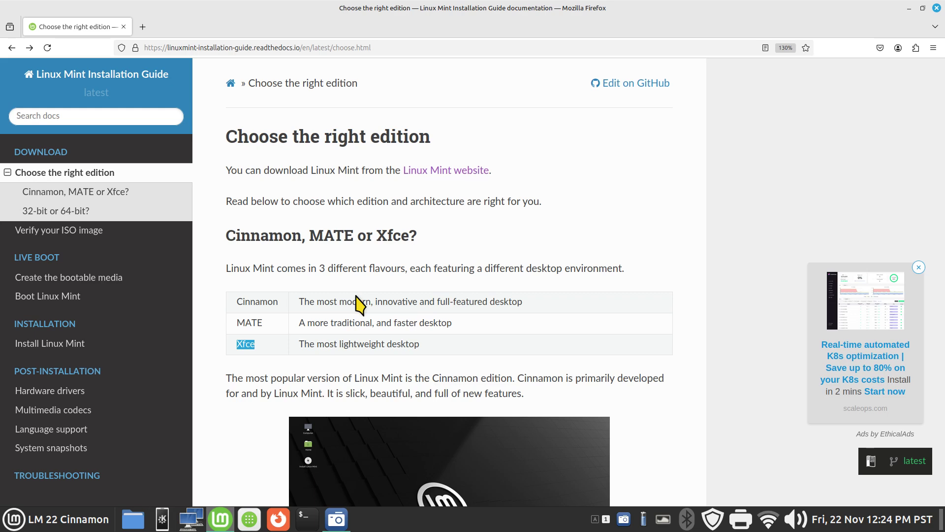
pyautogui.scroll(-3, 359, 303)
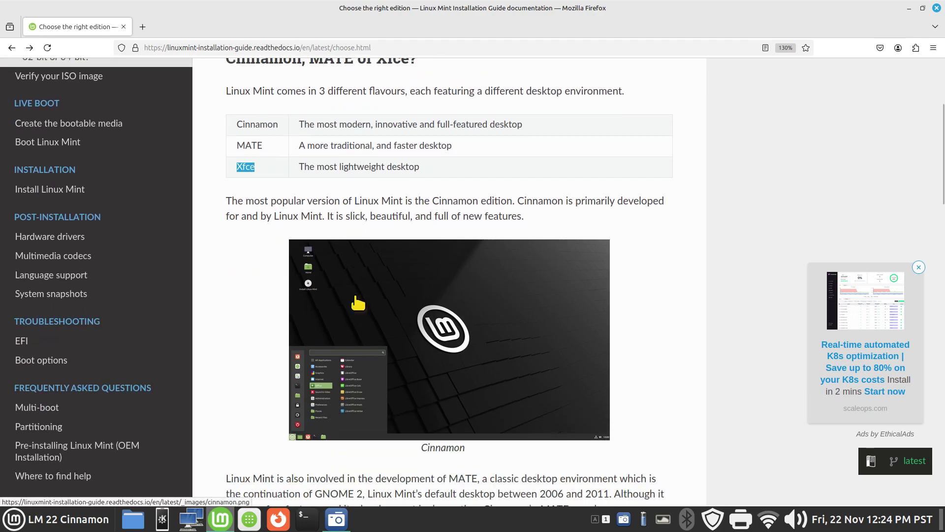
pyautogui.scroll(-3, 358, 301)
pyautogui.scroll(-6, 358, 302)
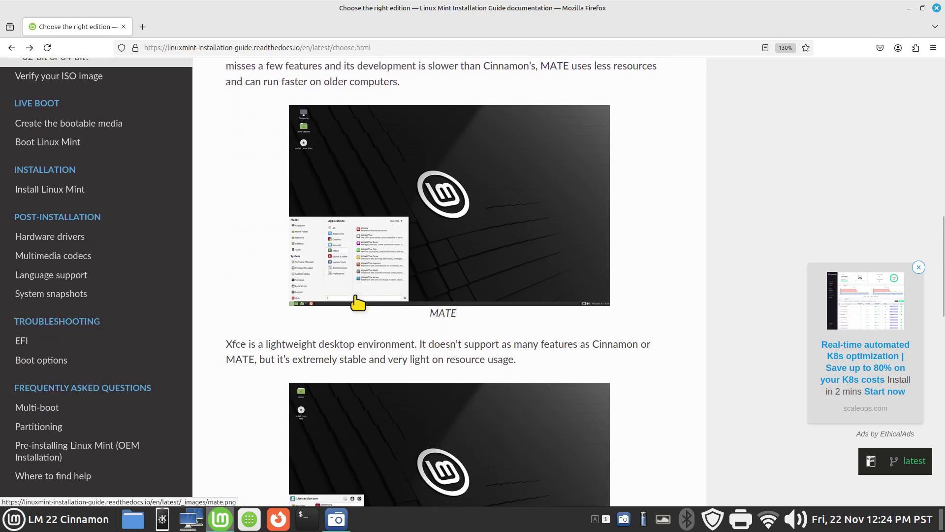
pyautogui.scroll(-12, 358, 302)
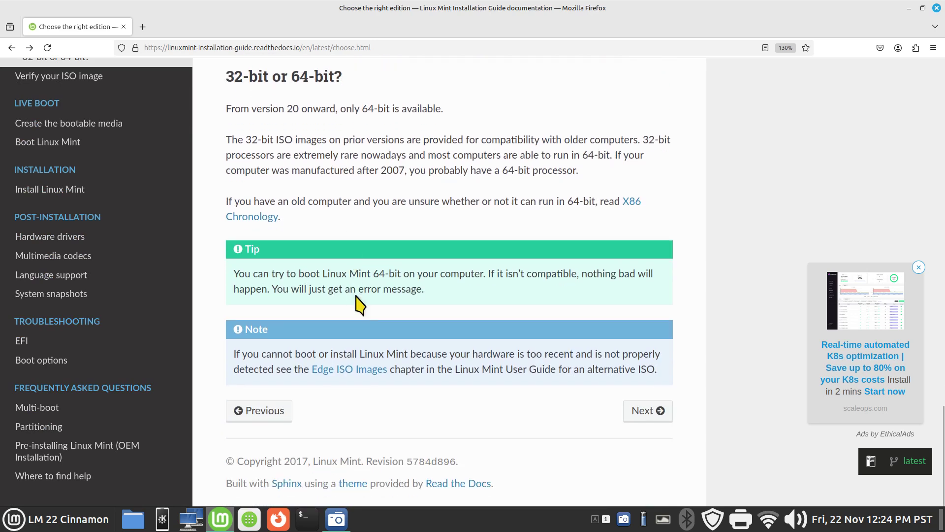
# Open the guide's Verify your ISO image page and read its verification tool, SHA256 sums, integrity check and authenticity check sections.
pyautogui.click(641, 412)
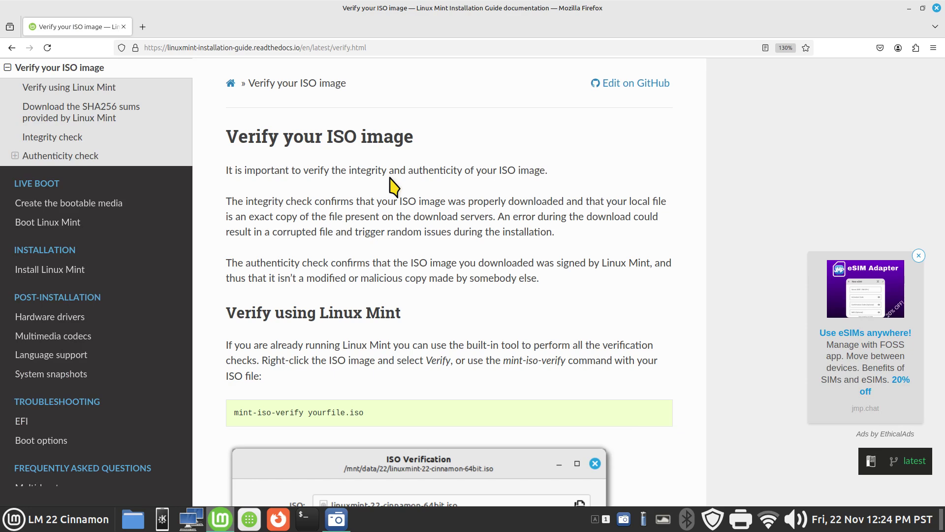
pyautogui.scroll(-5, 394, 186)
pyautogui.scroll(-3, 453, 224)
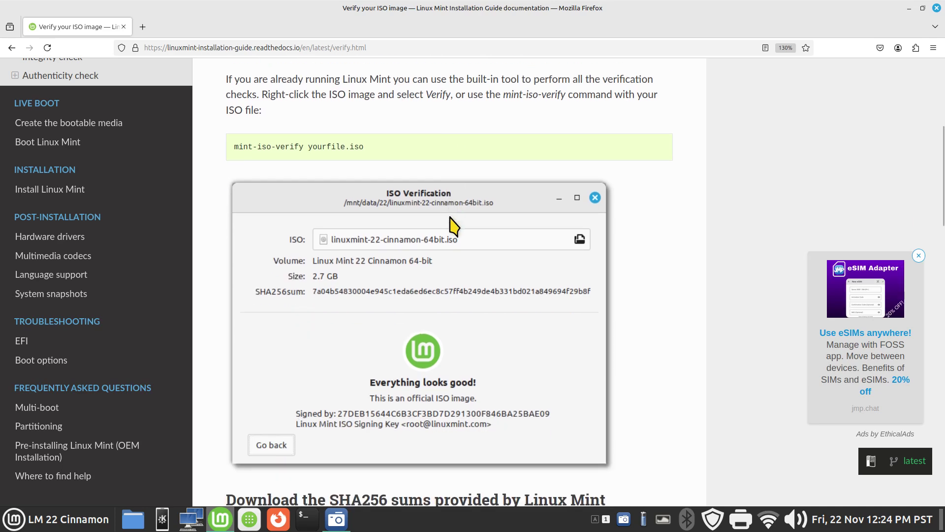
pyautogui.scroll(-3, 618, 290)
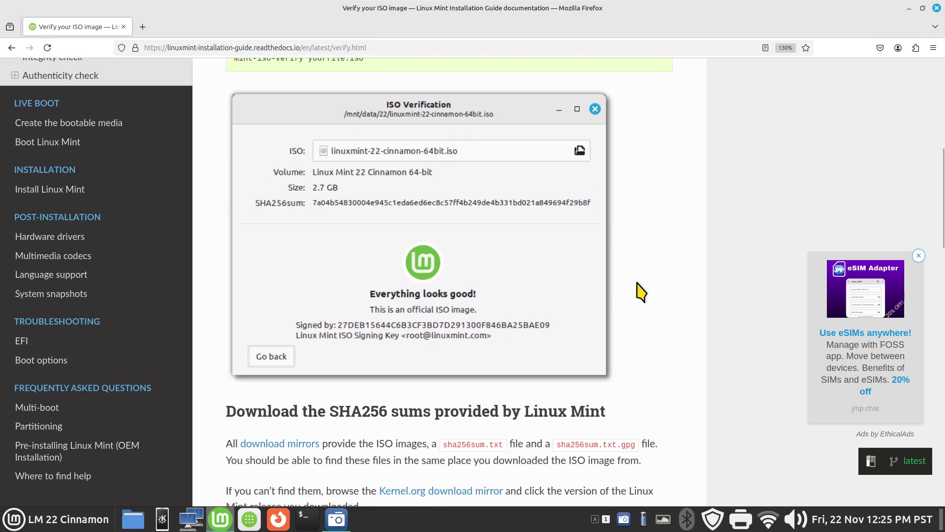
pyautogui.scroll(-3, 639, 291)
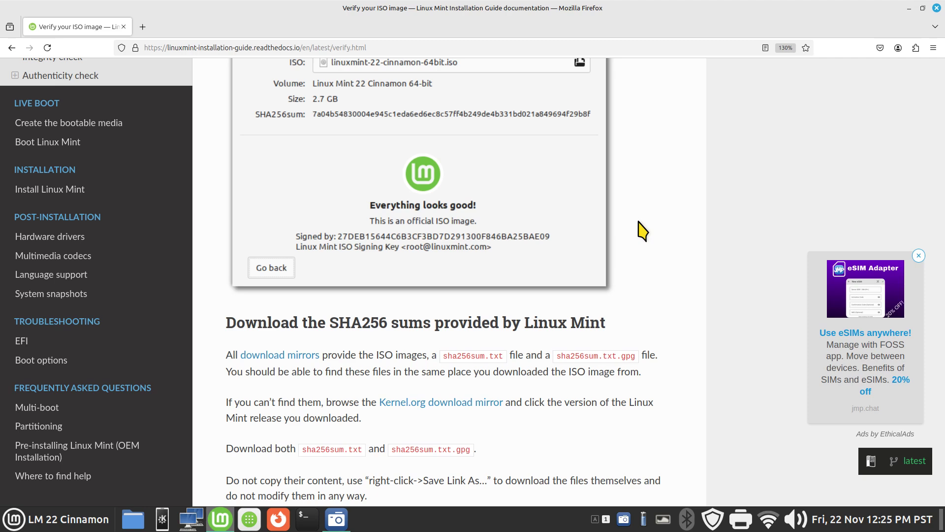
pyautogui.scroll(-3, 638, 229)
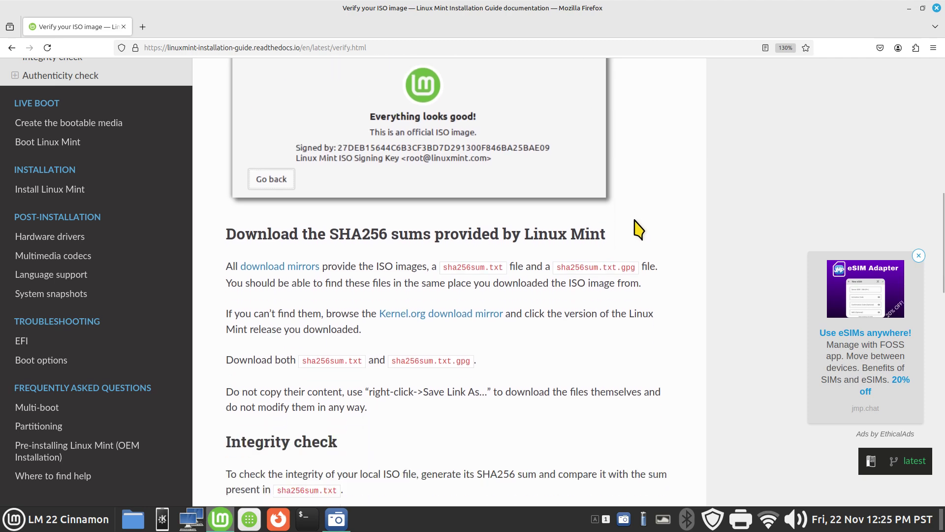
pyautogui.scroll(-3, 639, 229)
pyautogui.scroll(-3, 601, 294)
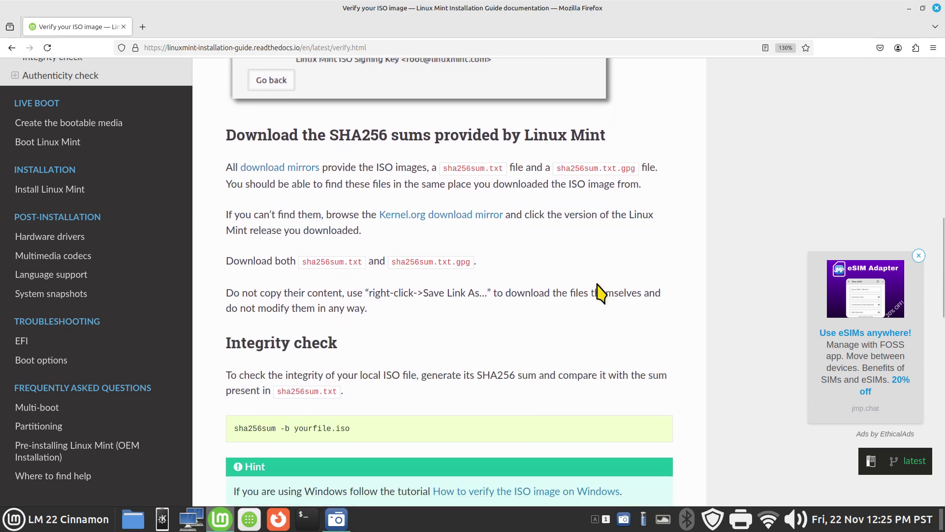
pyautogui.scroll(-5, 590, 280)
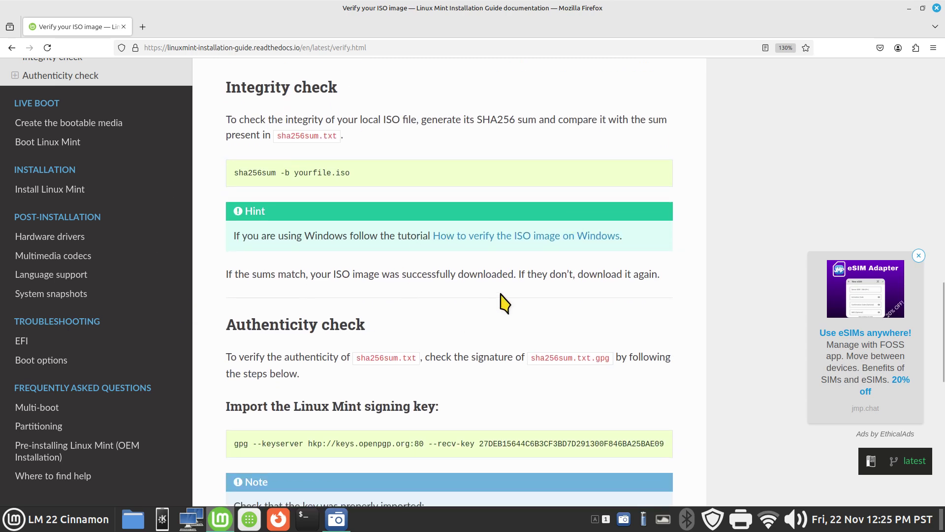
pyautogui.scroll(-3, 504, 301)
pyautogui.scroll(-14, 502, 300)
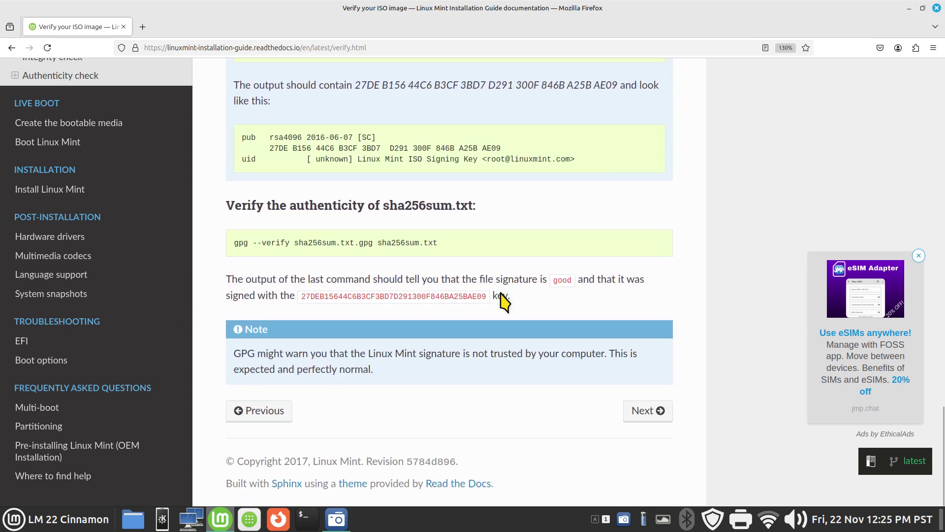
# Open the guide's Create the bootable media page and read the instructions for making a bootable USB stick and DVD.
pyautogui.click(644, 412)
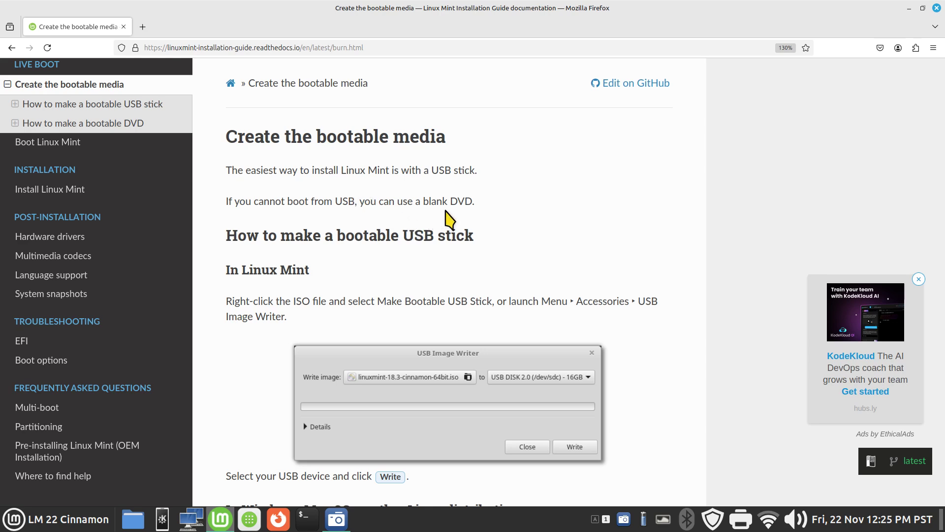
pyautogui.scroll(-6, 516, 229)
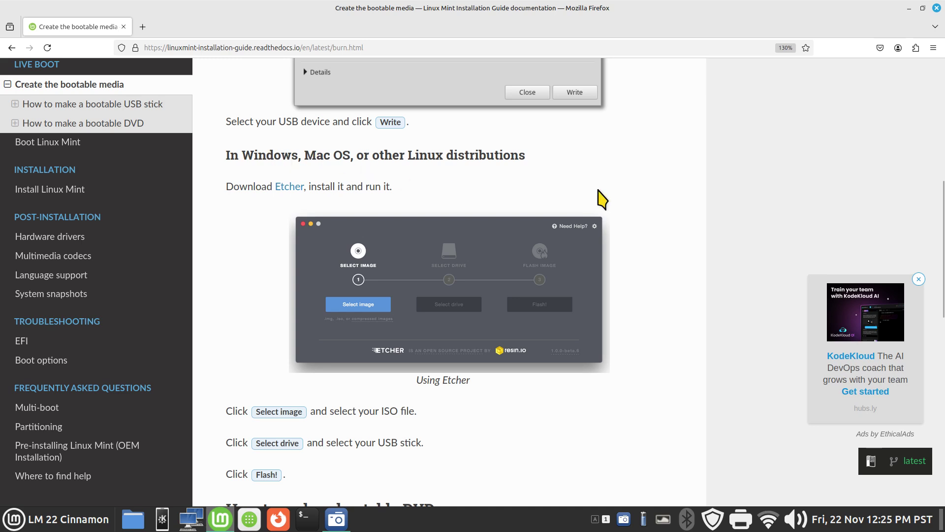
pyautogui.scroll(-2, 679, 301)
pyautogui.scroll(-2, 679, 301)
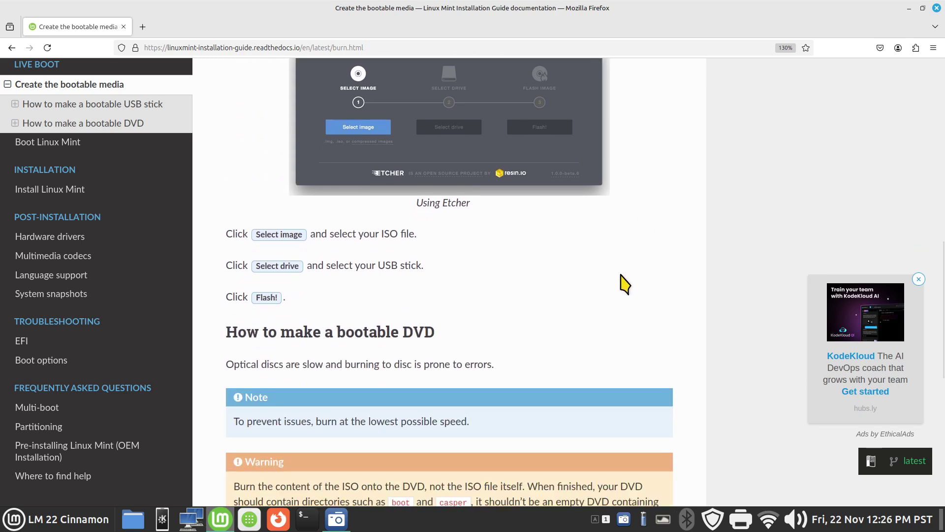
pyautogui.scroll(-2, 619, 278)
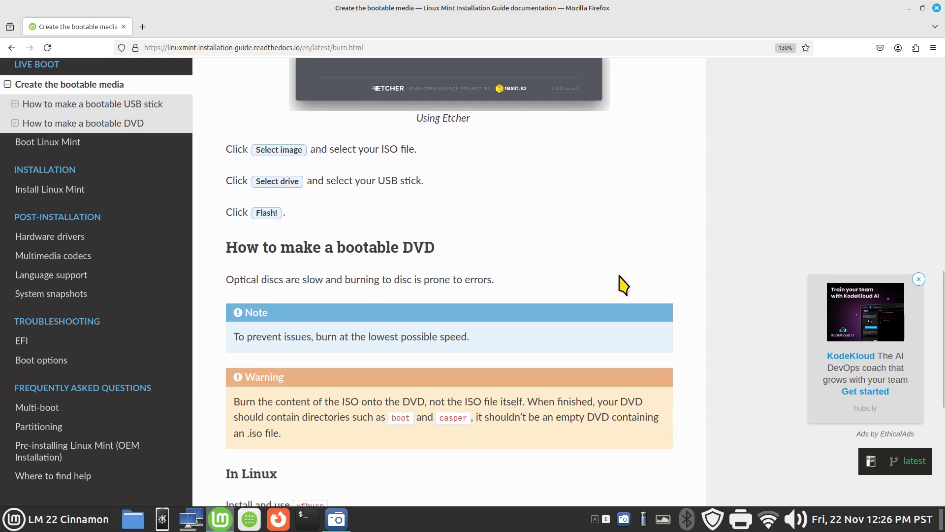
pyautogui.scroll(-2, 613, 246)
pyautogui.scroll(-4, 616, 251)
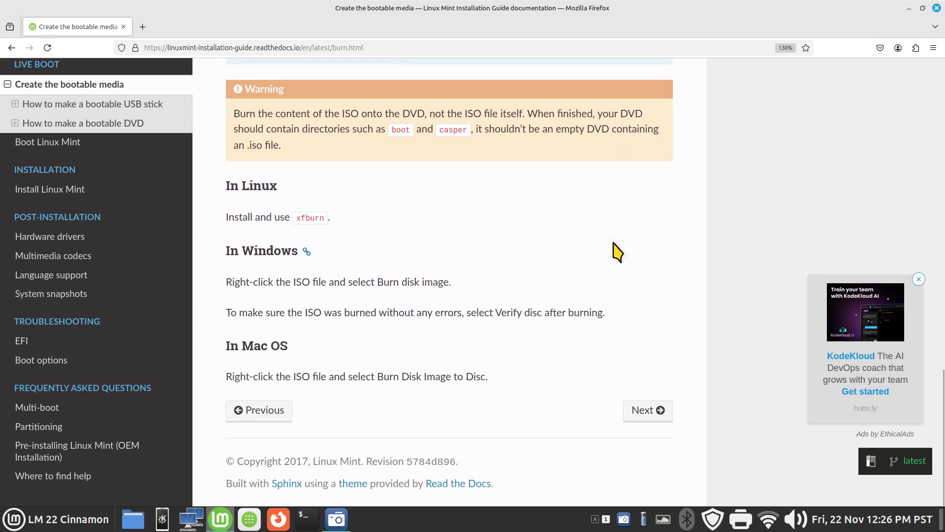
# Open the Boot Linux Mint page, highlight "USB stick" in the introduction, and read the boot steps through the isolinux and grub menus.
pyautogui.click(642, 412)
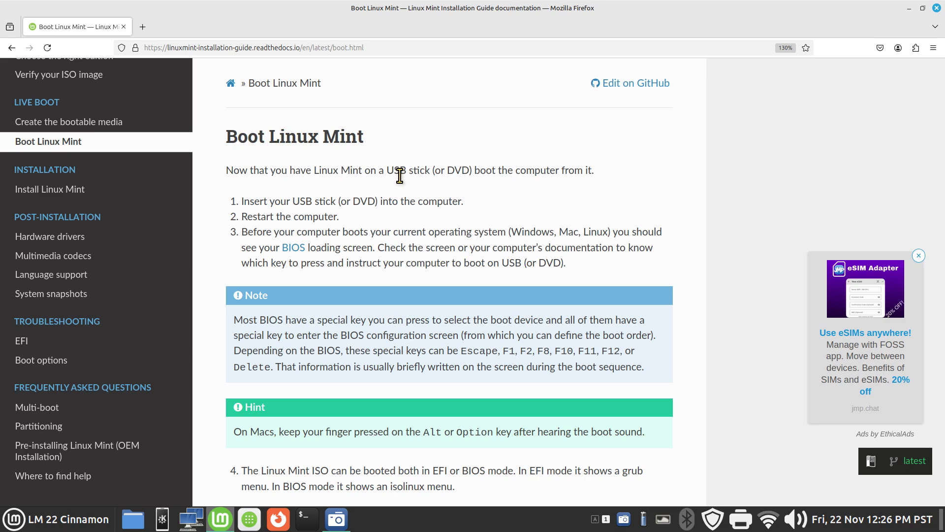
pyautogui.moveTo(388, 171); pyautogui.dragTo(430, 171)
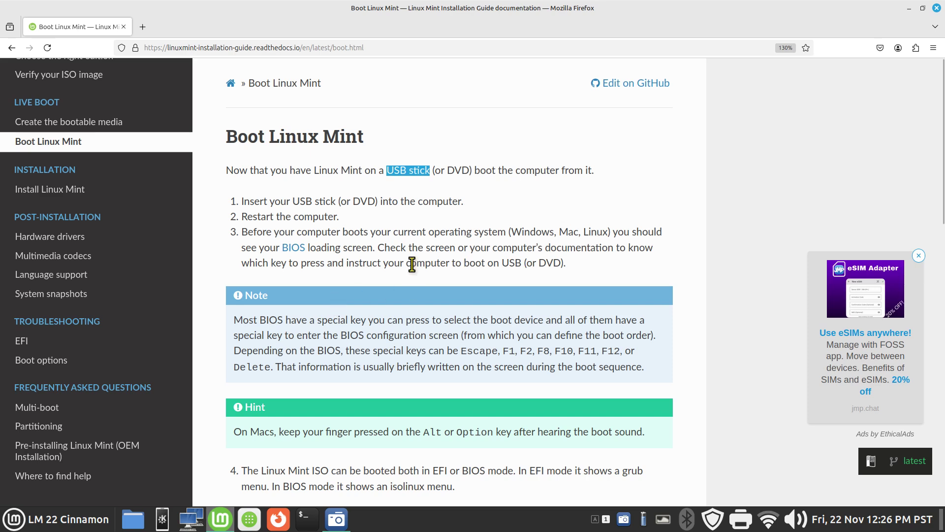
pyautogui.scroll(-3, 410, 259)
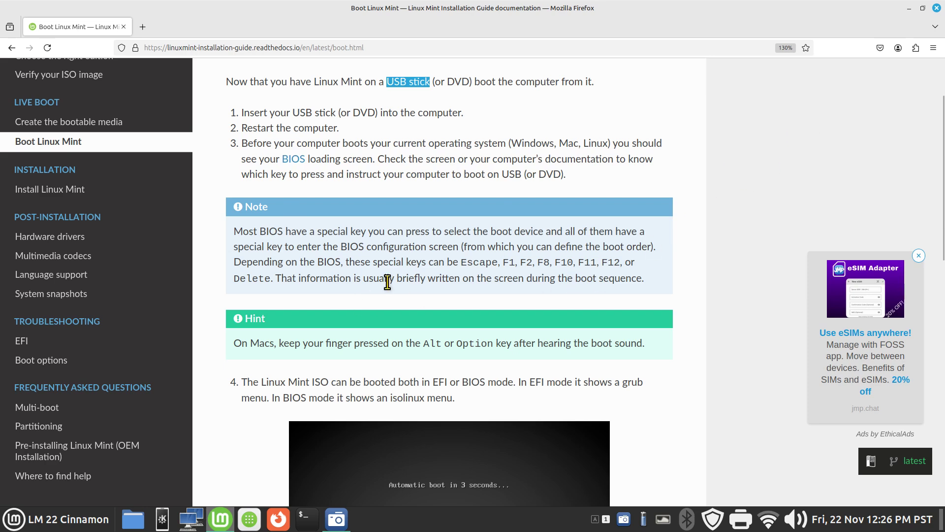
pyautogui.scroll(3, 389, 283)
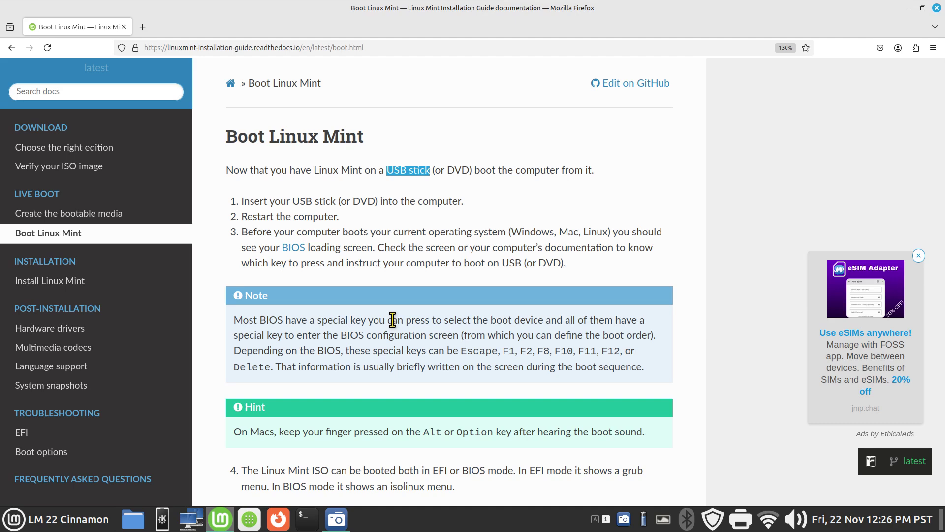
pyautogui.scroll(-5, 393, 320)
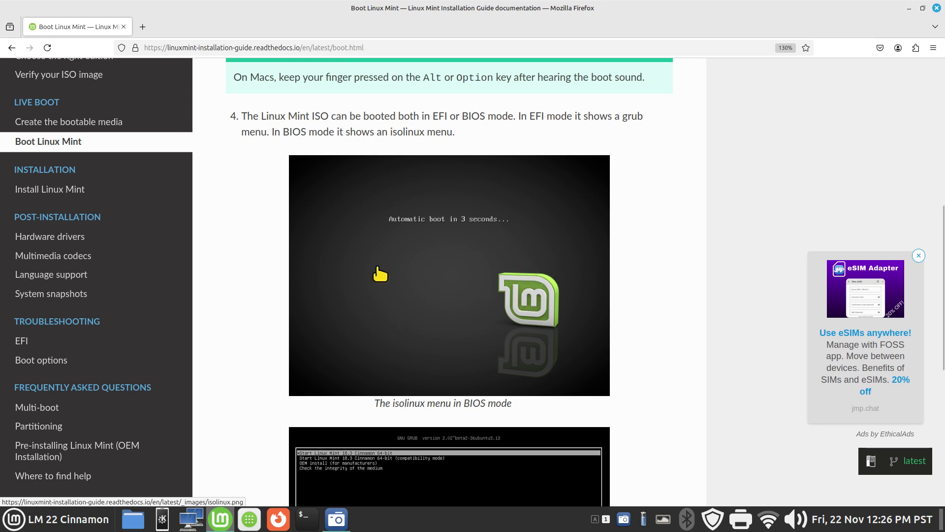
pyautogui.scroll(-3, 427, 313)
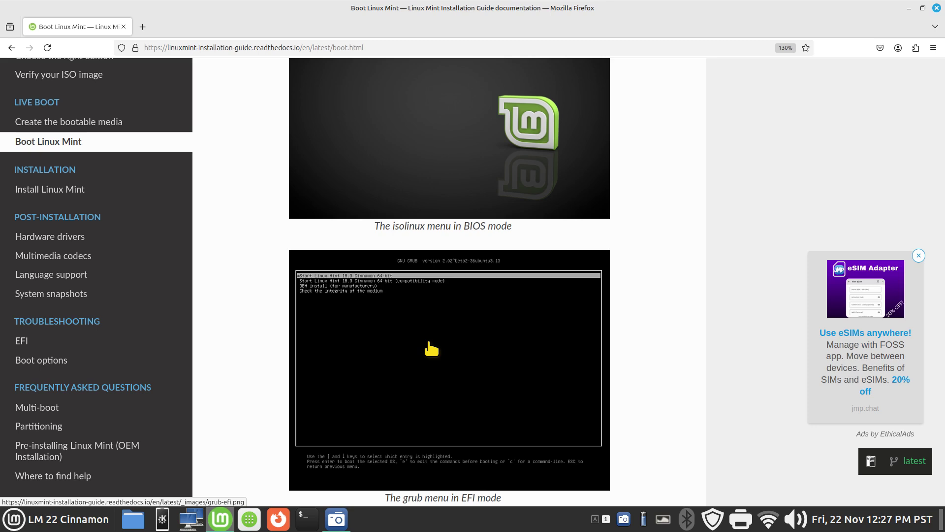
# View the guide's EFI-mode grub menu screenshot at full size and return to the end of the Boot Linux Mint page.
pyautogui.click(430, 344)
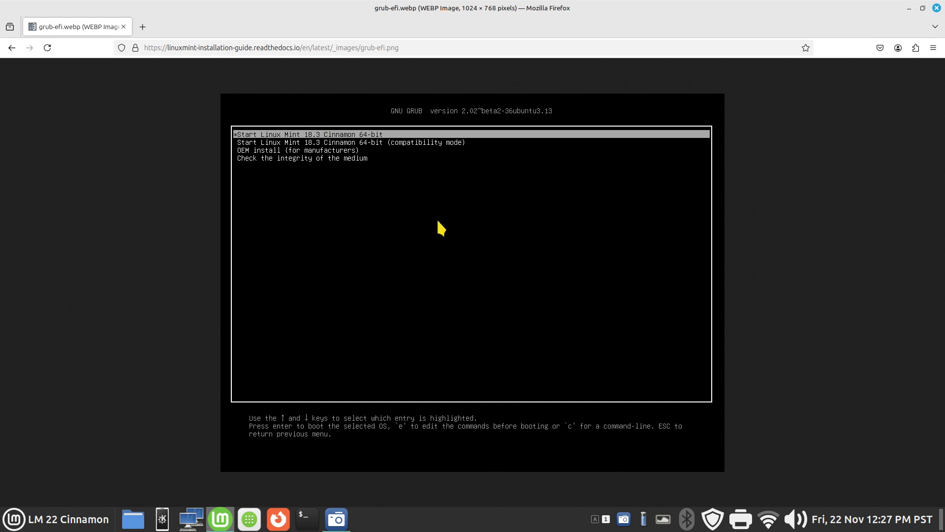
pyautogui.click(11, 47)
pyautogui.scroll(-2, 483, 341)
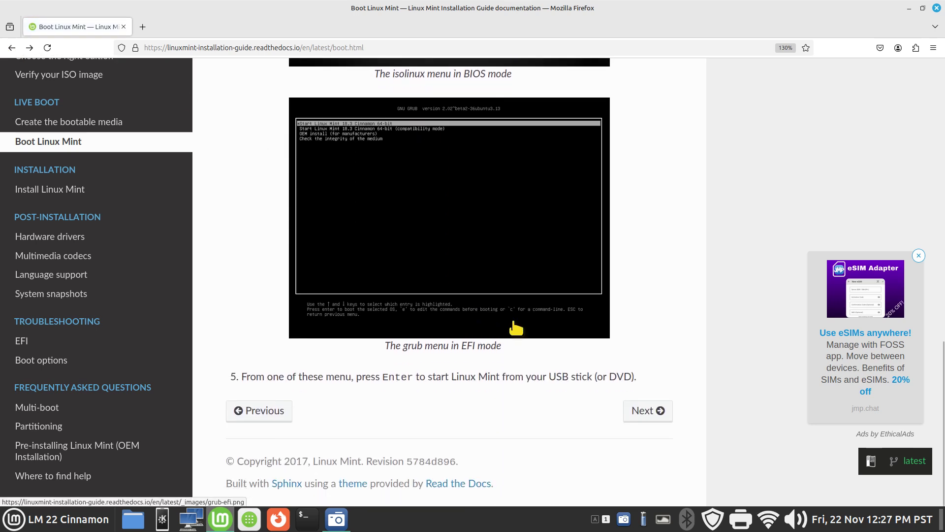
# Open the Install Linux Mint page and enlarge its live session screenshot to full size.
pyautogui.click(648, 411)
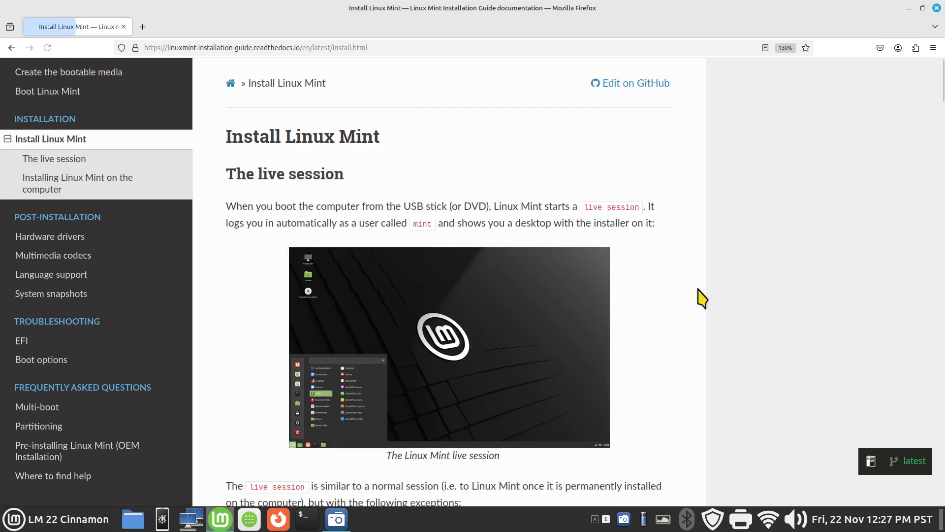
pyautogui.scroll(-3, 522, 261)
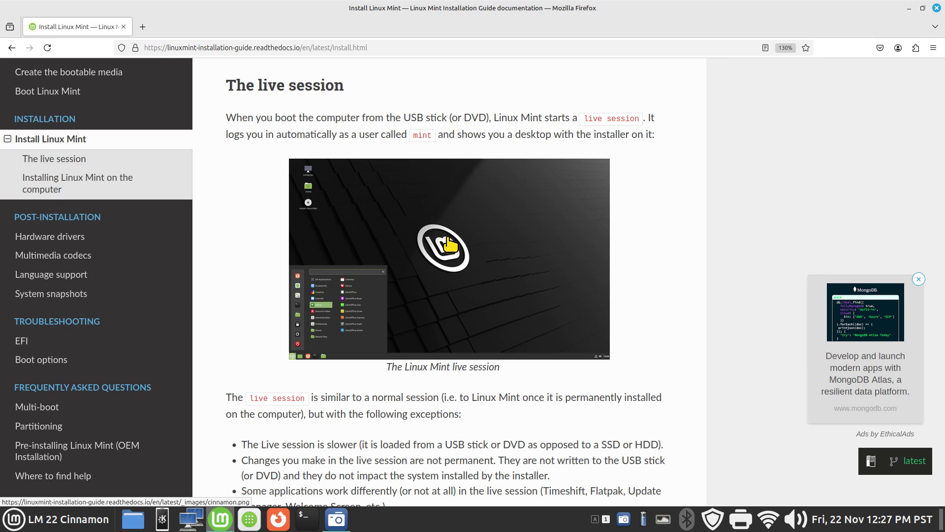
pyautogui.click(434, 249)
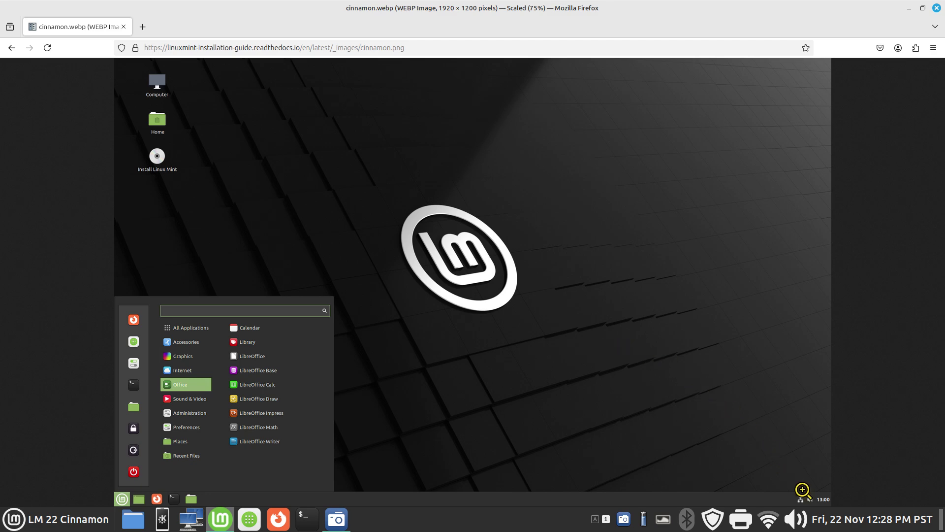
pyautogui.click(803, 500)
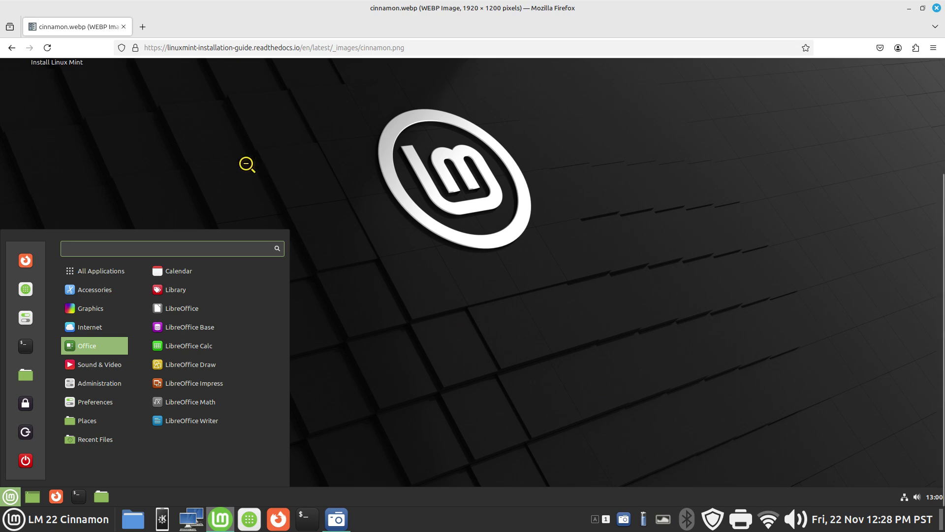
# Examine the live session's desktop icons, application menu and panel in the enlarged image, and close the browser window.
pyautogui.scroll(3, 204, 170)
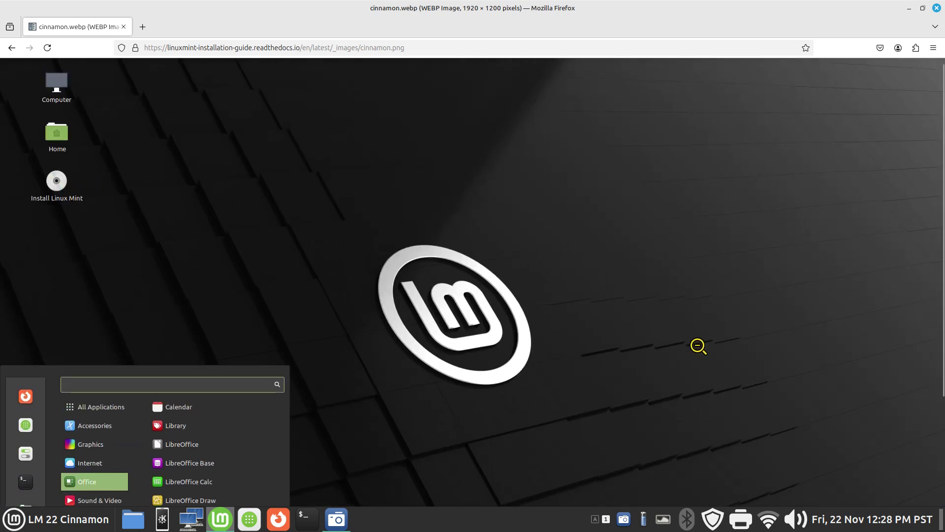
pyautogui.scroll(-3, 697, 344)
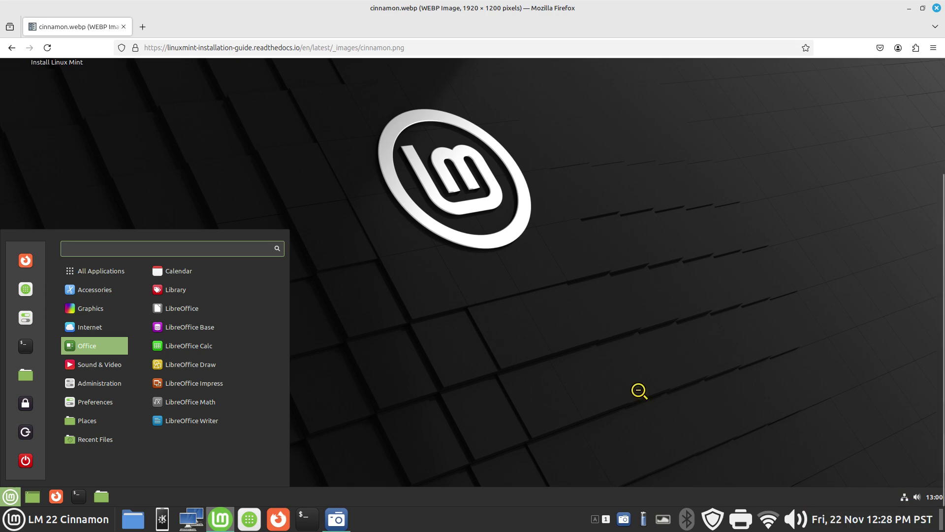
pyautogui.scroll(3, 637, 391)
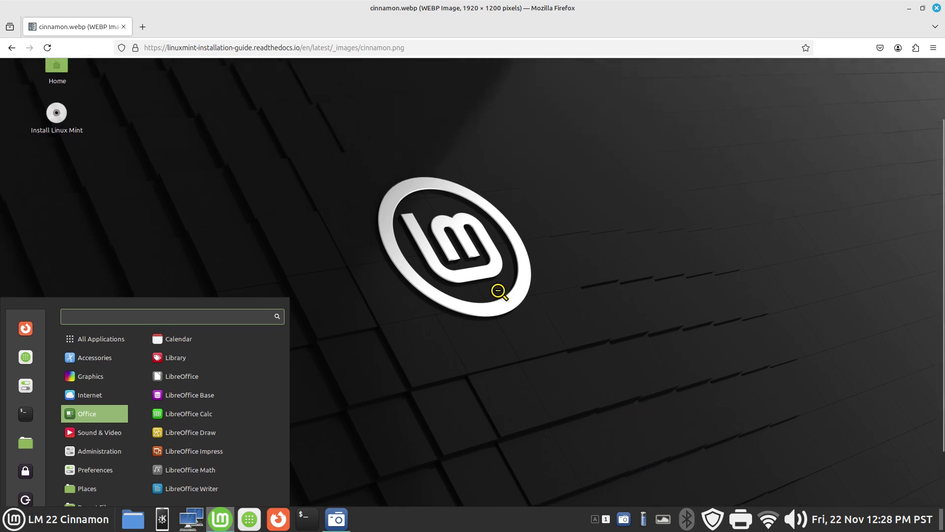
pyautogui.scroll(-3, 628, 348)
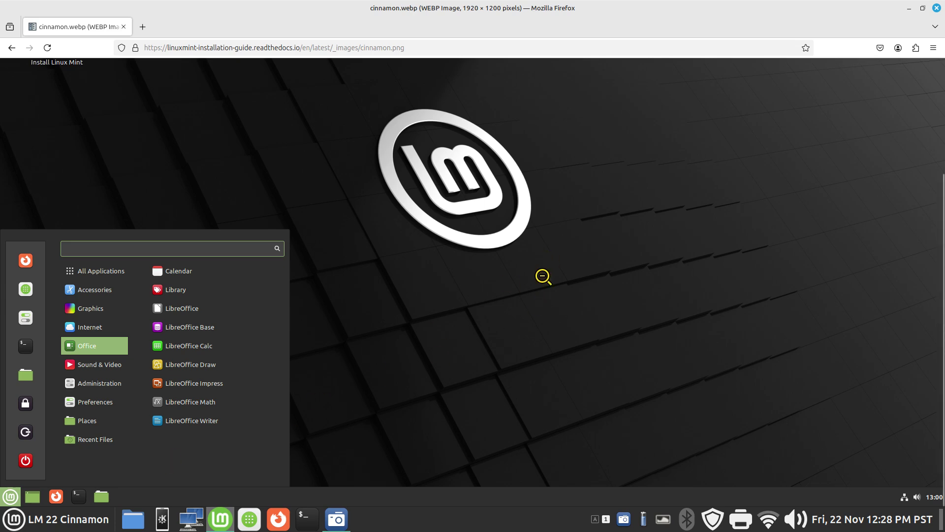
pyautogui.click(937, 8)
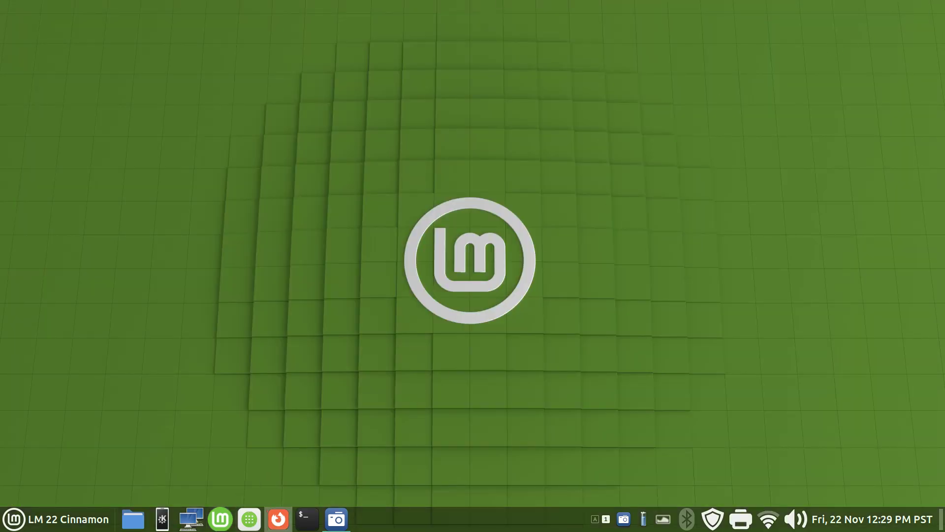
# Open Firefox, search Amazon for "panda wireless", look through the USB Wi-Fi adapter listings, and close the browser window.
pyautogui.click(278, 519)
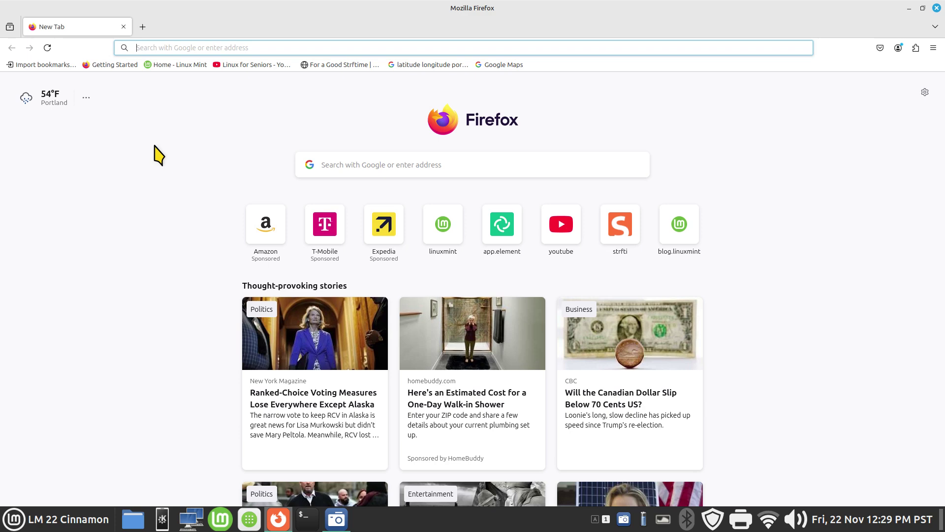
pyautogui.click(275, 227)
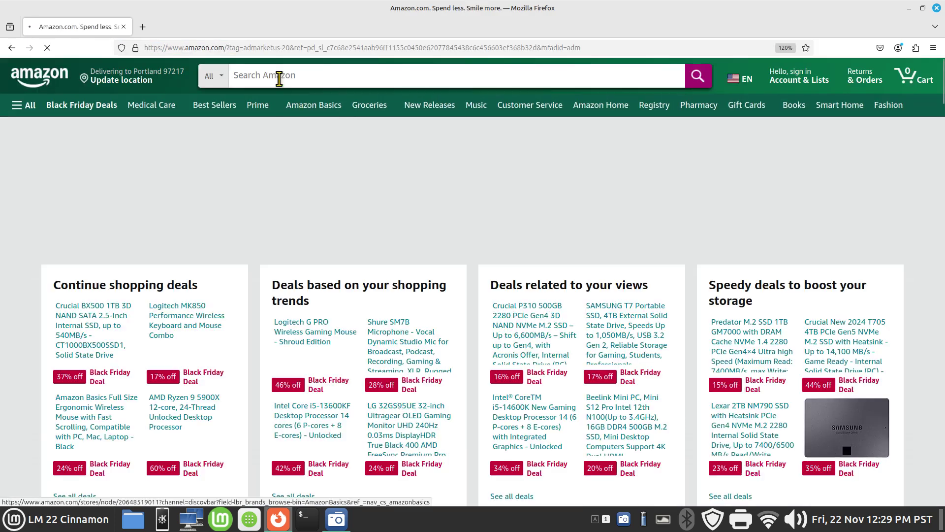
pyautogui.click(274, 75)
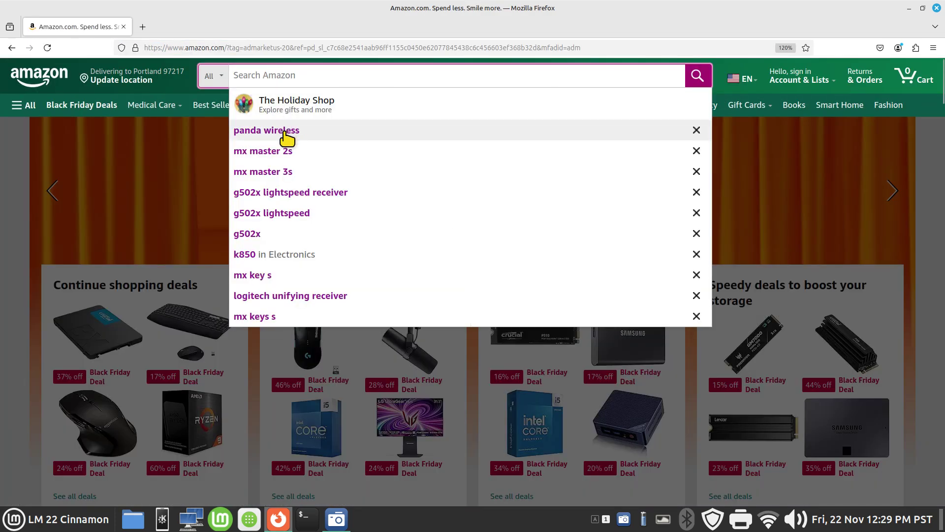
pyautogui.click(284, 132)
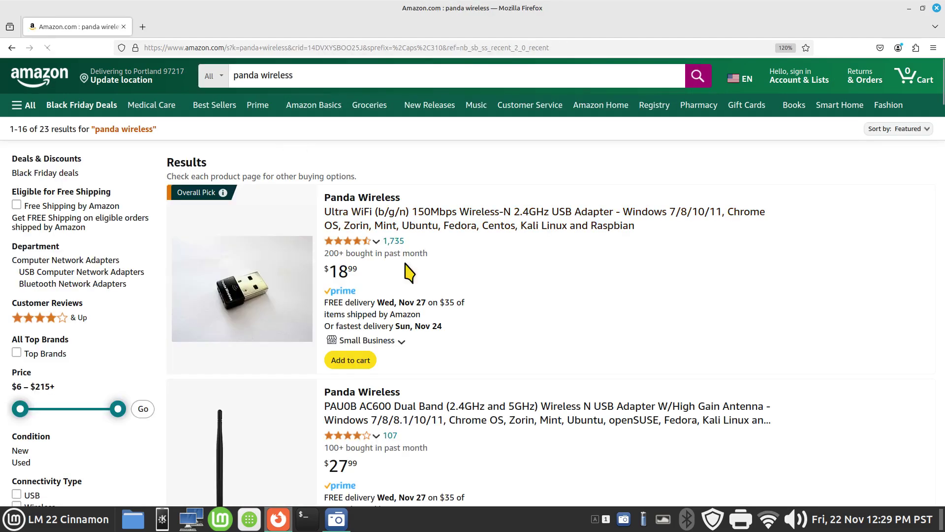
pyautogui.scroll(-3, 407, 270)
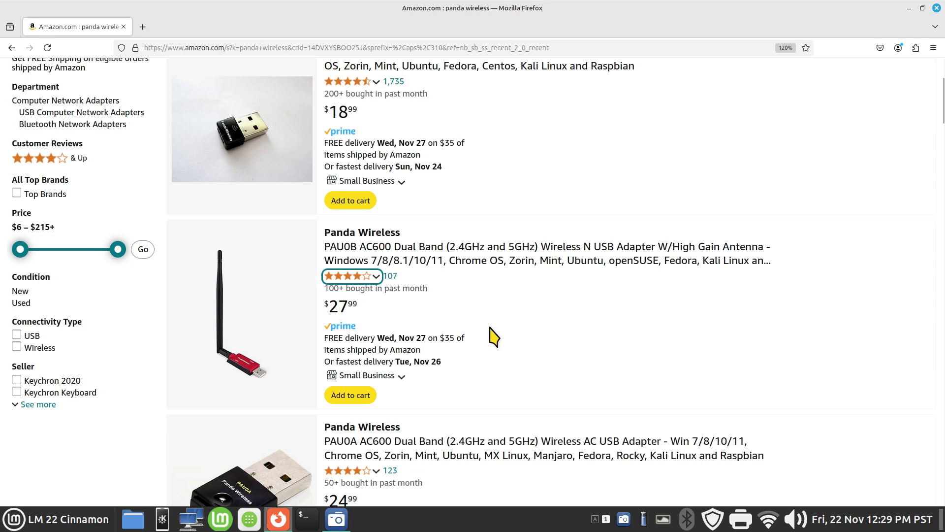
pyautogui.click(936, 8)
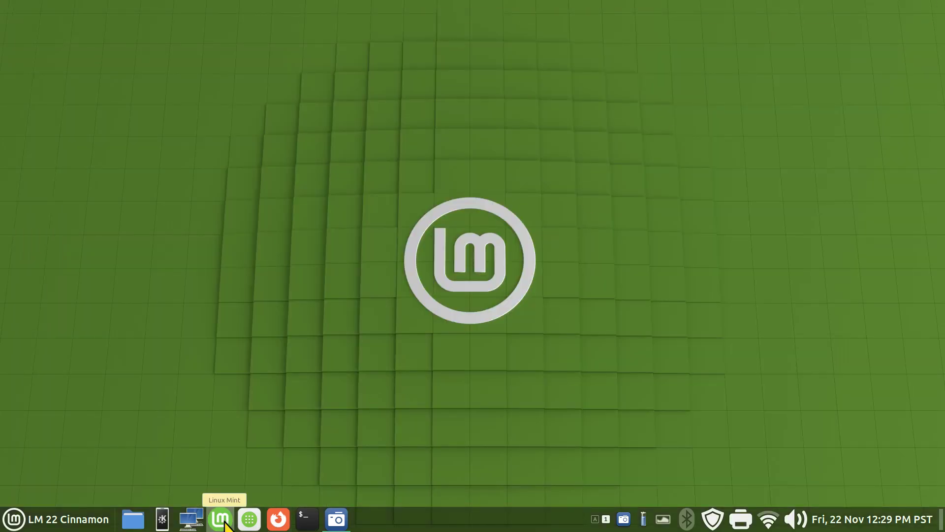
# Open the Linux Mint website's installation instructions and look over the guide's contents from Download through Troubleshooting.
pyautogui.click(221, 520)
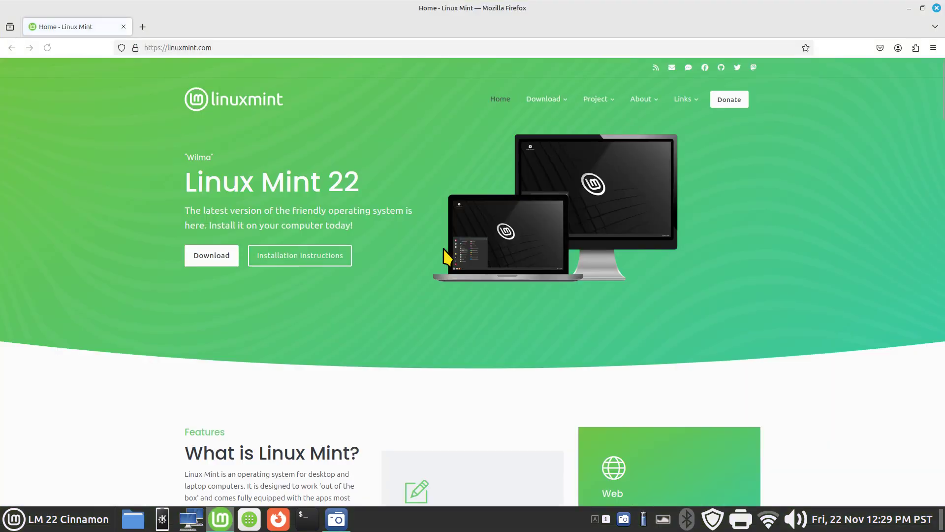
pyautogui.click(276, 266)
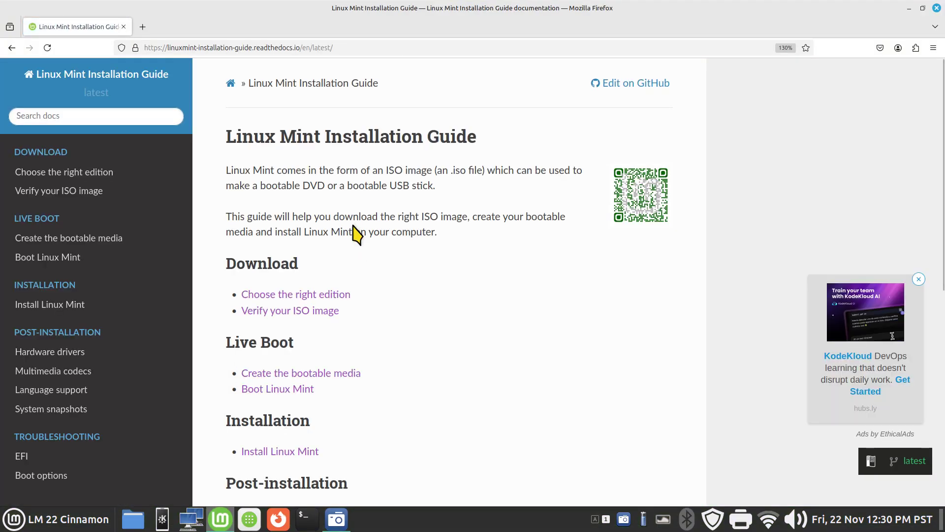
pyautogui.scroll(-4, 357, 235)
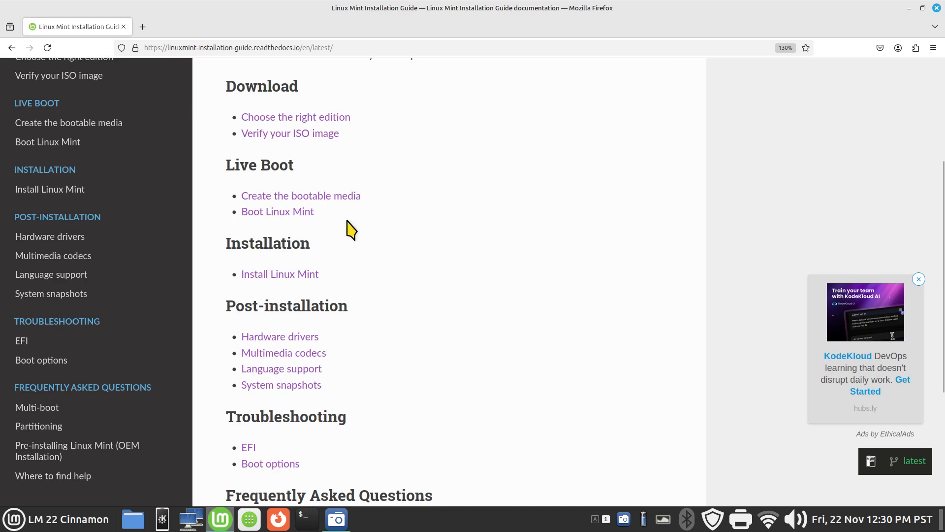
pyautogui.scroll(-2, 350, 225)
pyautogui.scroll(2, 347, 220)
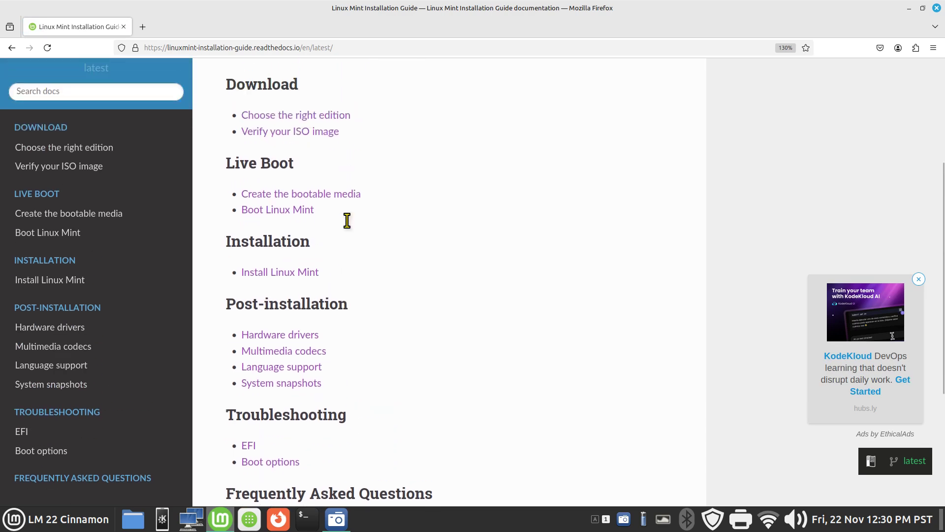
# Go through the guide's Create the bootable media and Boot Linux Mint pages to the end of each.
pyautogui.click(277, 195)
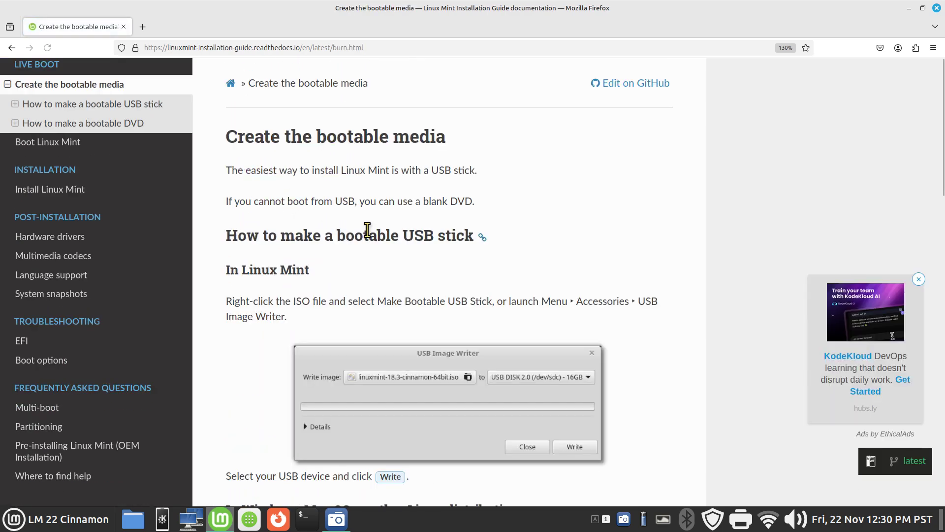
pyautogui.scroll(-17, 370, 232)
pyautogui.scroll(-4, 369, 238)
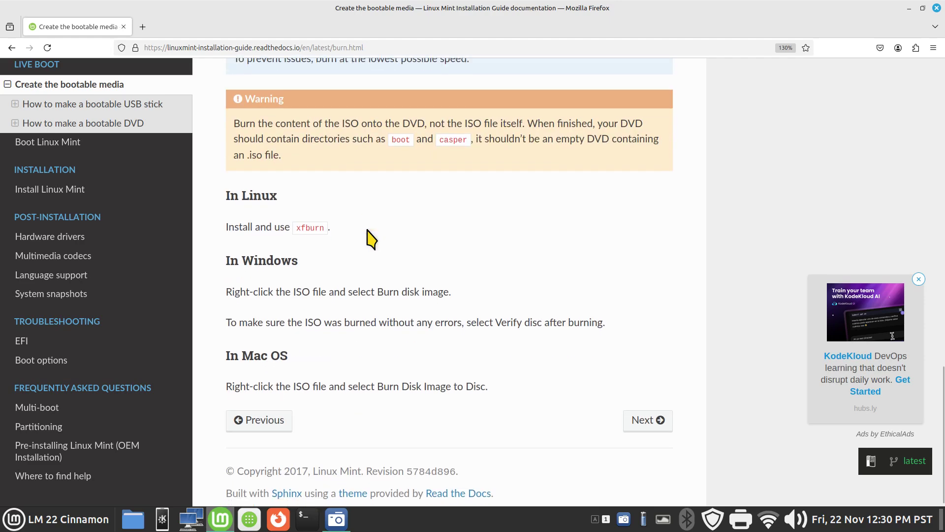
pyautogui.click(644, 413)
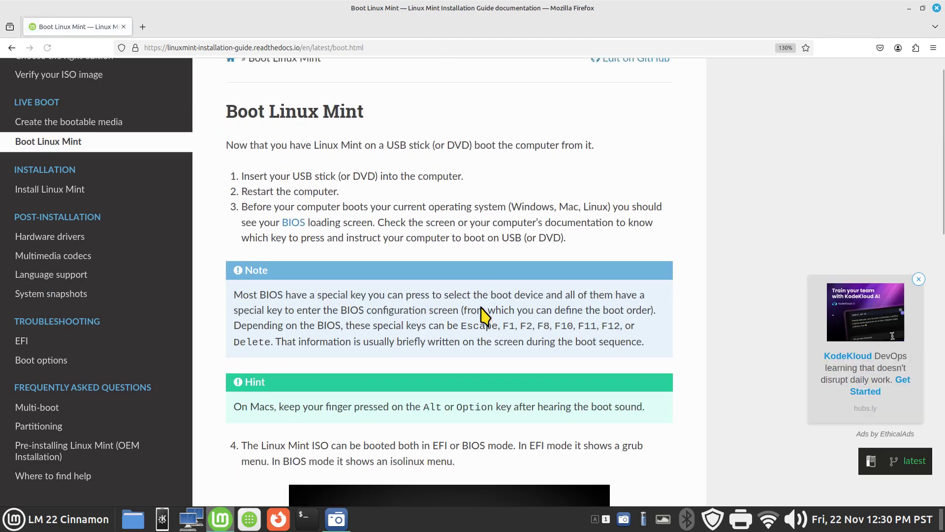
pyautogui.scroll(-12, 484, 315)
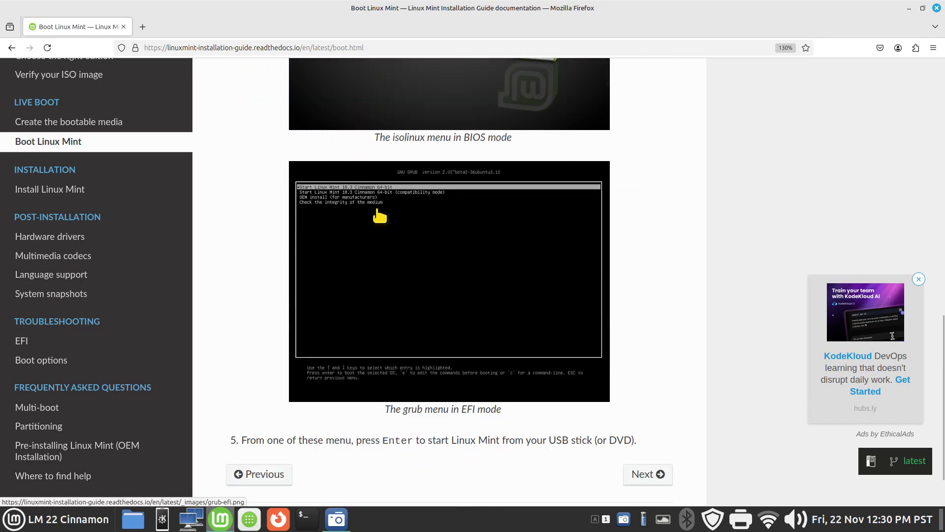
pyautogui.scroll(-2, 373, 249)
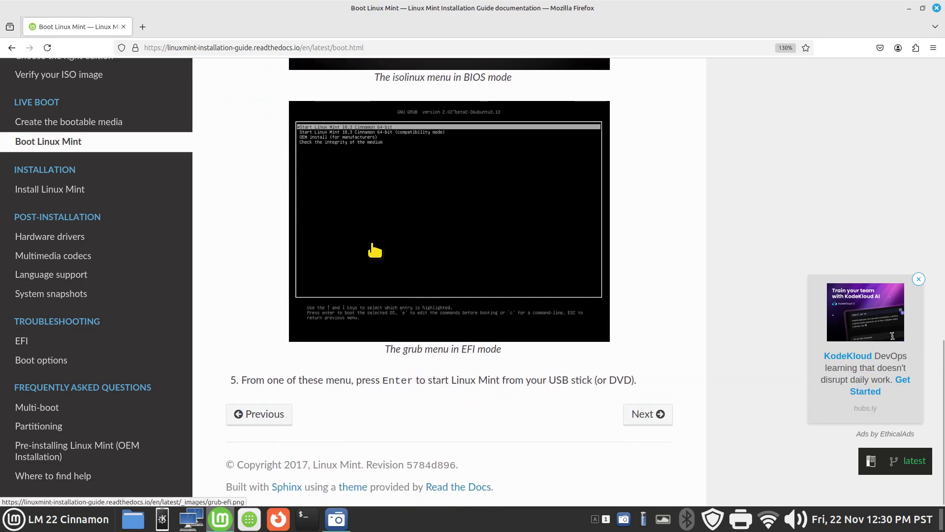
# Open the Install Linux Mint page, view its live session screenshot at full size, and return to the page.
pyautogui.click(645, 411)
pyautogui.scroll(-3, 587, 313)
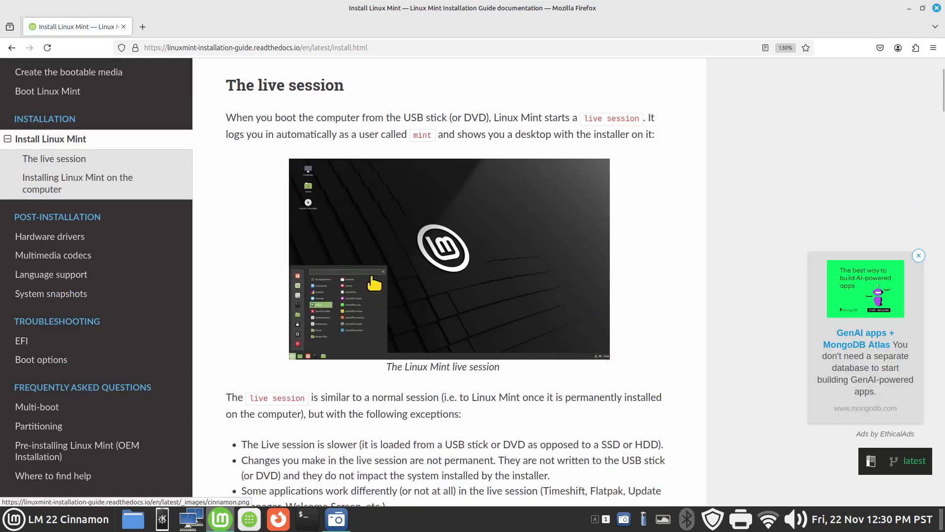
pyautogui.click(306, 208)
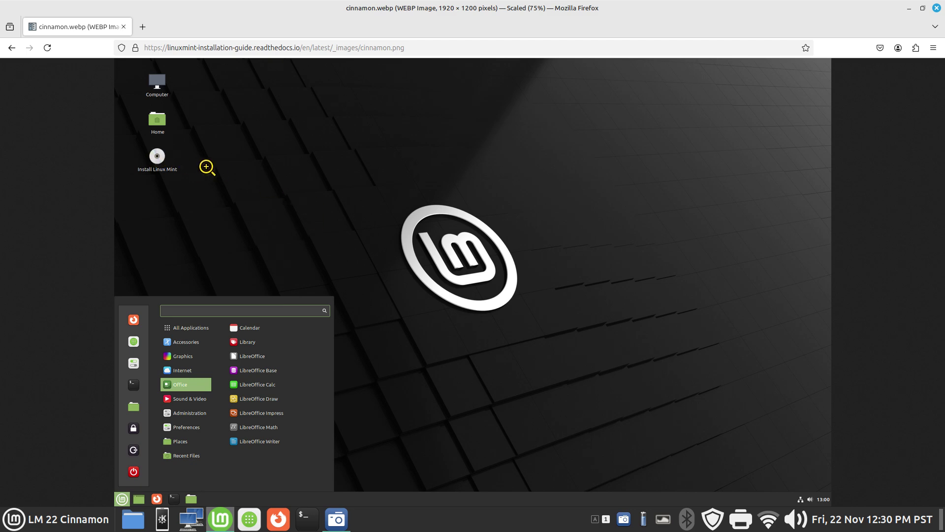
pyautogui.click(11, 47)
# Read the installation steps for starting the installer, selecting the language, connecting to the Internet, and installing multimedia codecs.
pyautogui.scroll(-4, 480, 327)
pyautogui.scroll(-3, 480, 324)
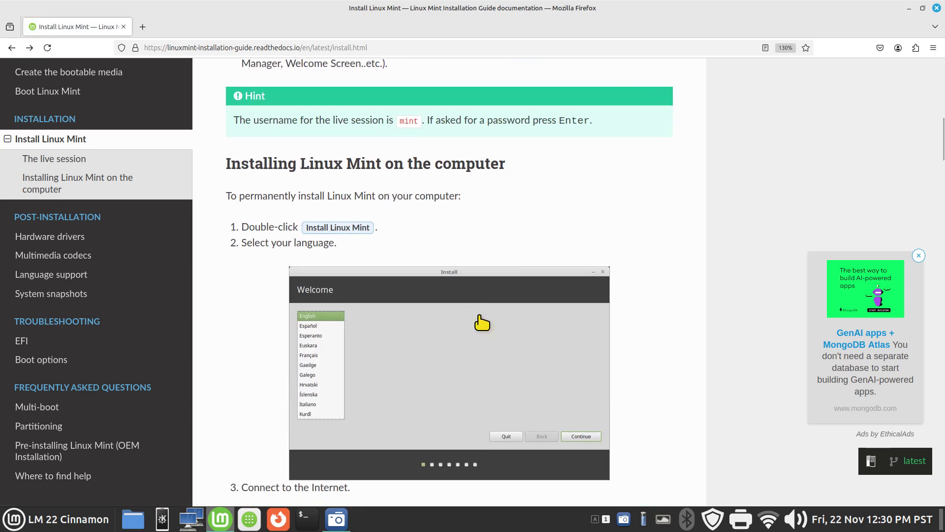
pyautogui.scroll(-2, 393, 310)
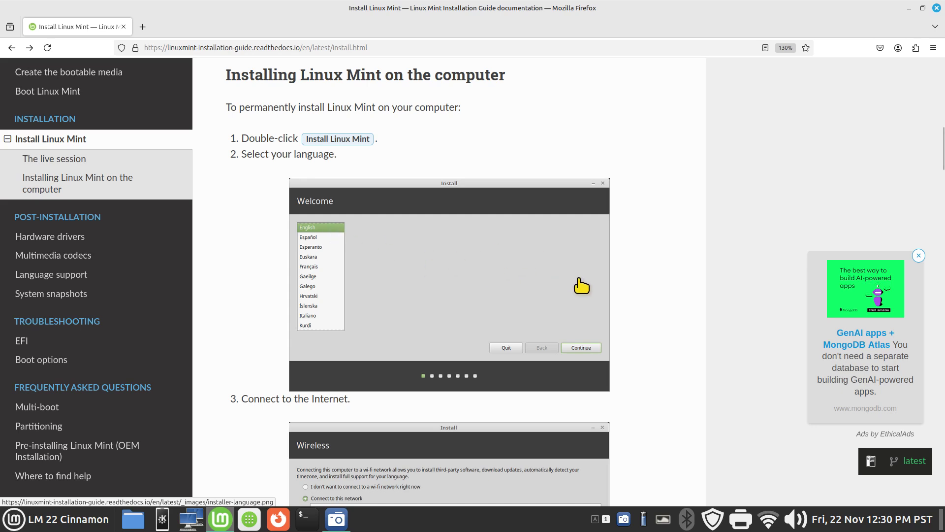
pyautogui.scroll(-2, 606, 283)
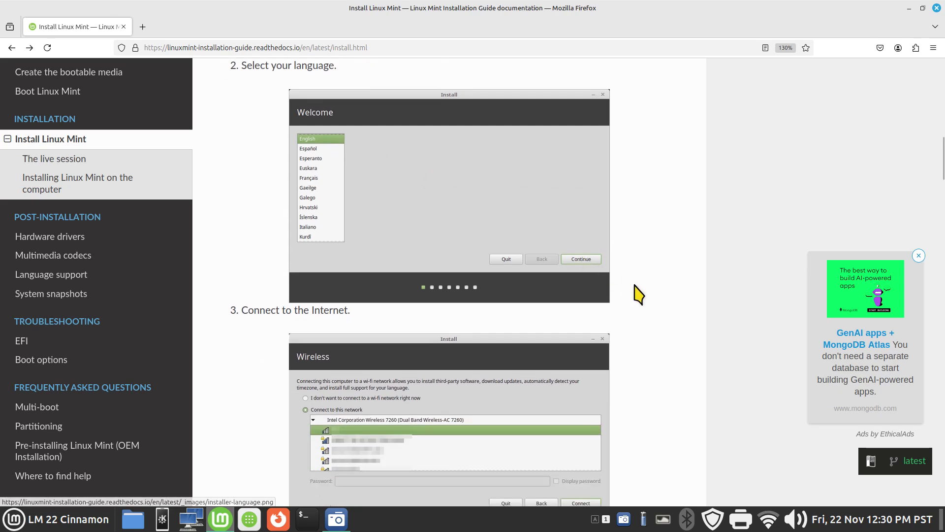
pyautogui.scroll(-4, 640, 291)
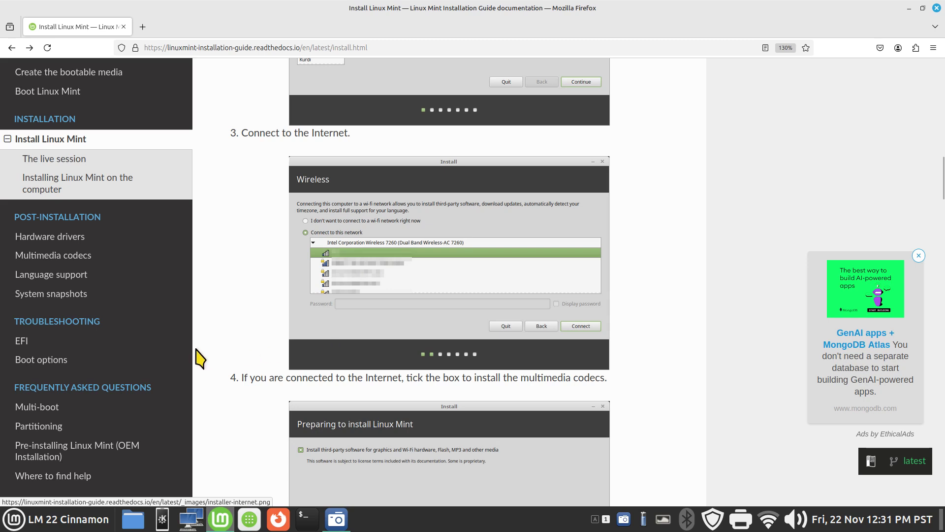
pyautogui.scroll(-3, 612, 345)
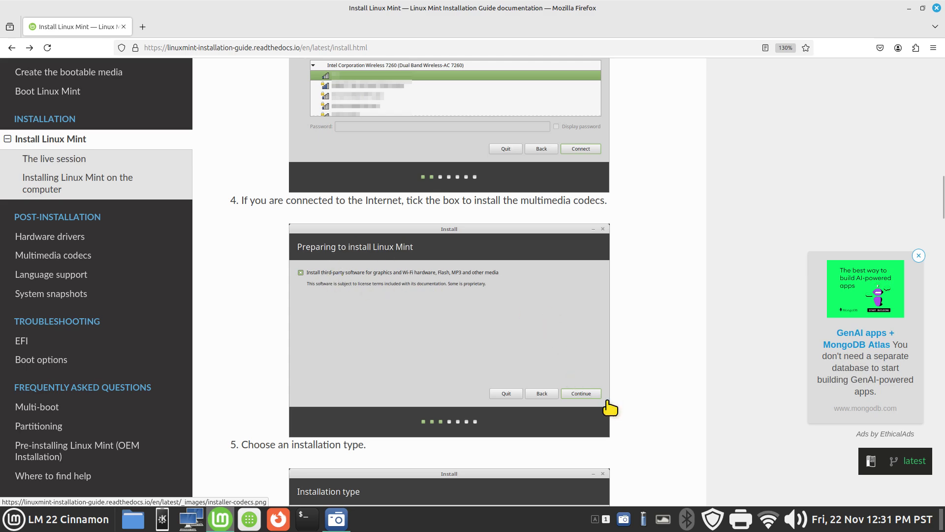
# Read the installation type step, including the disk erase option, the encryption warning, and the "Something else" partition example.
pyautogui.scroll(-5, 689, 256)
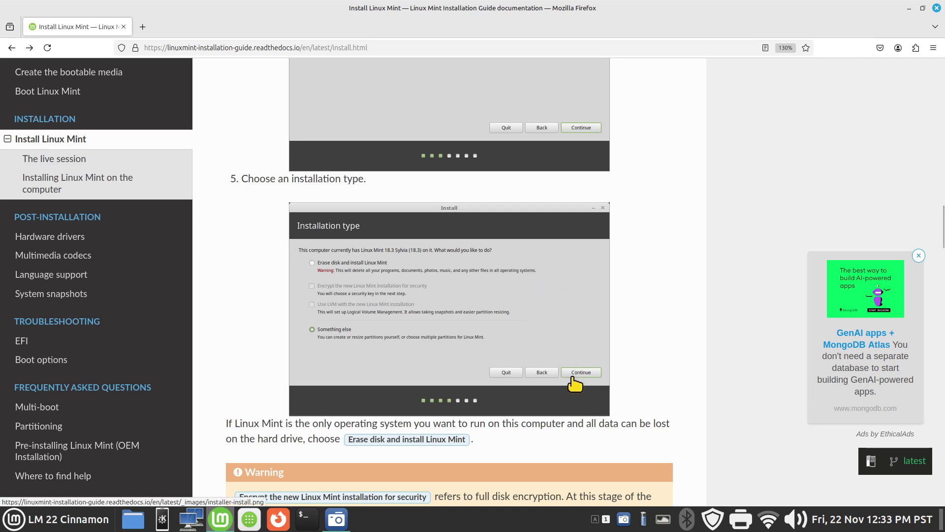
pyautogui.scroll(-3, 668, 296)
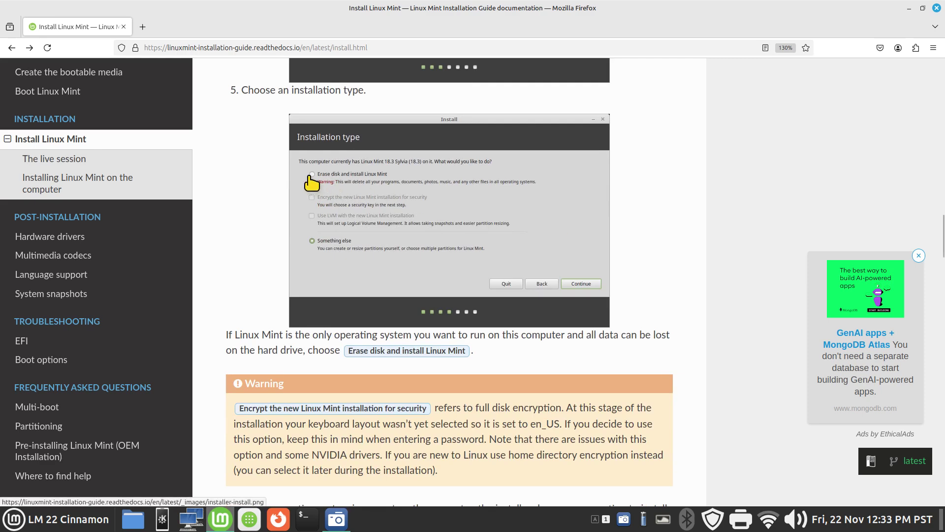
pyautogui.scroll(-15, 652, 175)
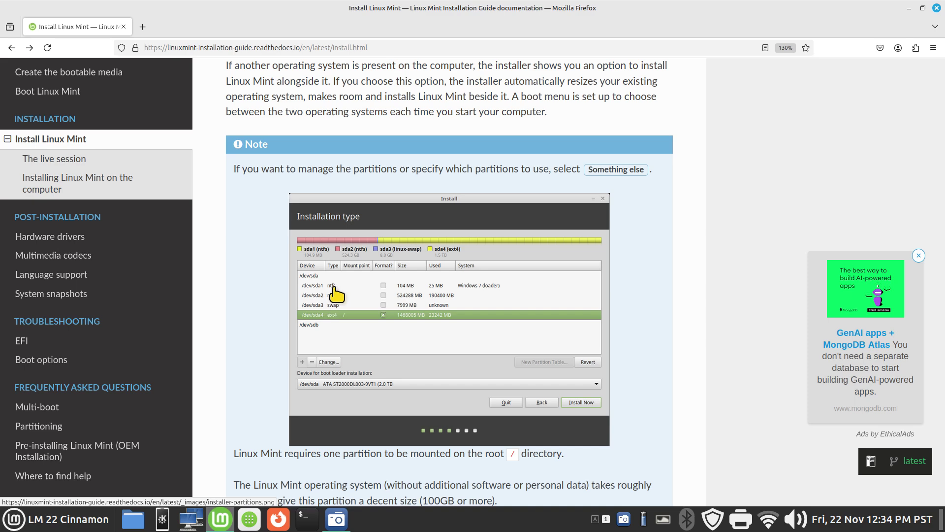
pyautogui.scroll(-1, 444, 319)
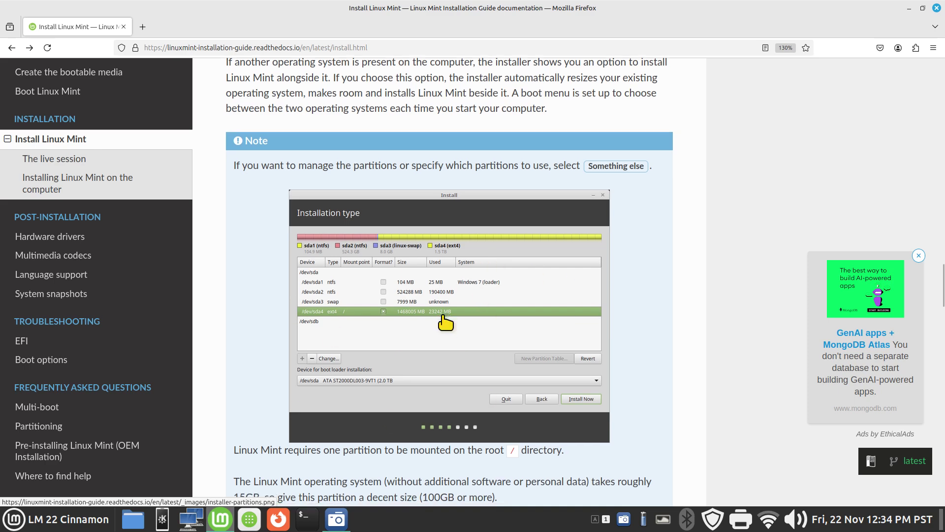
# Review the timezone step, highlight the word "timezone" in its heading, and continue to the keyboard layout step.
pyautogui.scroll(-10, 446, 322)
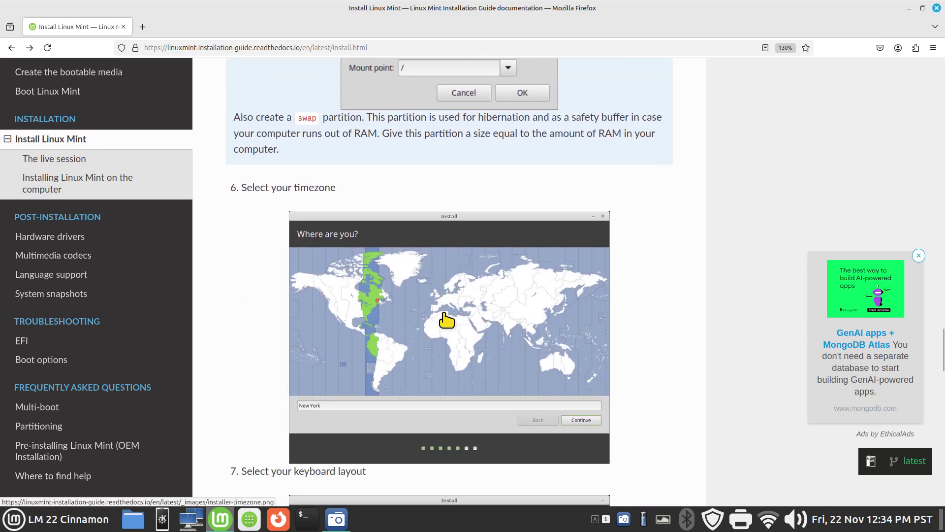
pyautogui.scroll(-3, 445, 322)
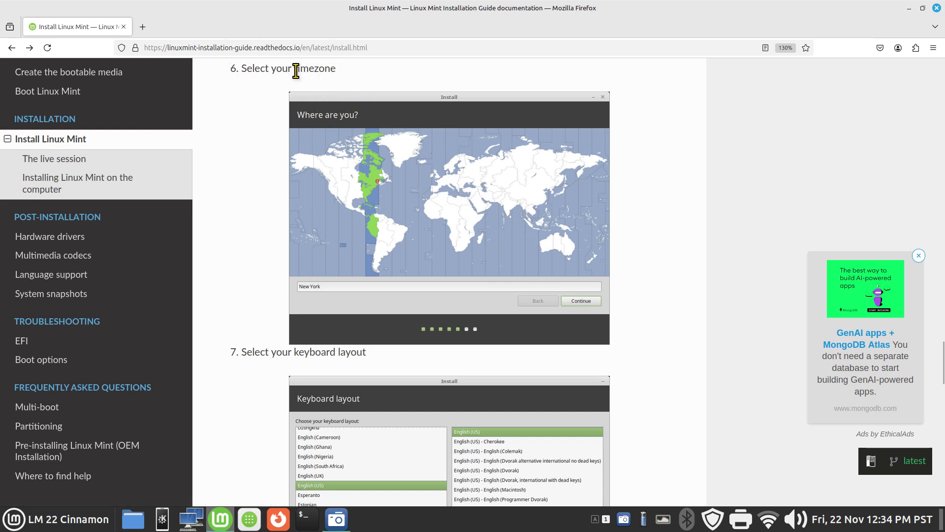
pyautogui.doubleClick(313, 69)
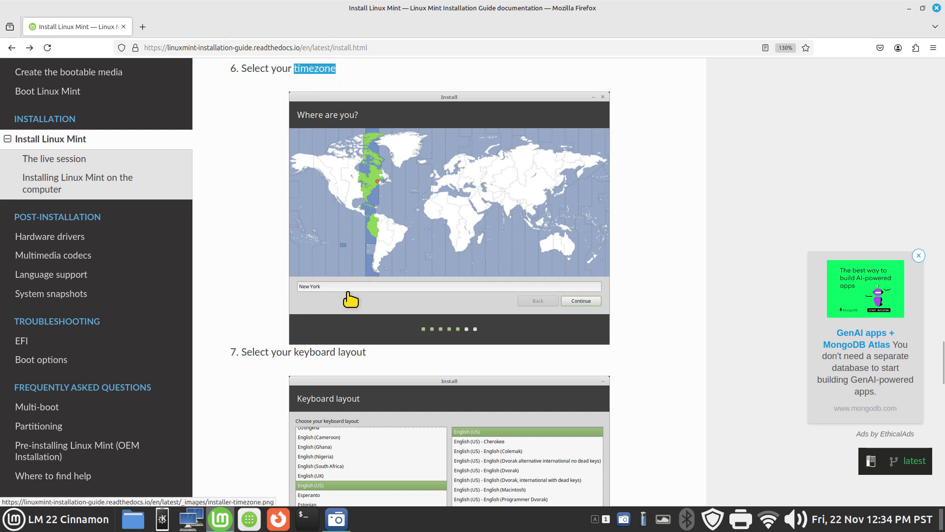
pyautogui.scroll(-3, 369, 350)
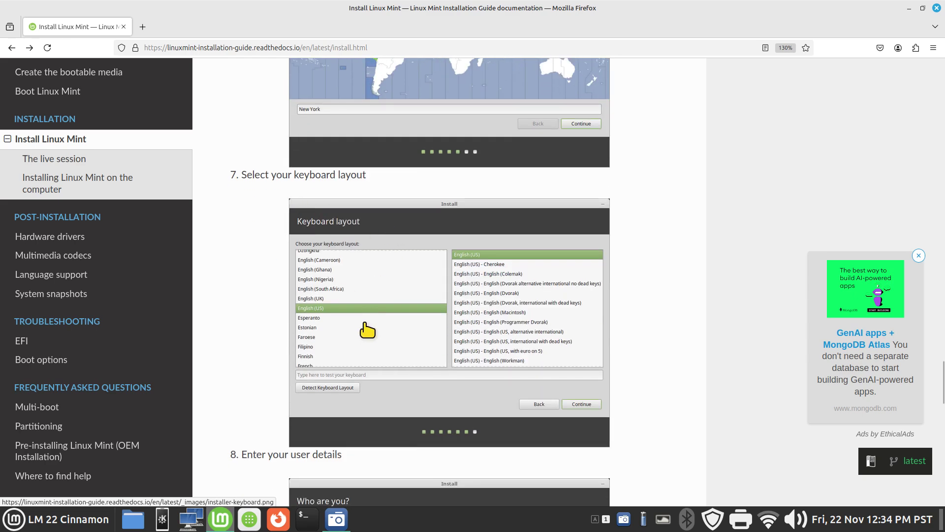
# Go to the user details step and enlarge the page to 160% to examine the "Who are you?" form.
pyautogui.scroll(-3, 507, 333)
pyautogui.scroll(-1, 509, 340)
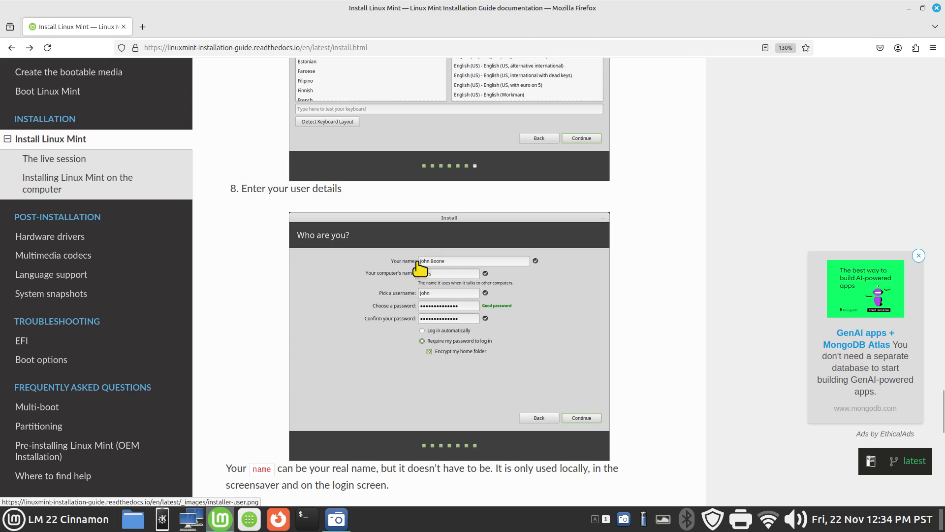
pyautogui.hotkey('ctrl', '+')
pyautogui.hotkey('ctrl', '+')
pyautogui.hotkey('ctrl', '+')
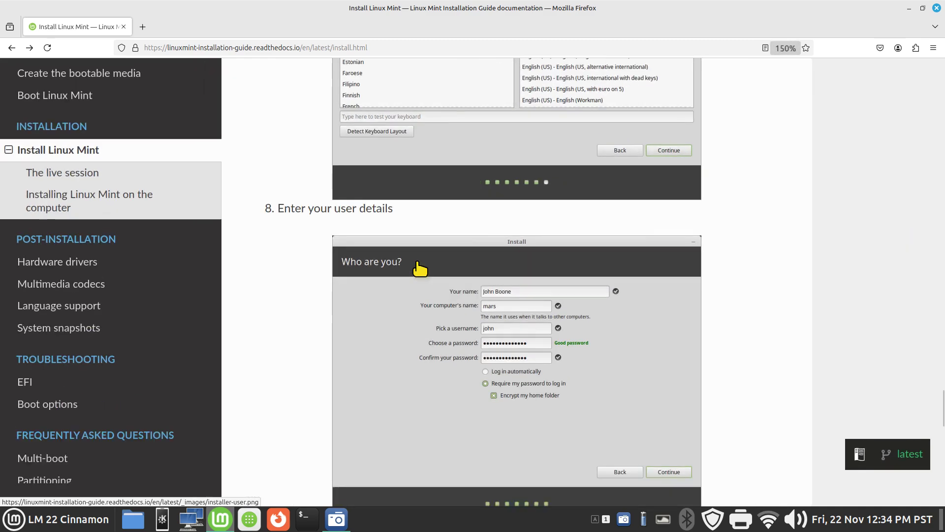
pyautogui.scroll(-2, 420, 268)
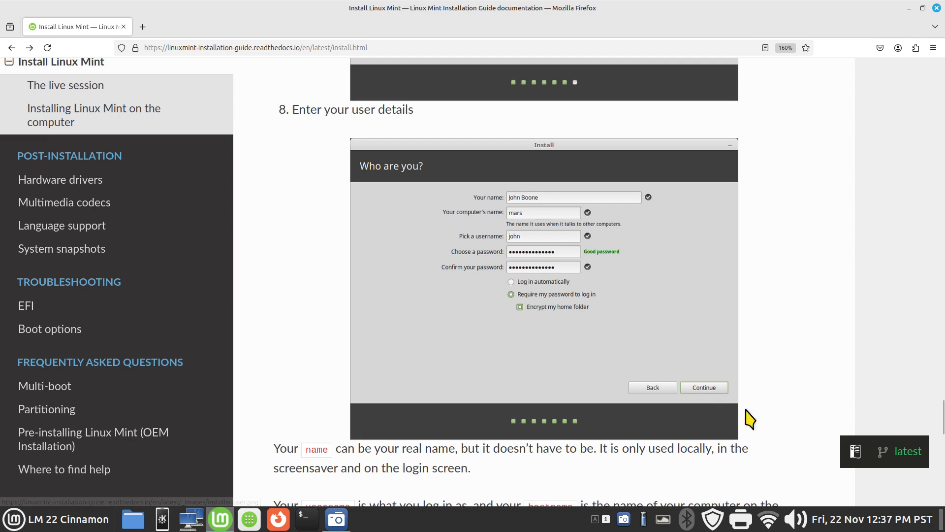
# Read the username, home folder encryption and password advice, and view the installation slideshow step with its restart instruction.
pyautogui.scroll(-4, 729, 343)
pyautogui.scroll(-9, 729, 342)
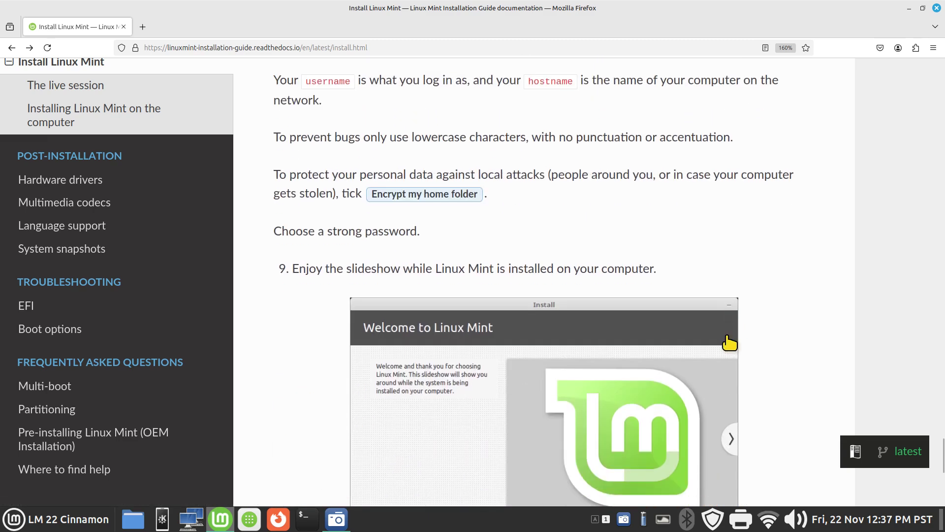
pyautogui.scroll(2, 729, 342)
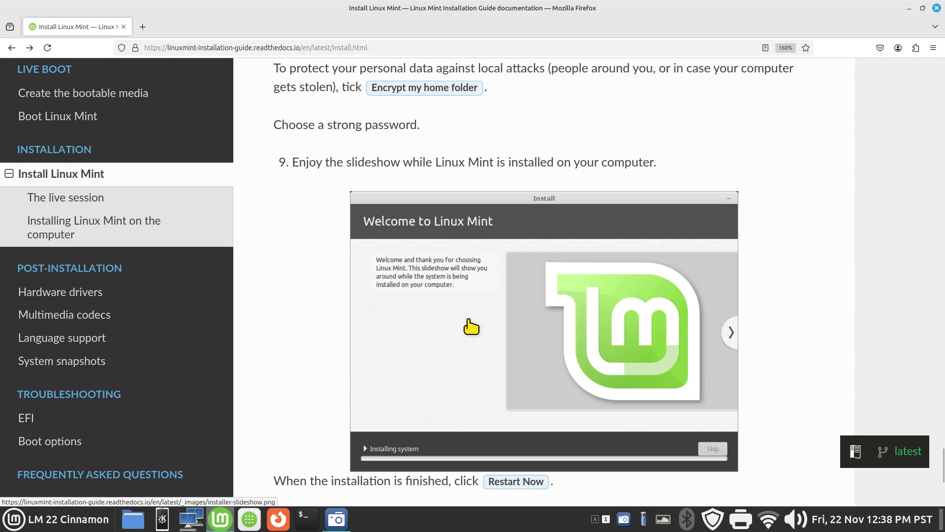
# Read the restart instructions ending the installation chapter, continue to the Hardware drivers page, and minimize the browser.
pyautogui.scroll(-5, 546, 274)
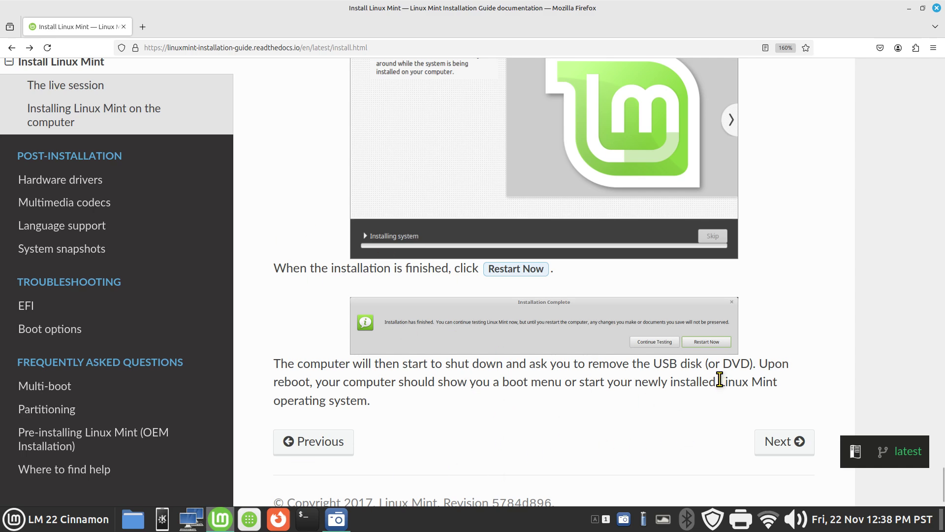
pyautogui.click(769, 445)
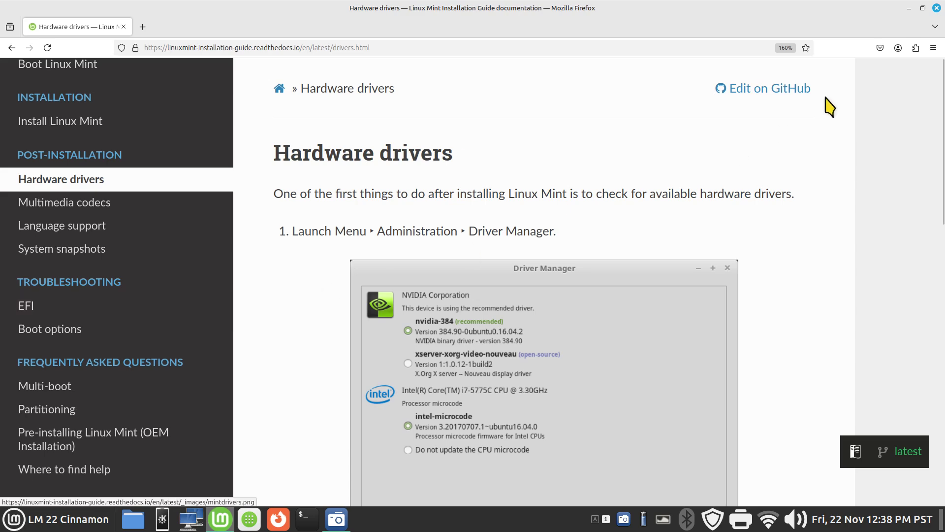
pyautogui.click(909, 8)
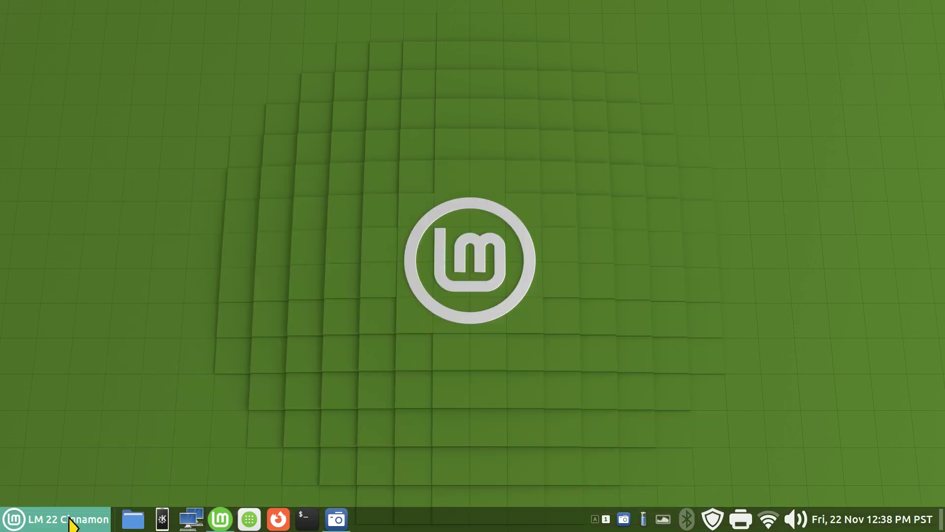
# Search the installed applications for "welcome" and open the Welcome Screen.
pyautogui.click(69, 524)
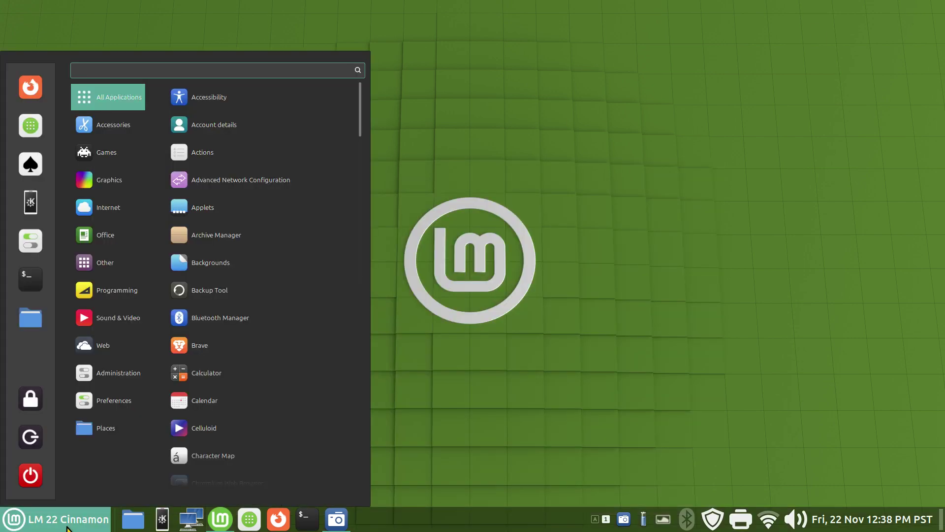
pyautogui.write('welcome')
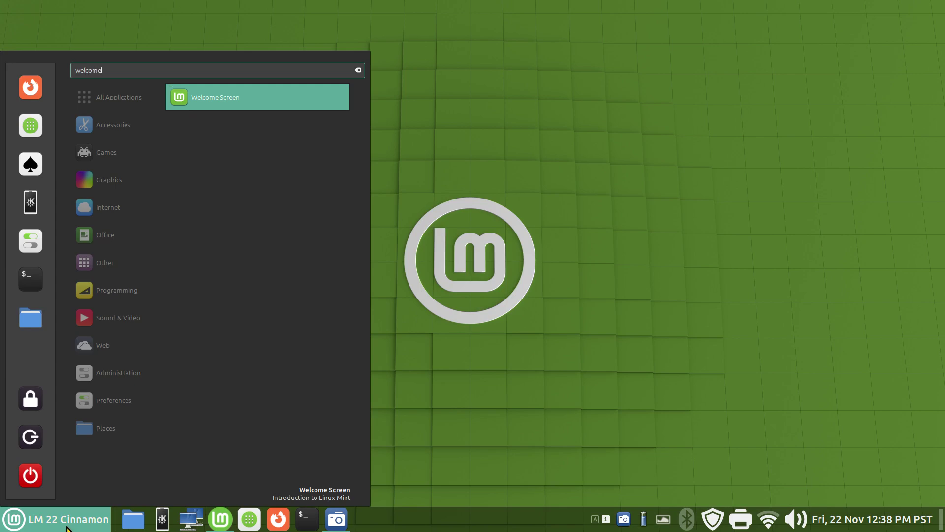
pyautogui.click(232, 98)
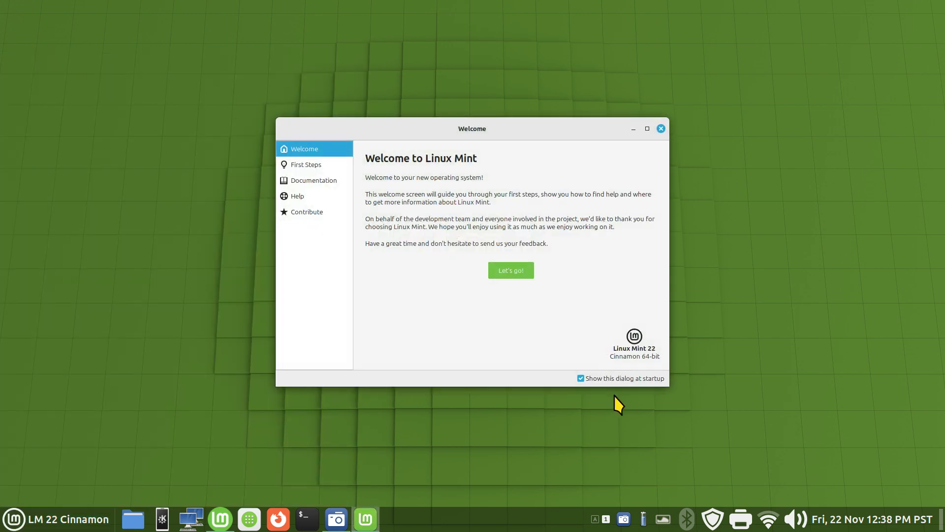
# Look through the First Steps, Contribute, Help and Documentation sections of the Welcome Screen and return to its introduction.
pyautogui.click(328, 165)
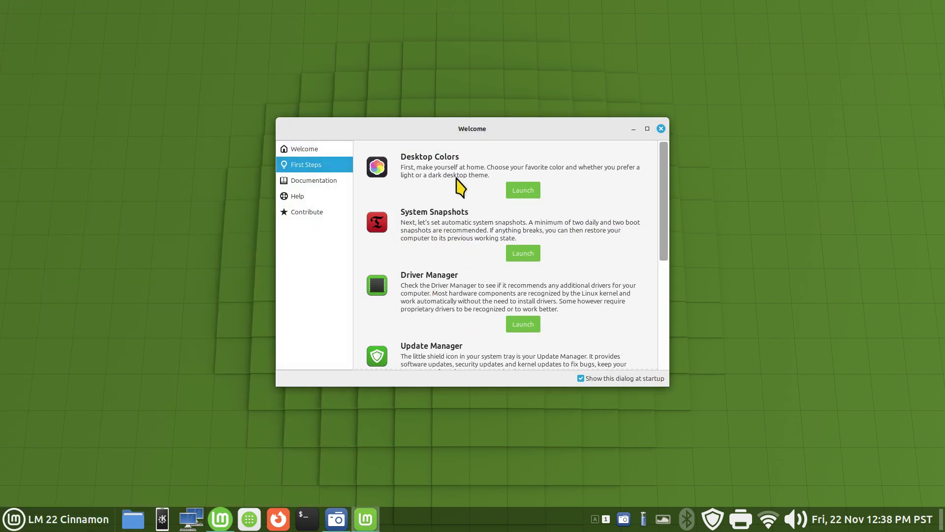
pyautogui.click(314, 150)
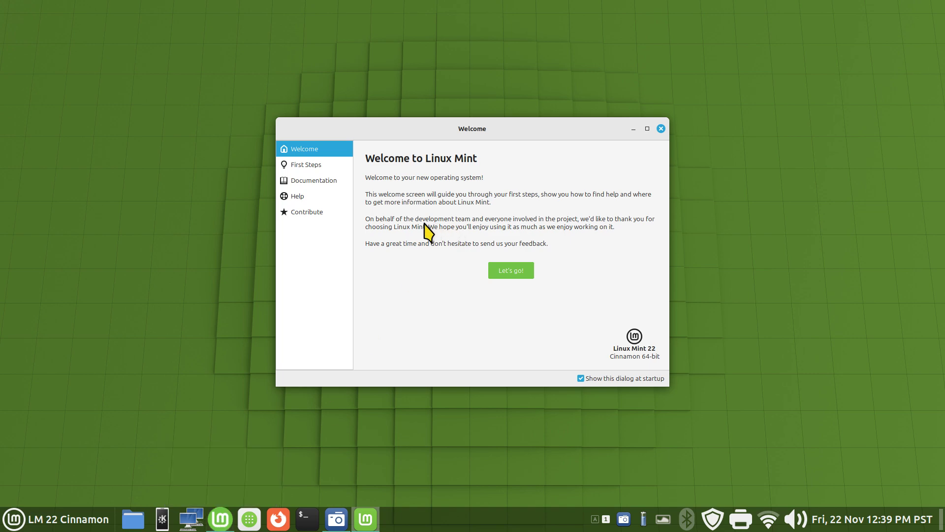
pyautogui.click(316, 214)
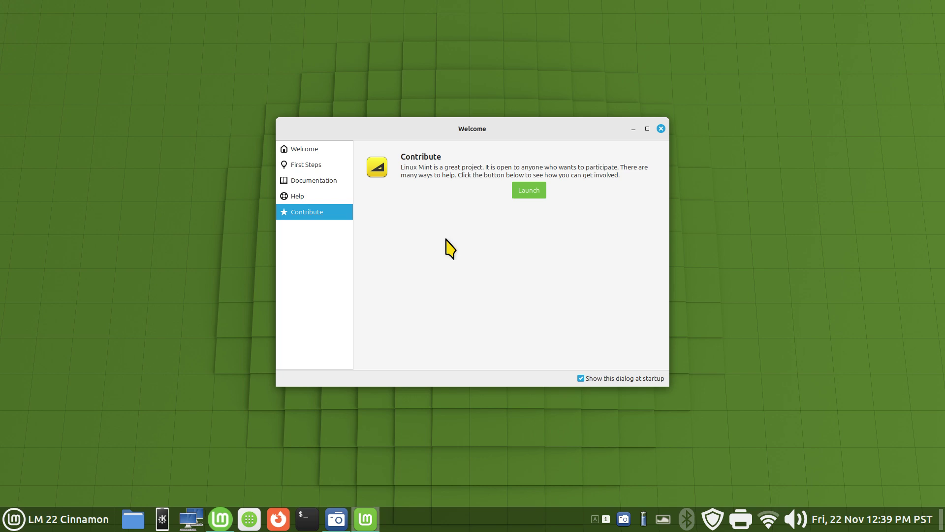
pyautogui.click(309, 197)
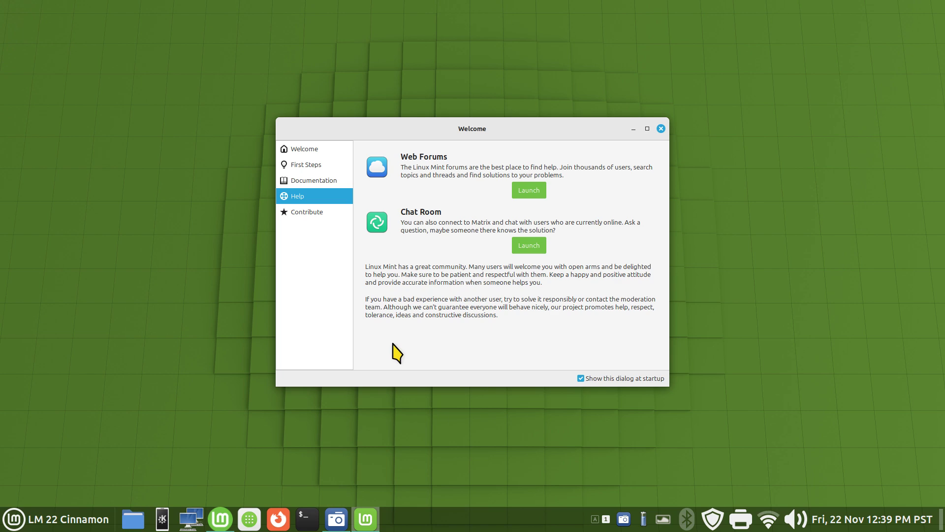
pyautogui.click(317, 185)
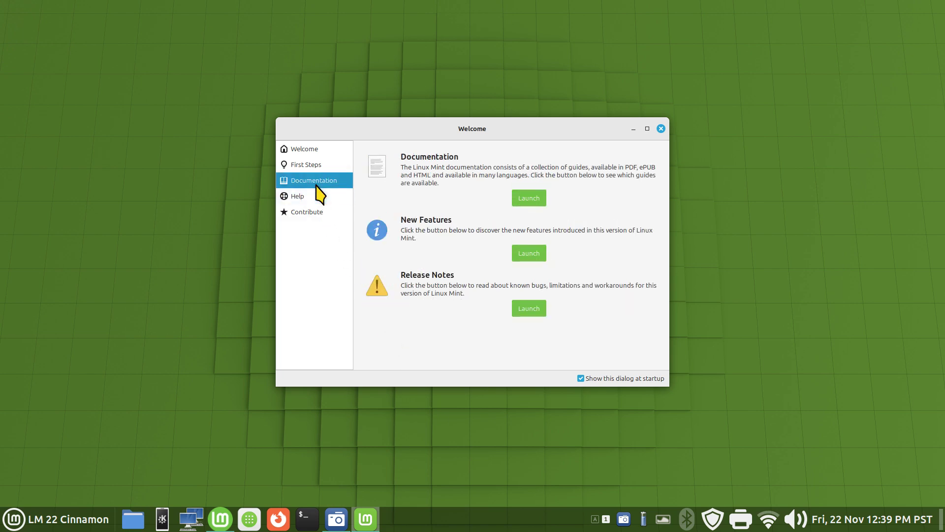
pyautogui.click(306, 150)
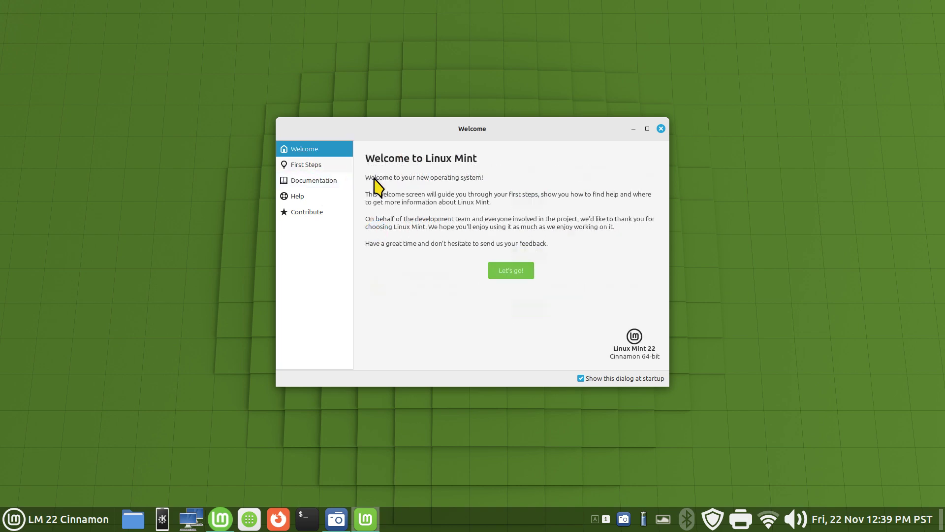
# Launch Desktop Colors from First Steps and compare the simplified and advanced theme settings.
pyautogui.click(505, 273)
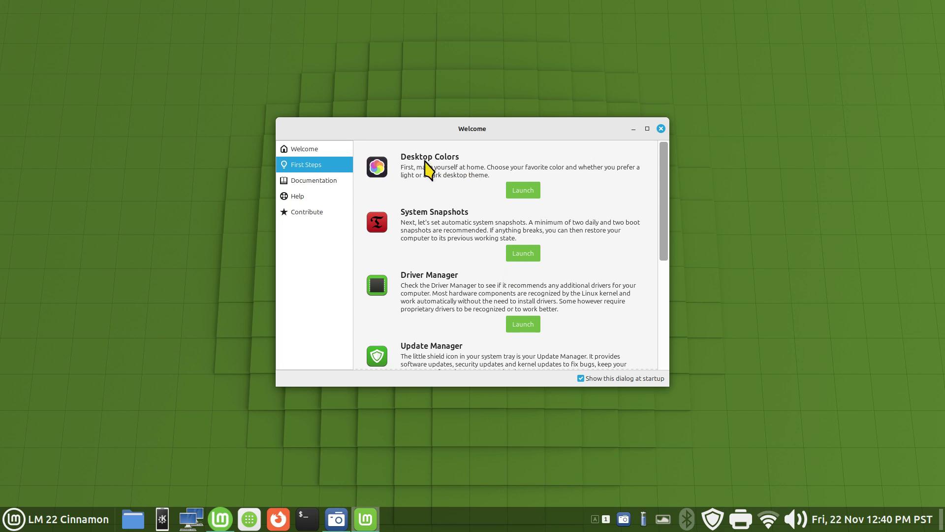
pyautogui.moveTo(445, 130); pyautogui.dragTo(366, 123)
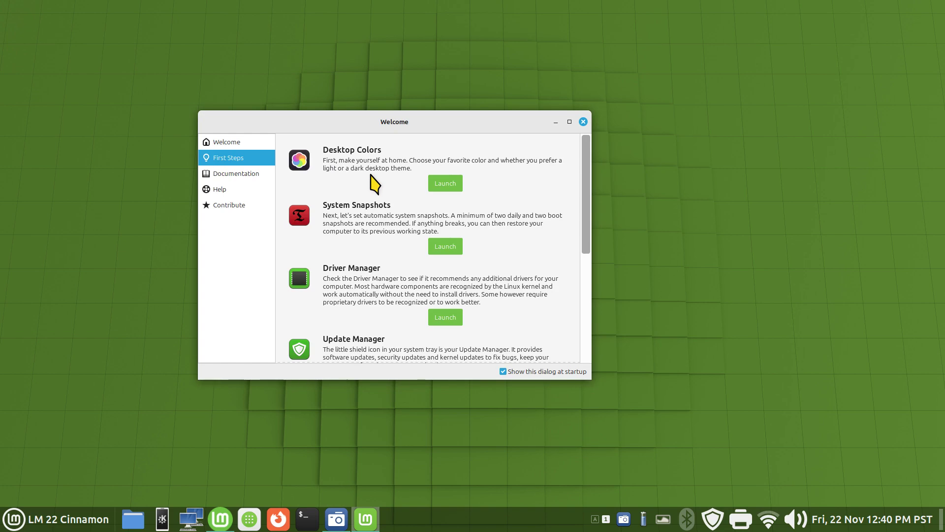
pyautogui.click(441, 184)
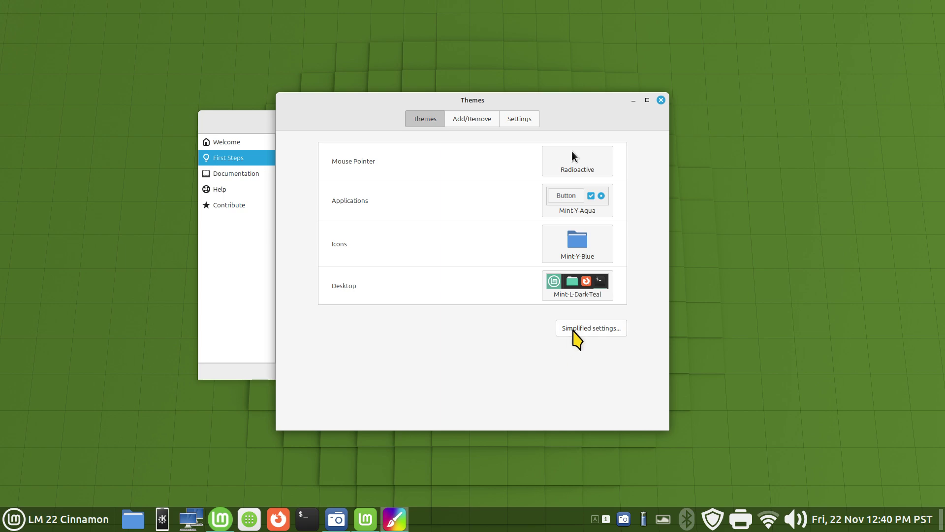
pyautogui.click(573, 330)
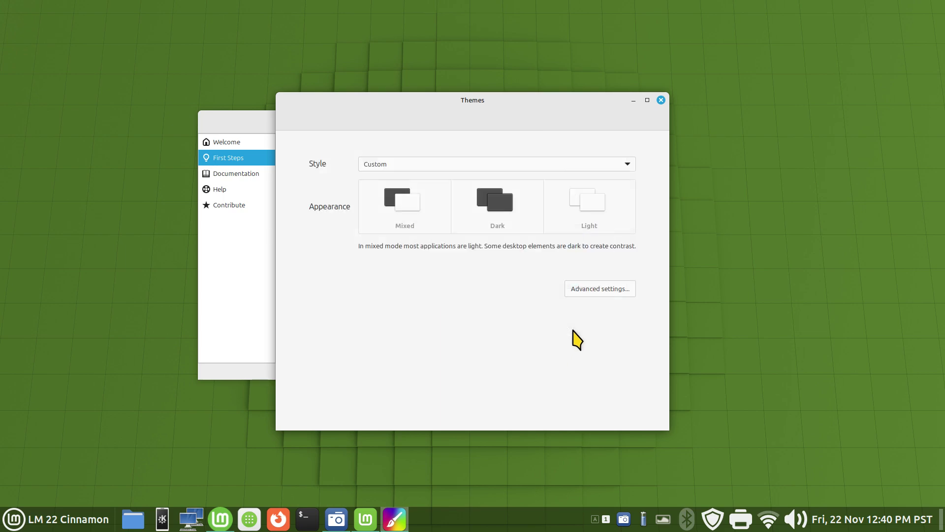
pyautogui.click(584, 294)
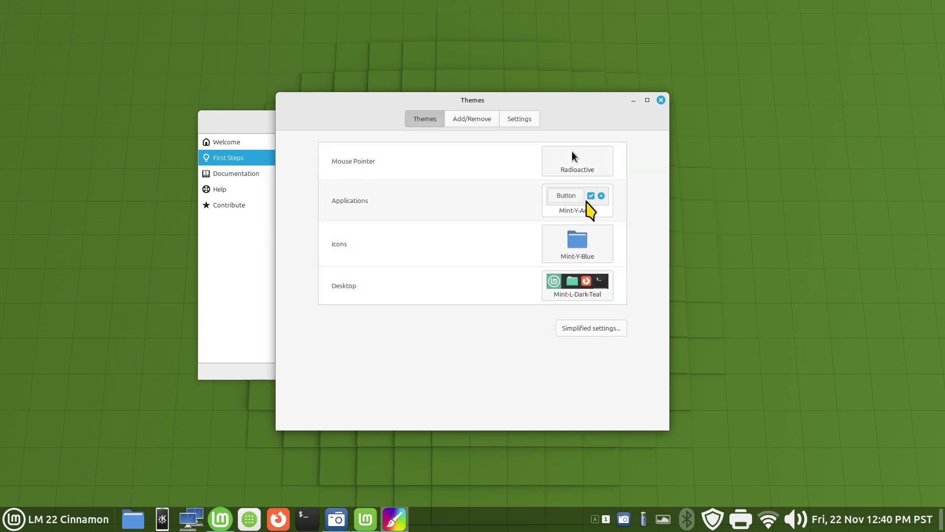
# View the available application, icon and desktop themes without choosing a different one.
pyautogui.click(589, 209)
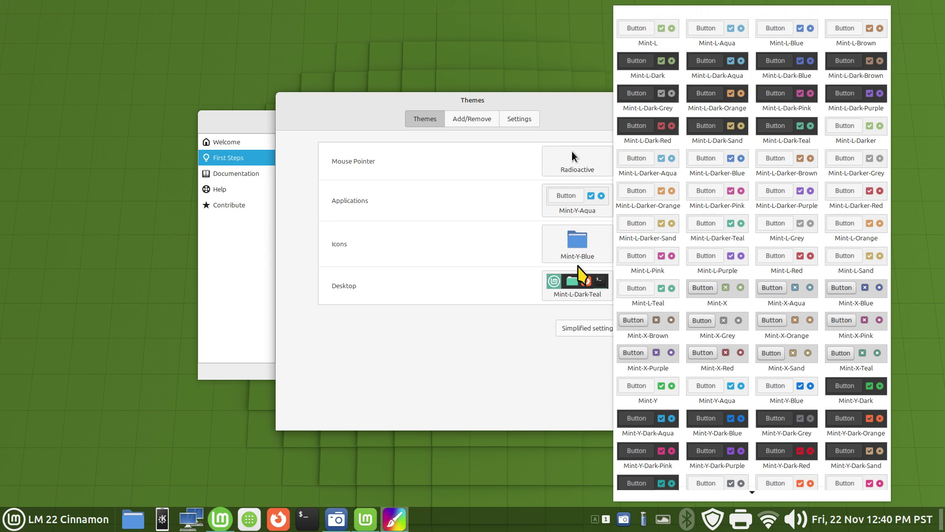
pyautogui.click(580, 257)
pyautogui.click(575, 251)
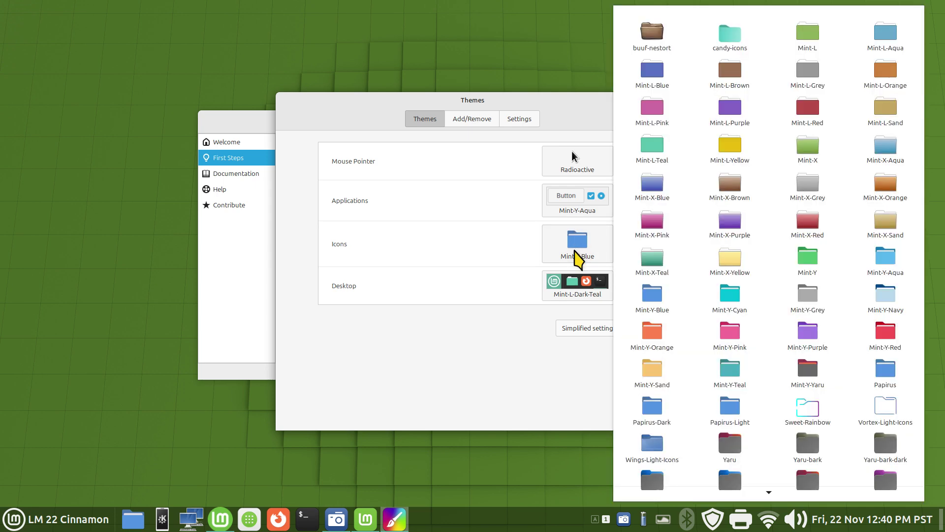
pyautogui.click(566, 289)
pyautogui.click(566, 289)
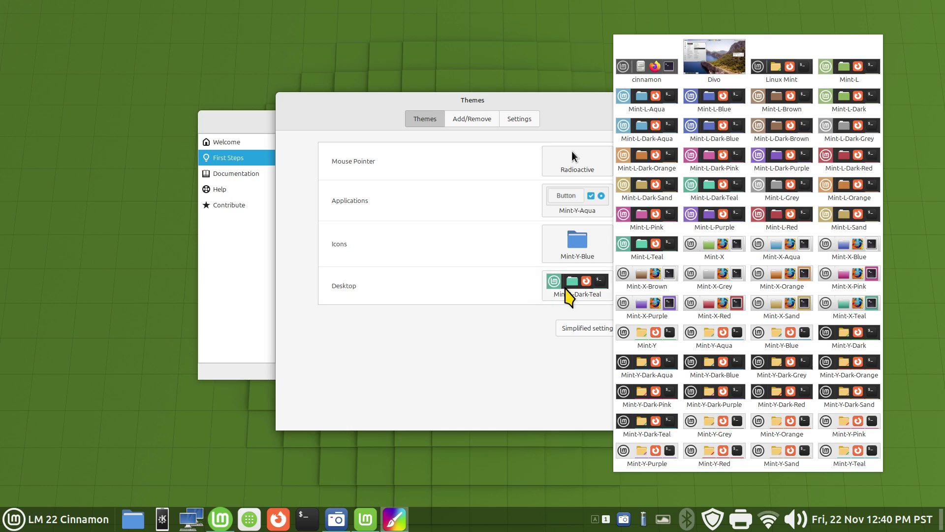
pyautogui.click(533, 357)
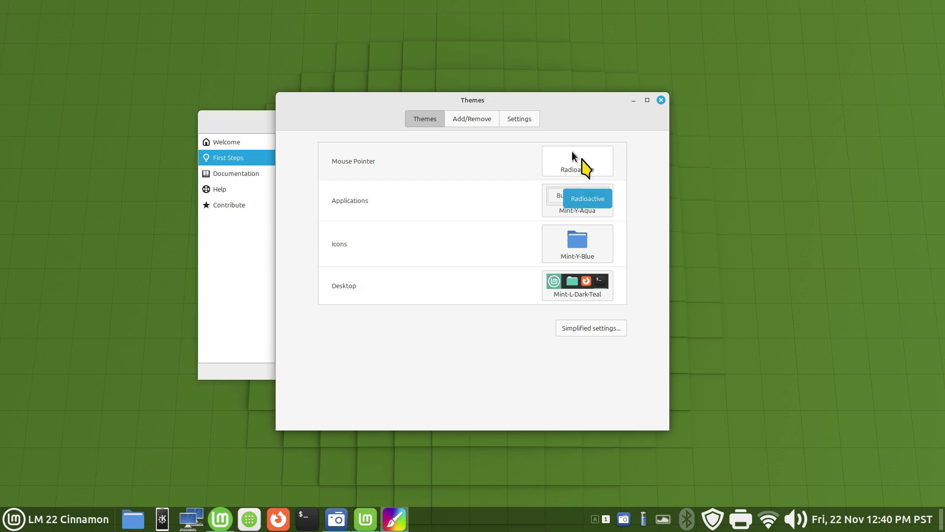
# Try the Bibata-Modern-Classic mouse pointer, switch back to Radioactive, and close the theme settings.
pyautogui.click(583, 159)
pyautogui.click(616, 164)
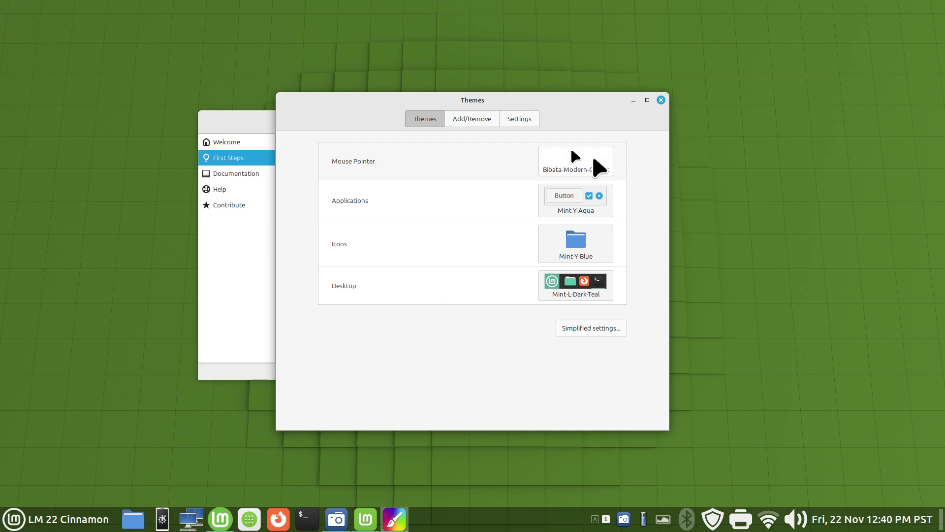
pyautogui.click(595, 161)
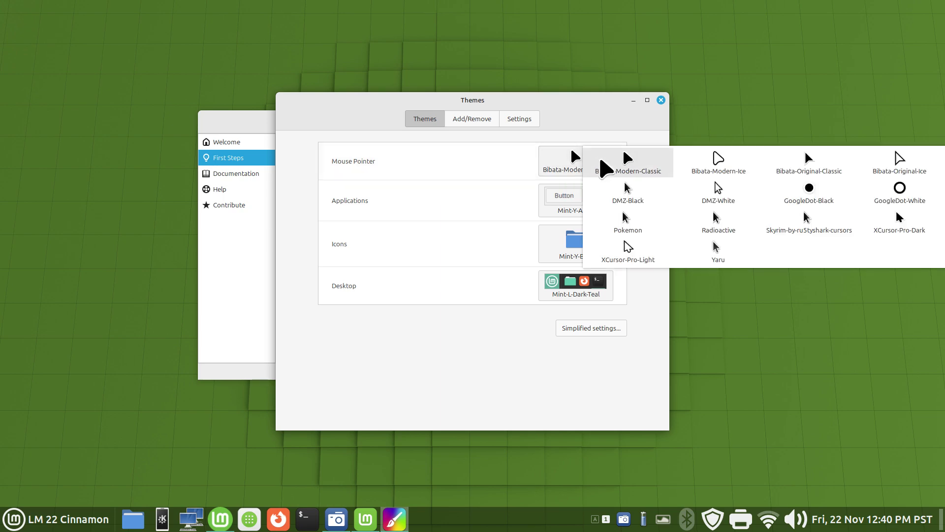
pyautogui.click(702, 226)
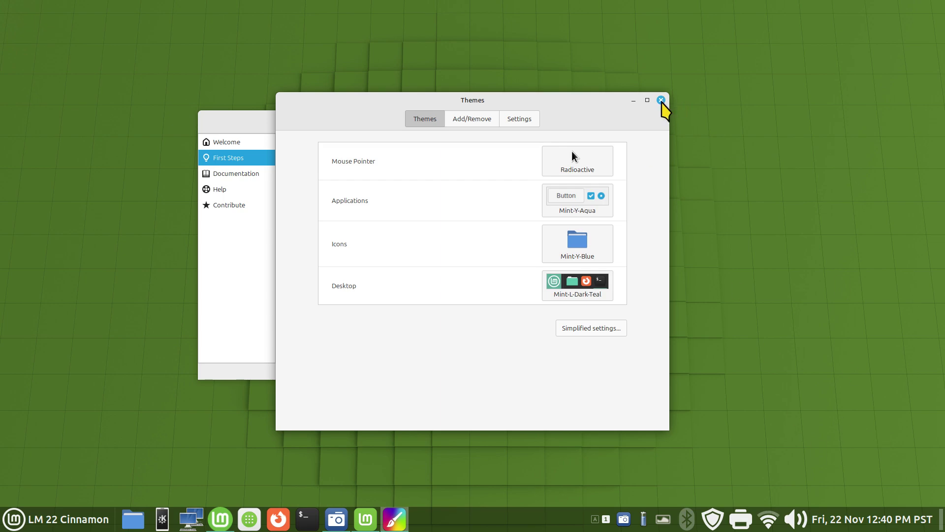
pyautogui.click(661, 100)
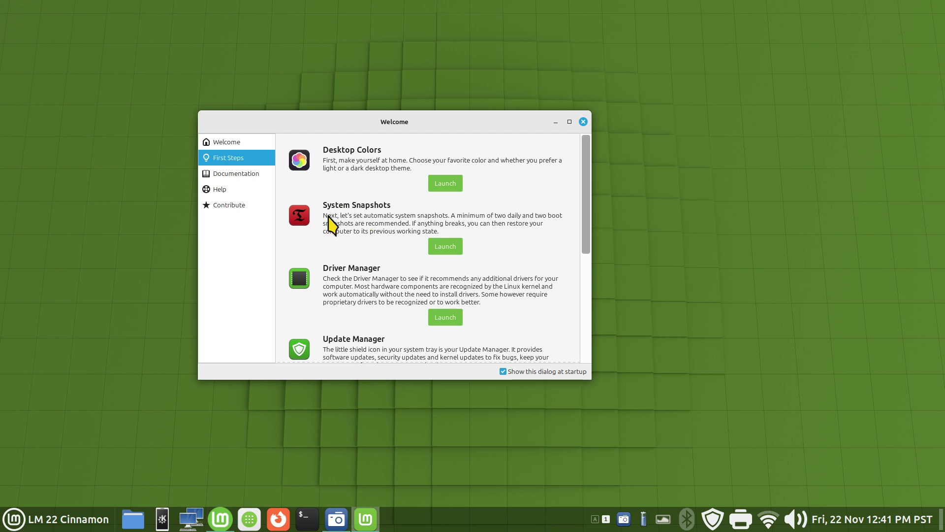
# Launch System Snapshots from First Steps and enter the account password to authorize Timeshift.
pyautogui.click(448, 249)
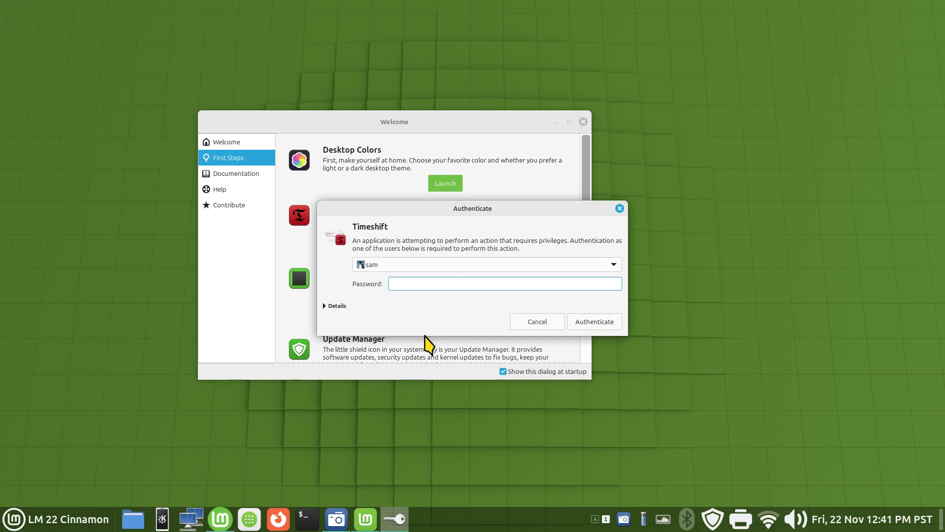
pyautogui.write('•••••')
pyautogui.press('Return')
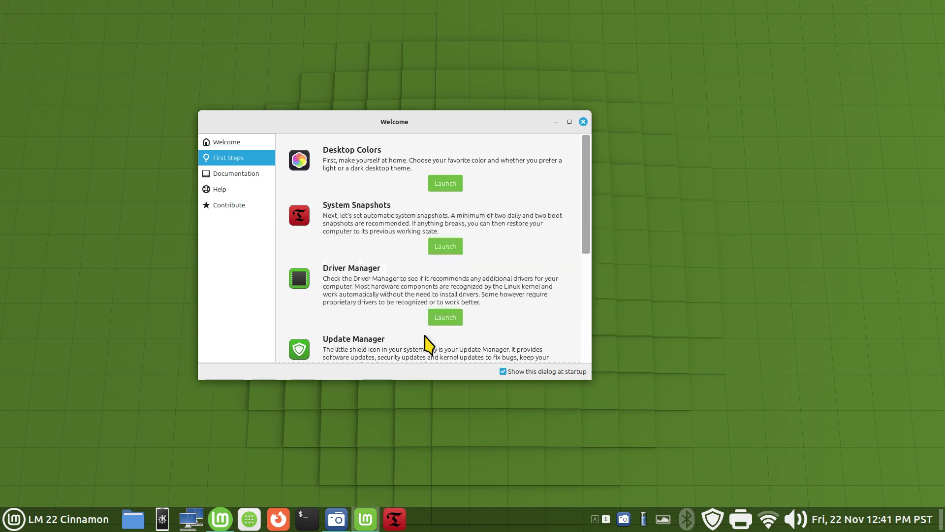
pyautogui.click(470, 138)
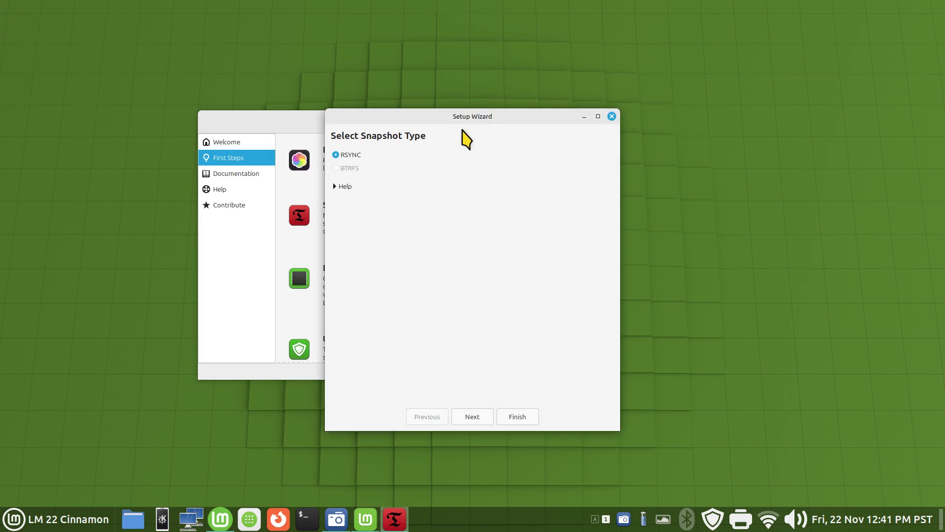
# Keep RSYNC as the snapshot type and sda2 as the snapshot location in the setup wizard.
pyautogui.moveTo(362, 120); pyautogui.dragTo(205, 114)
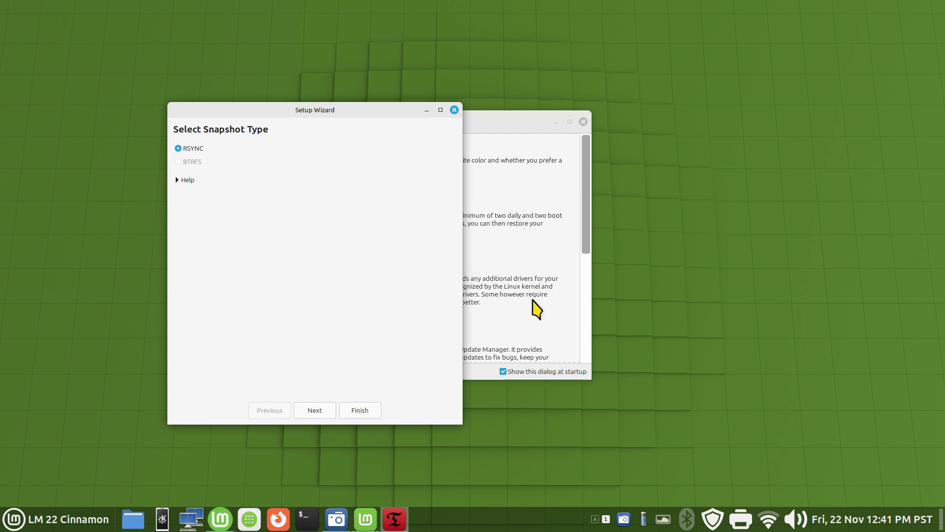
pyautogui.click(311, 412)
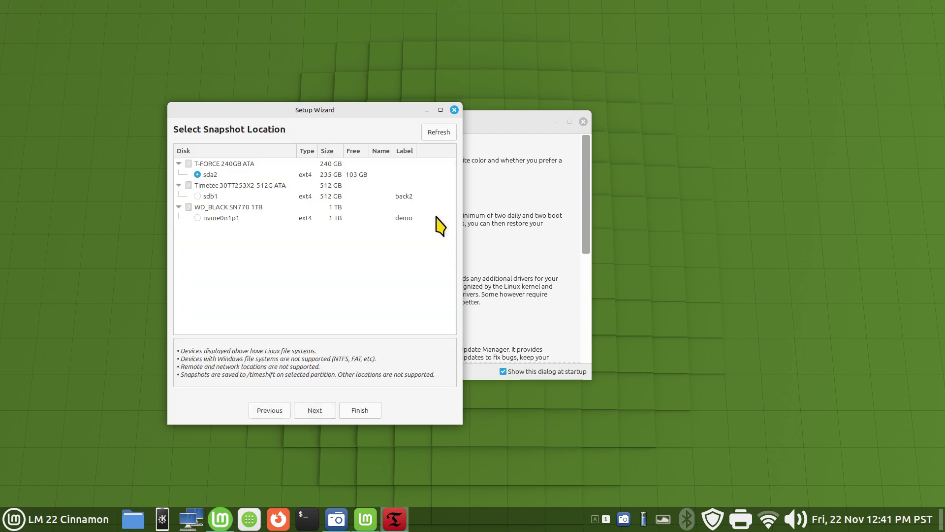
pyautogui.click(212, 164)
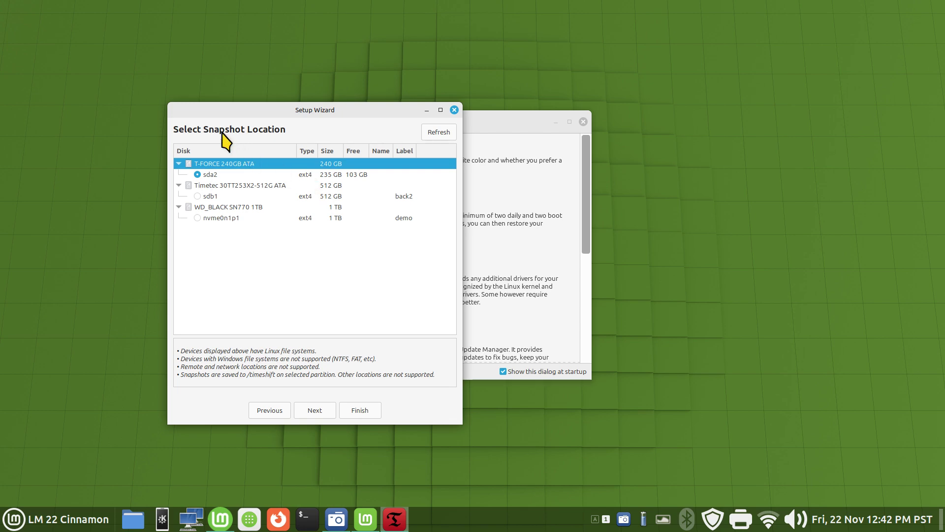
pyautogui.click(316, 410)
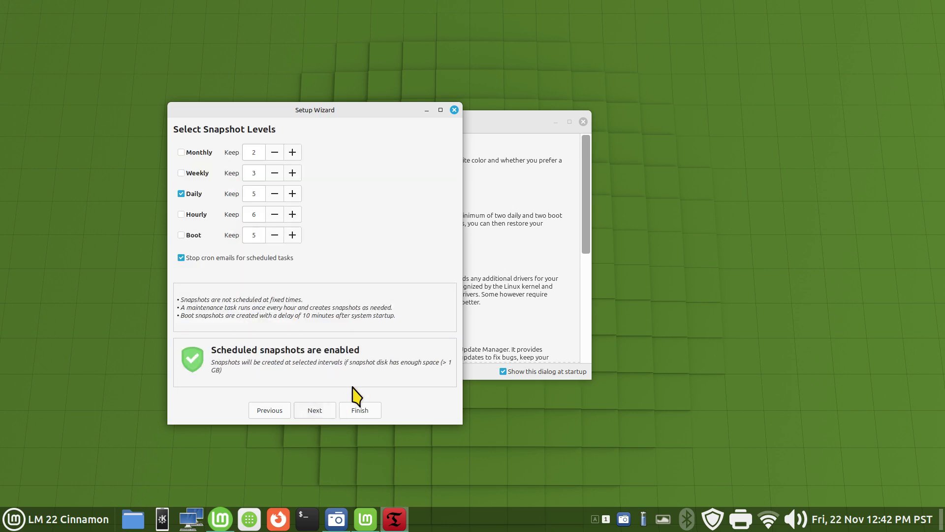
# Keep 5 daily snapshots, leave all user home directories excluded, and finish the snapshot setup wizard.
pyautogui.doubleClick(257, 195)
pyautogui.click(314, 412)
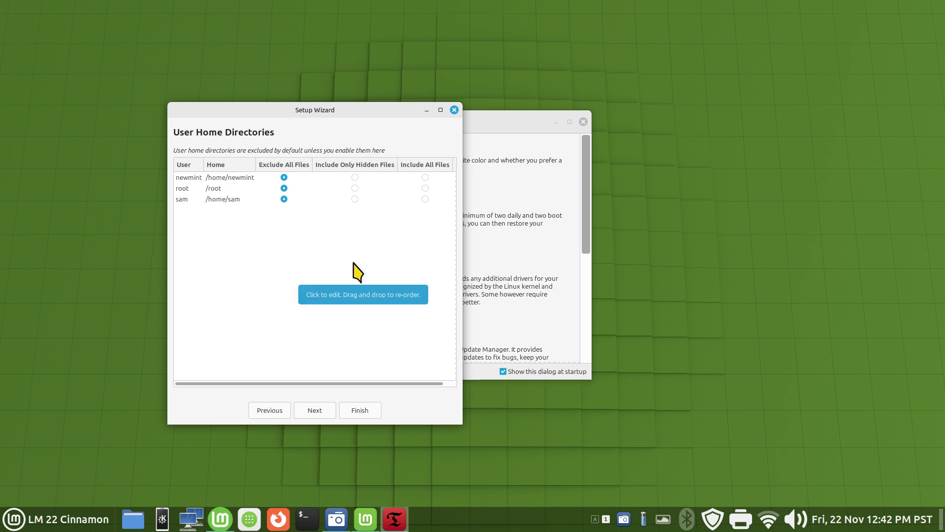
pyautogui.moveTo(344, 113); pyautogui.dragTo(357, 162)
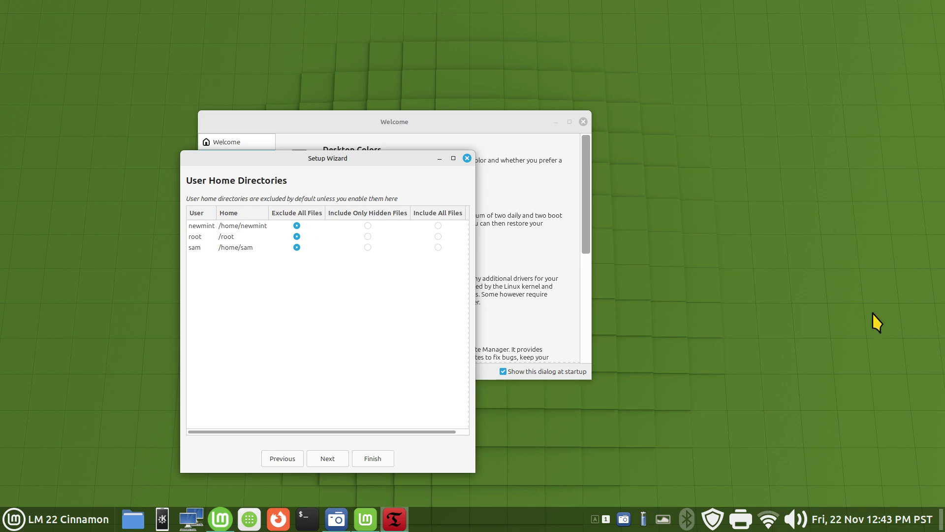
pyautogui.click(331, 458)
pyautogui.click(373, 459)
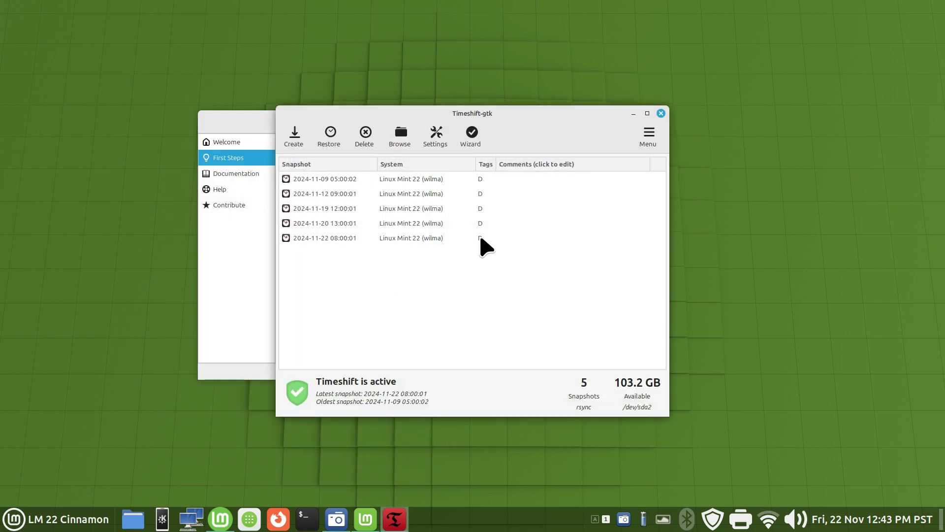
# Look through the daily snapshots listed in Timeshift, from the newest to the older ones, and close Timeshift.
pyautogui.moveTo(481, 239)
pyautogui.moveTo(564, 111); pyautogui.dragTo(478, 106)
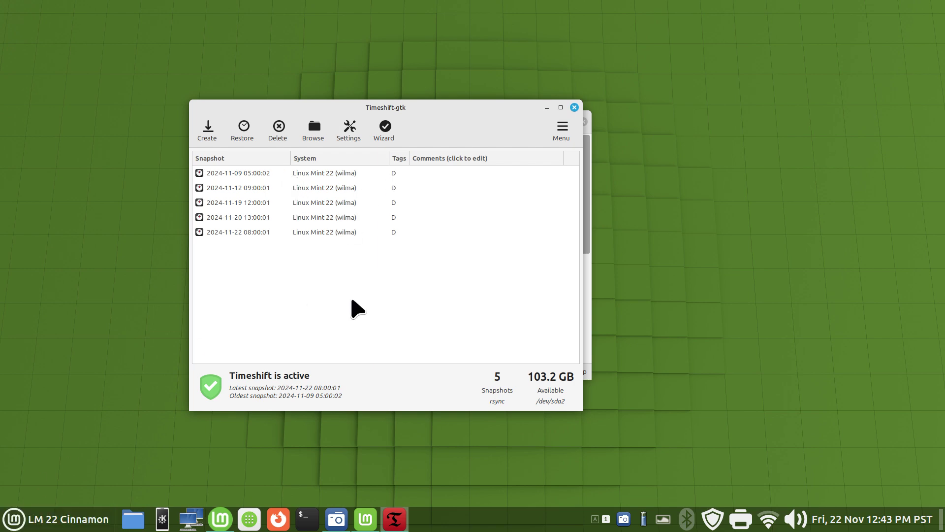
pyautogui.click(245, 232)
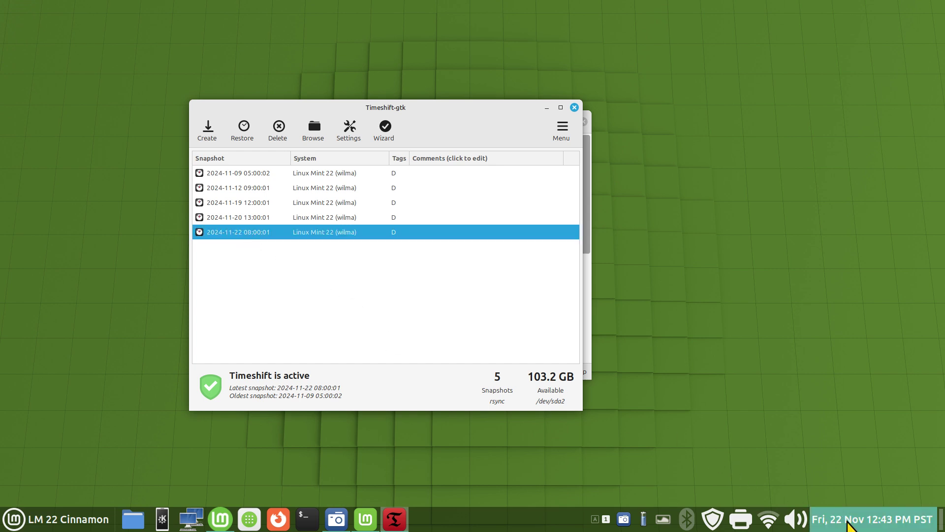
pyautogui.moveTo(242, 234)
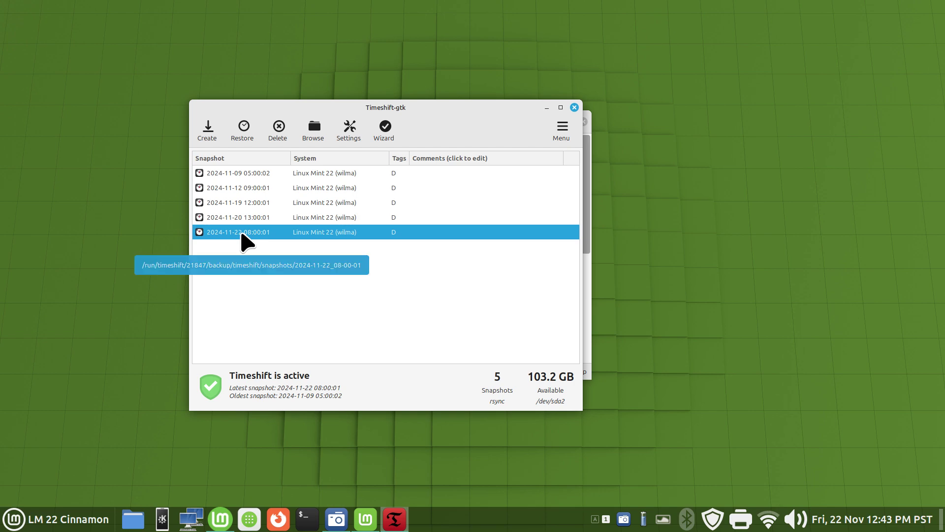
pyautogui.click(236, 174)
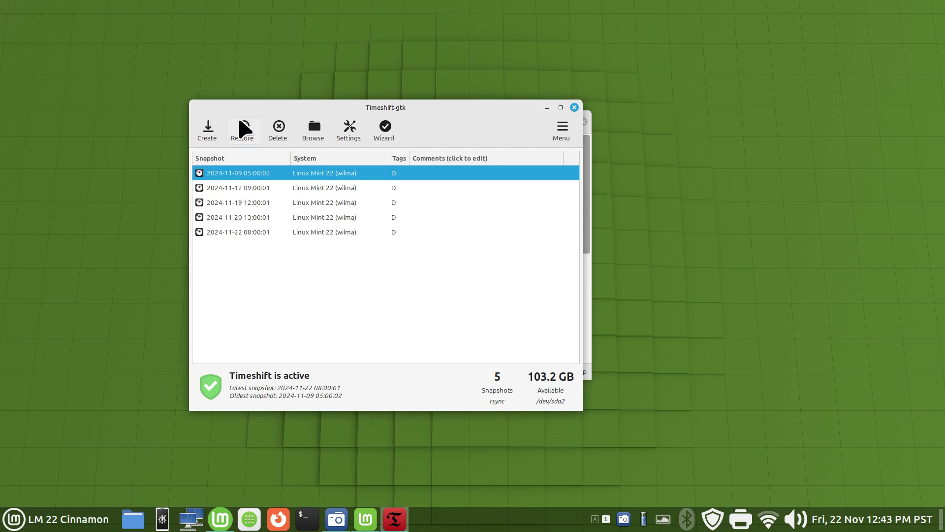
pyautogui.click(241, 188)
pyautogui.click(243, 207)
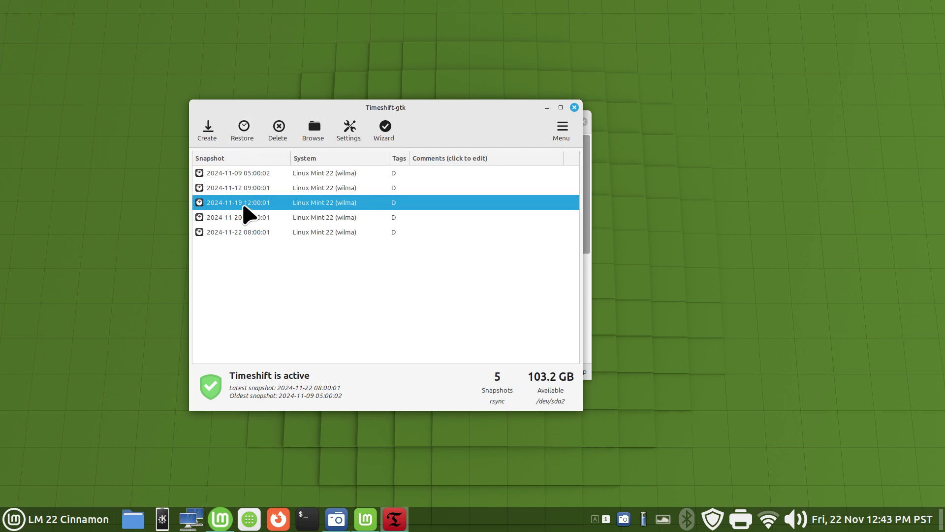
pyautogui.click(245, 218)
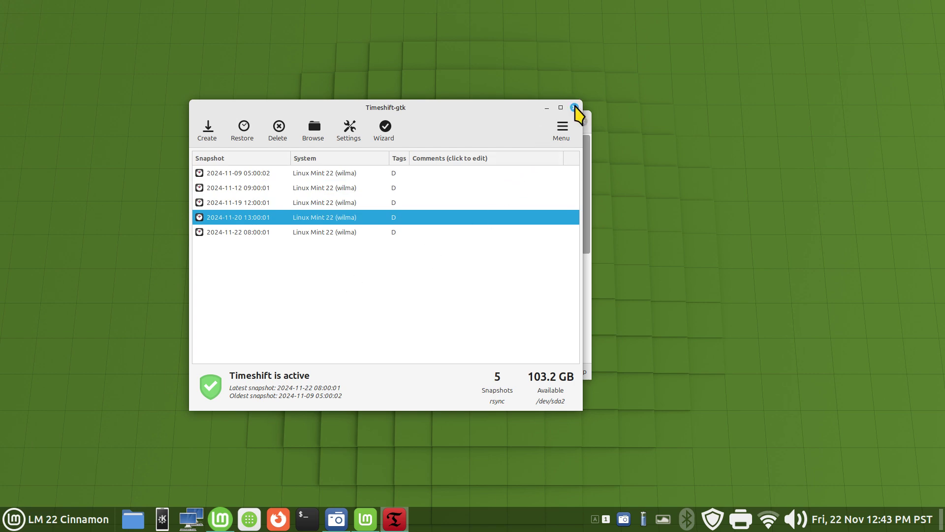
pyautogui.click(574, 108)
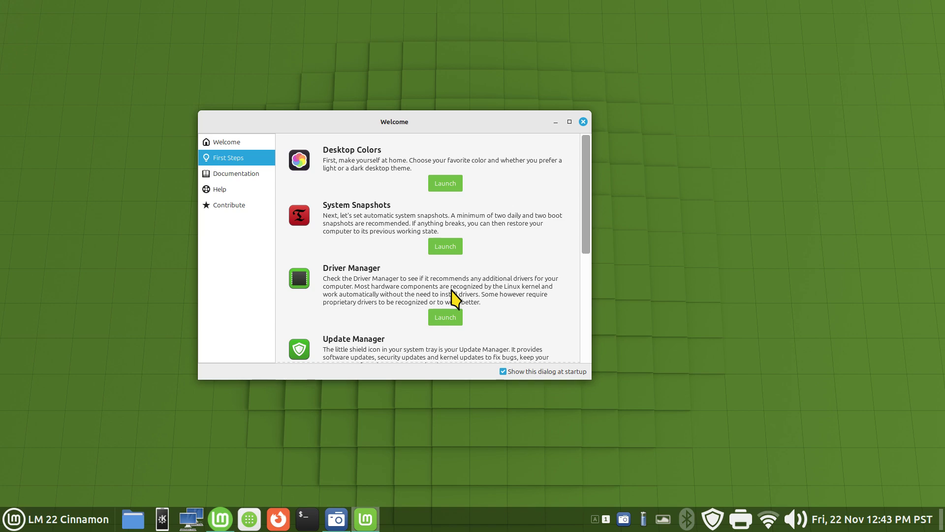
# Check Driver Manager for additional drivers, close it, and review the Hardware drivers page of the installation guide.
pyautogui.click(446, 318)
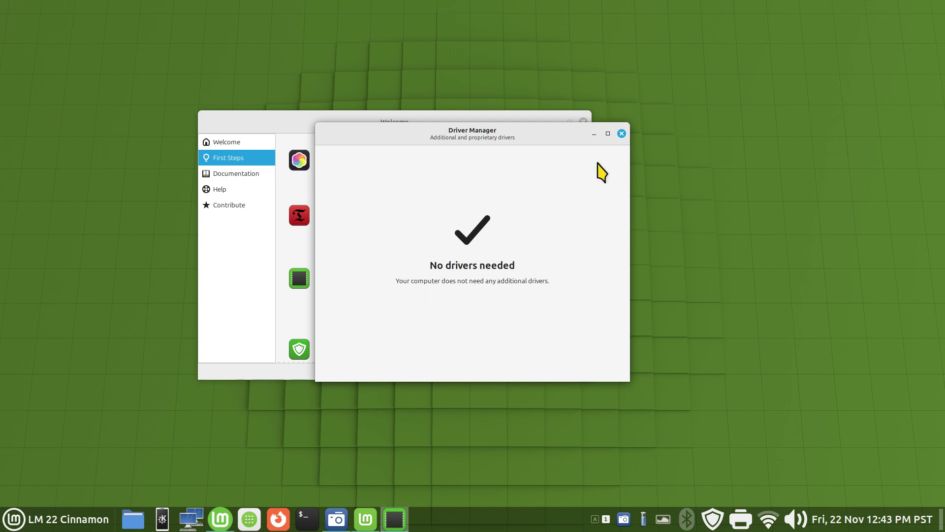
pyautogui.click(622, 133)
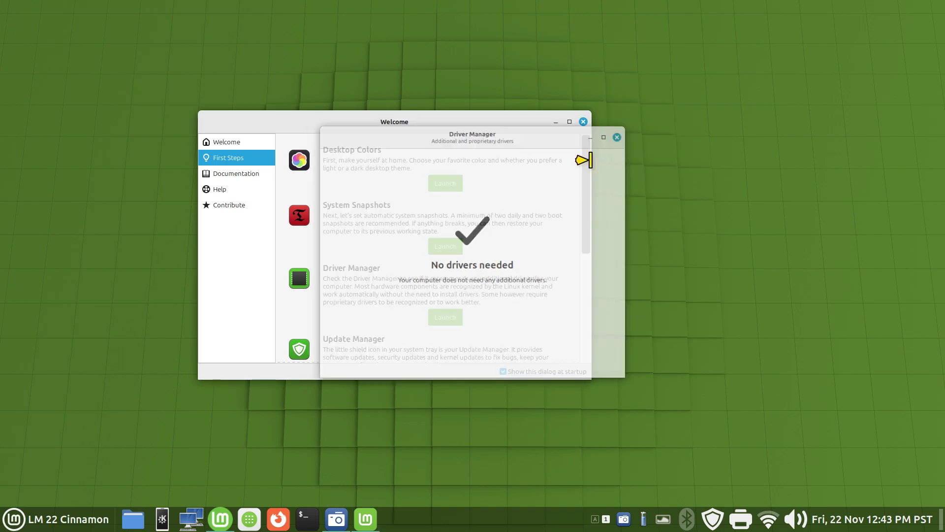
pyautogui.click(190, 518)
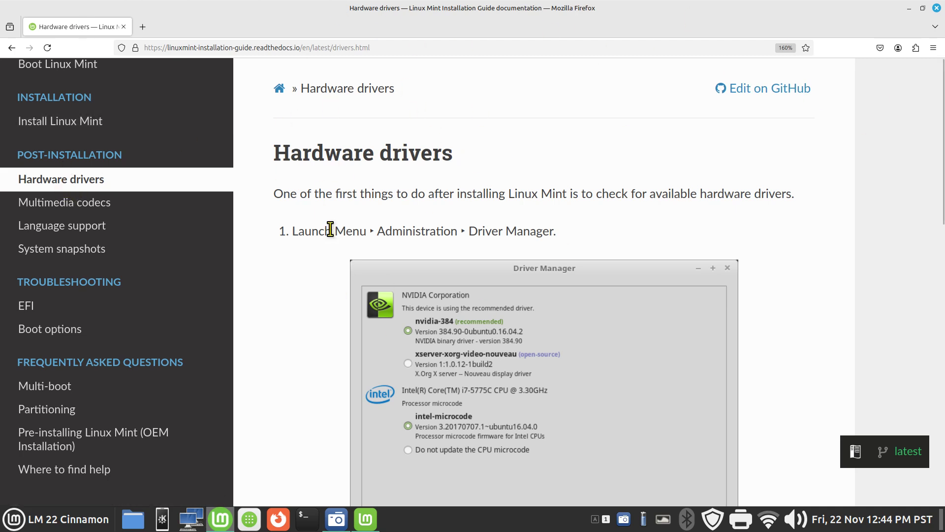
pyautogui.click(922, 8)
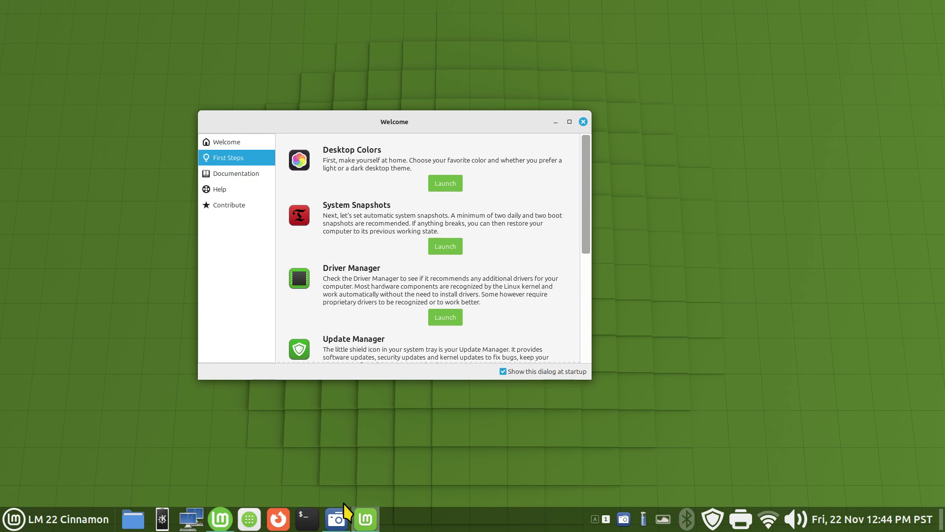
pyautogui.click(223, 518)
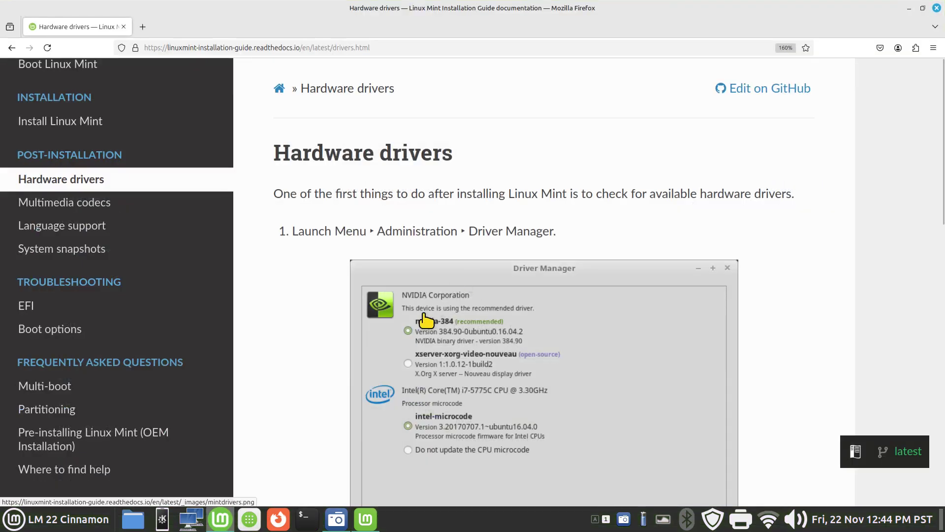
pyautogui.scroll(-4, 537, 234)
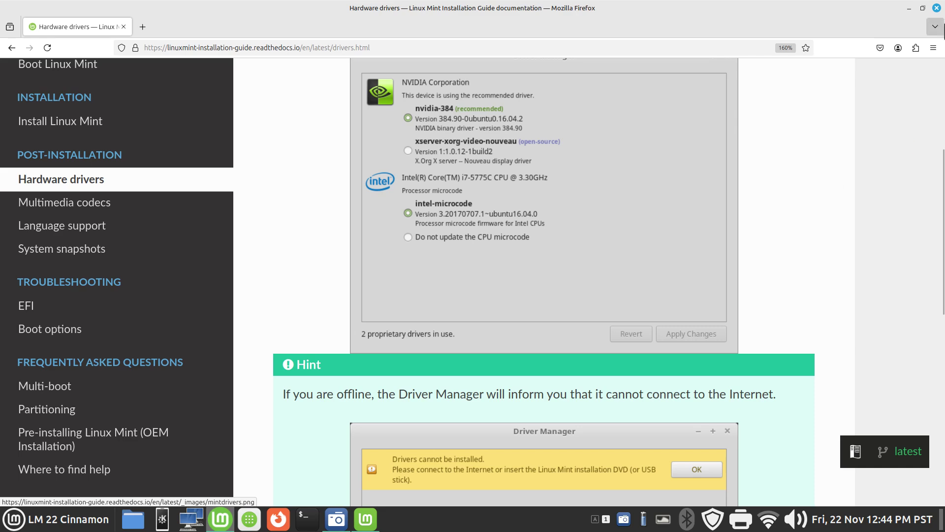
pyautogui.click(909, 8)
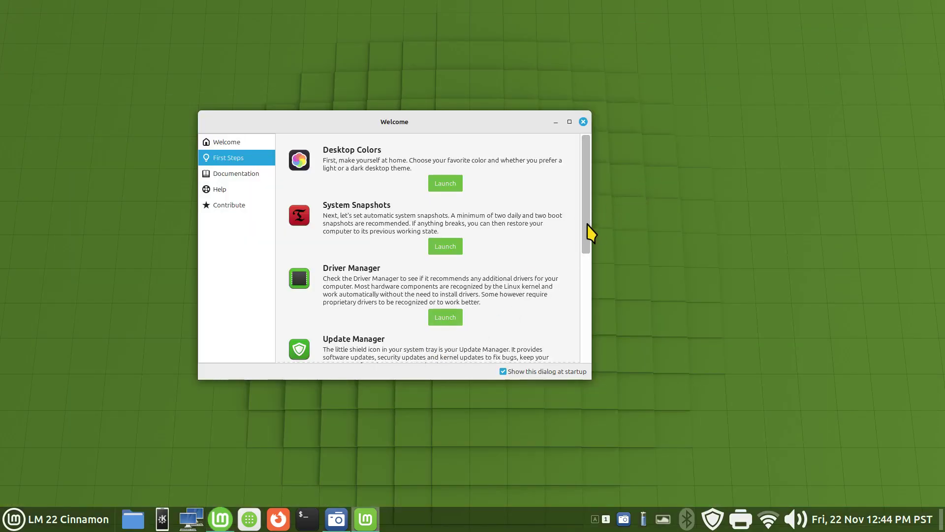
# View the Update Manager entry in First Steps and the options offered by its system tray shield, and dismiss them.
pyautogui.scroll(-5, 589, 236)
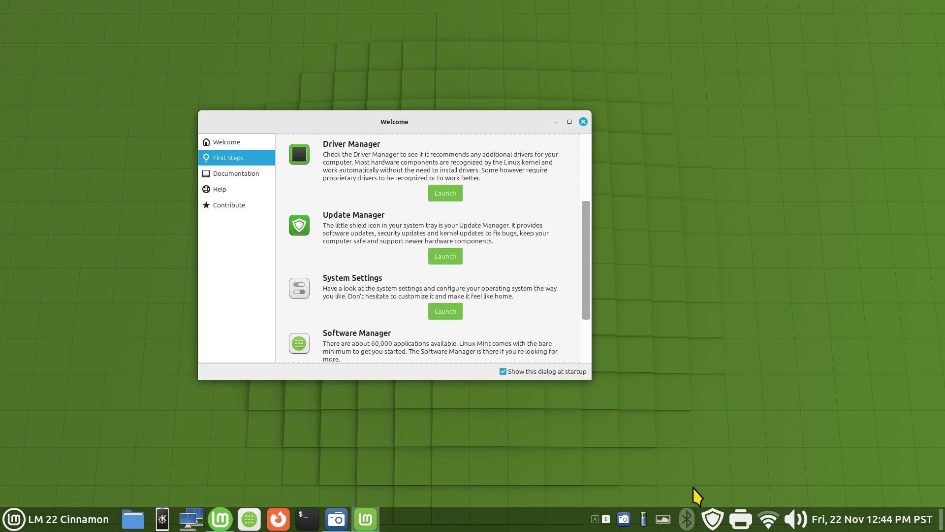
pyautogui.rightClick(711, 522)
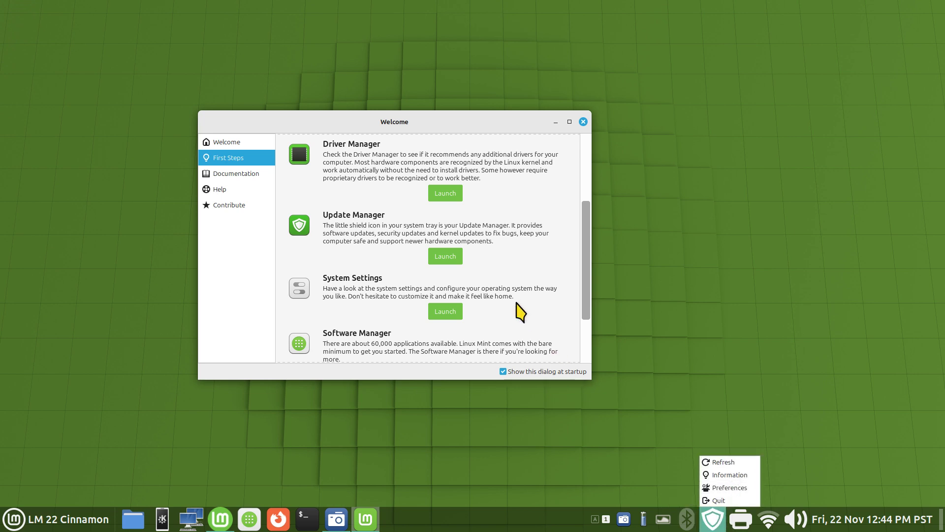
pyautogui.click(521, 261)
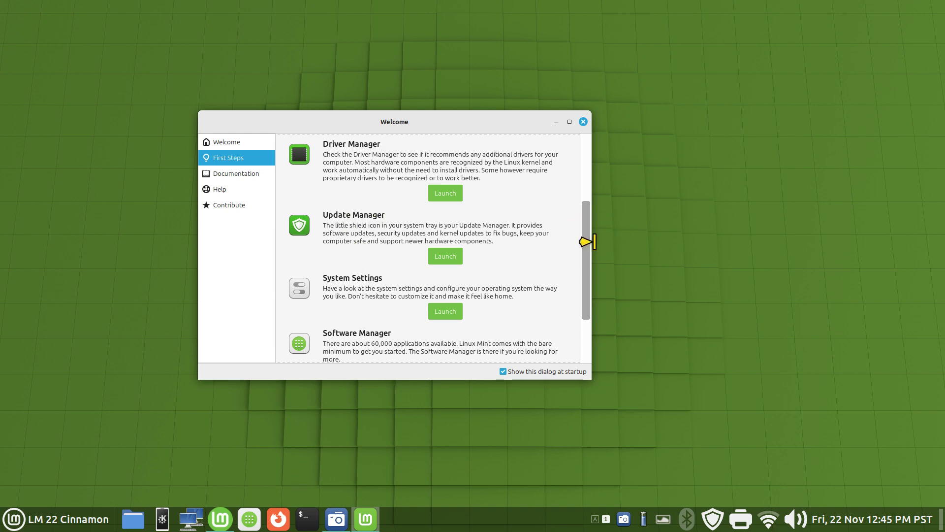
# Launch System Settings from First Steps, look over its categories, and close it.
pyautogui.moveTo(586, 263); pyautogui.dragTo(590, 297)
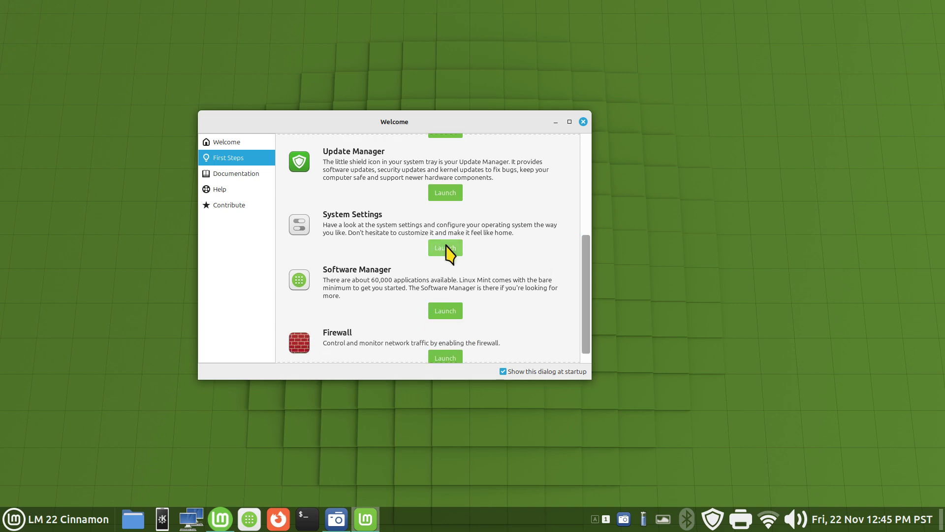
pyautogui.click(440, 246)
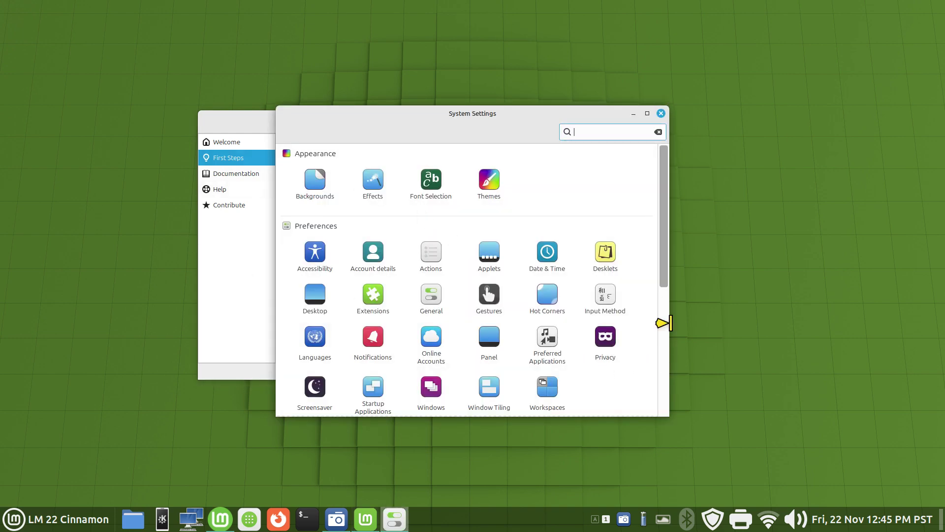
pyautogui.click(661, 113)
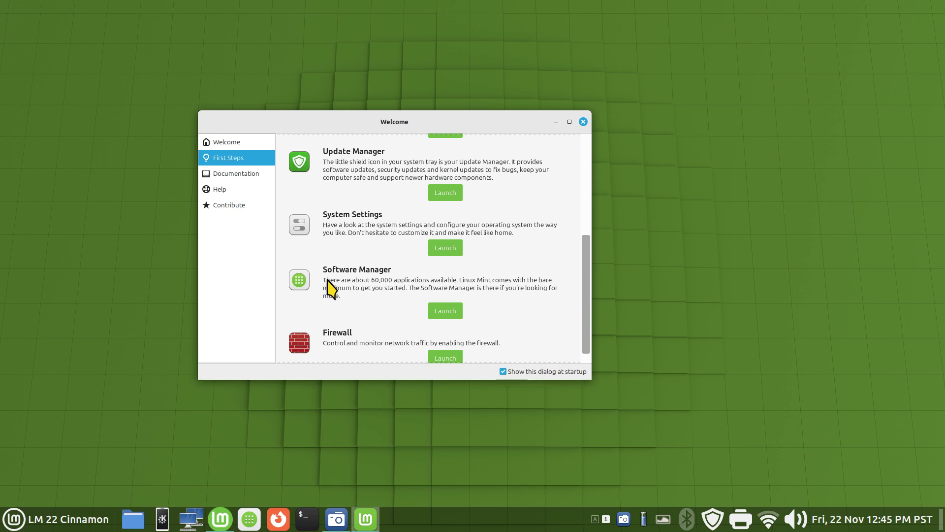
# Launch Software Manager from First Steps, view the featured FreeTube app's details, and return to the overview.
pyautogui.click(451, 310)
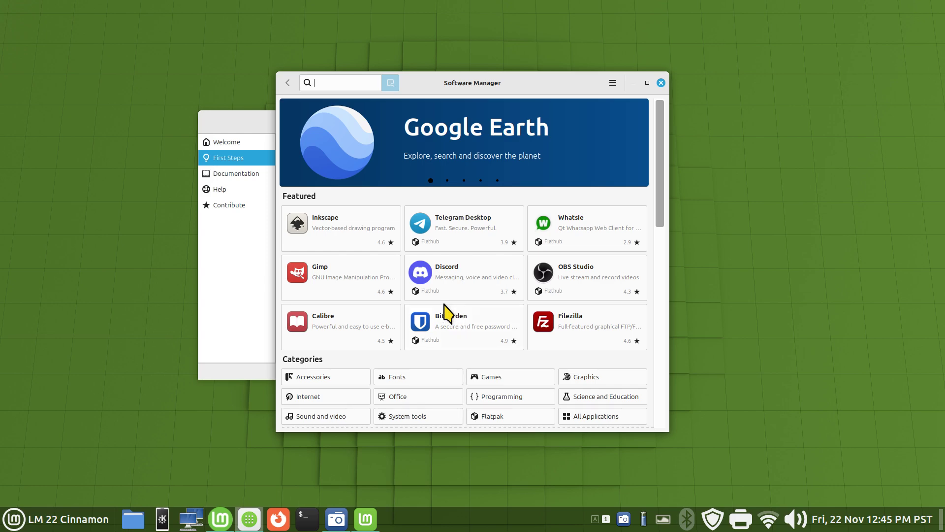
pyautogui.click(459, 239)
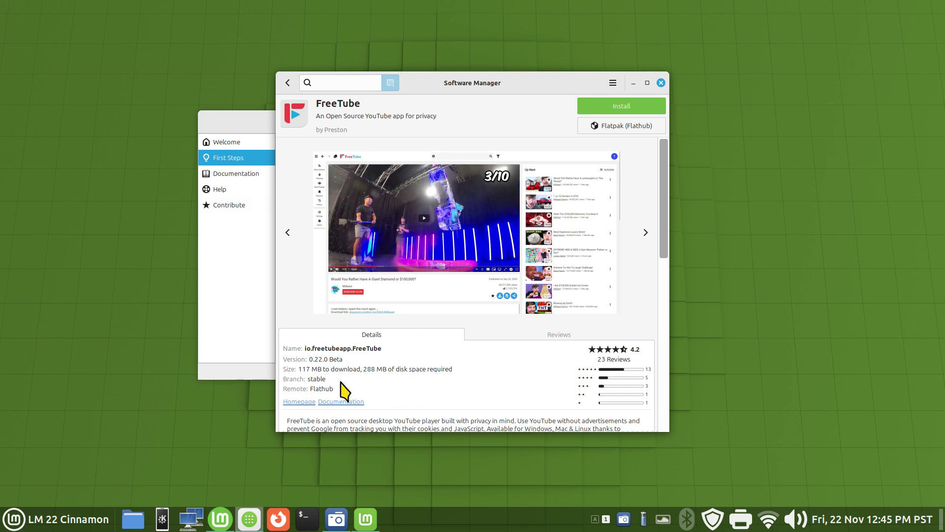
pyautogui.click(288, 83)
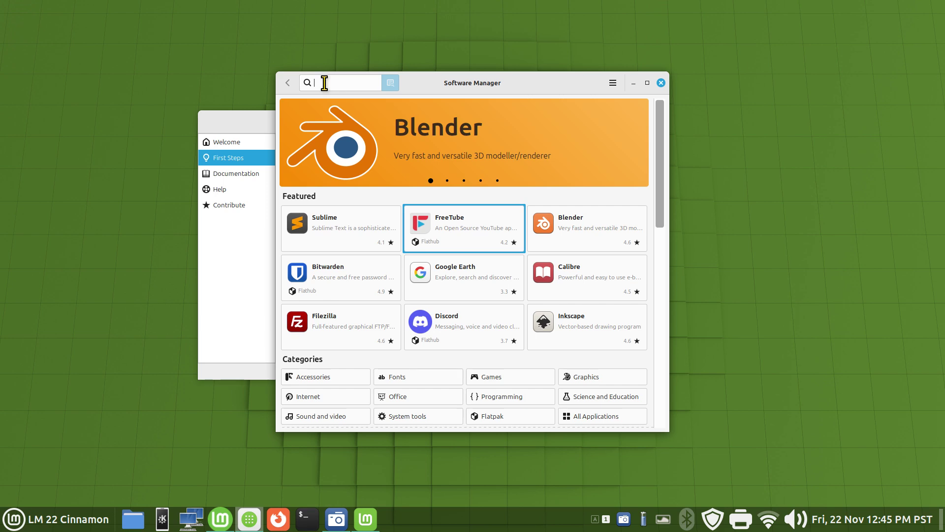
# Search for gimp, compare its System Package and Flatpak (Flathub) versions, and close Software Manager.
pyautogui.write('gimp')
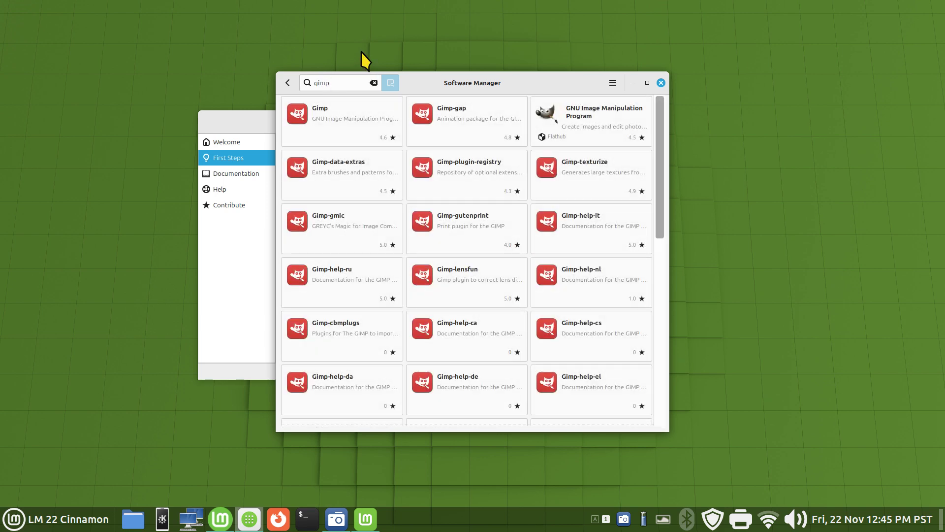
pyautogui.click(355, 134)
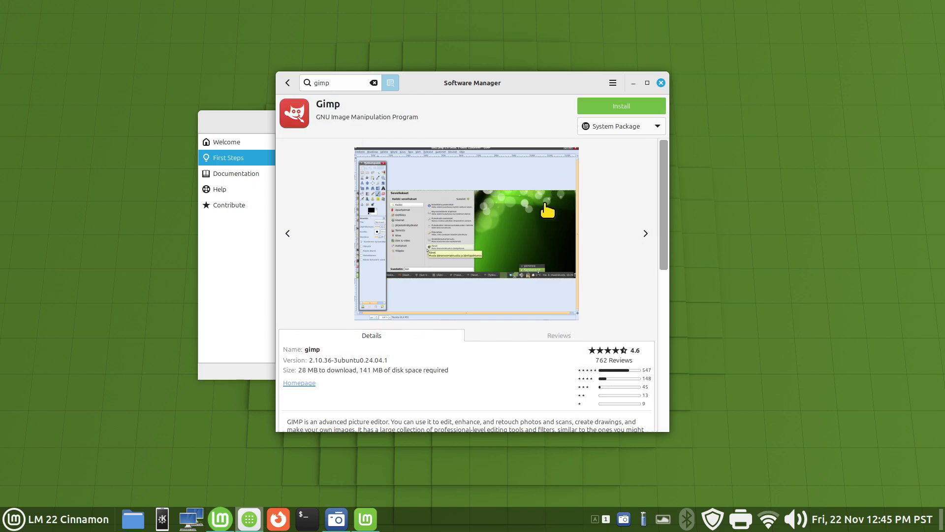
pyautogui.click(640, 127)
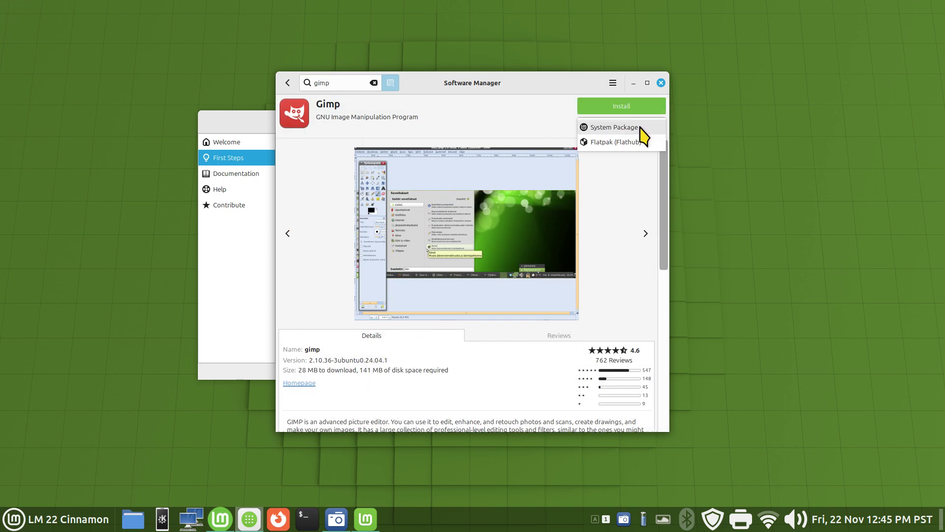
pyautogui.click(634, 143)
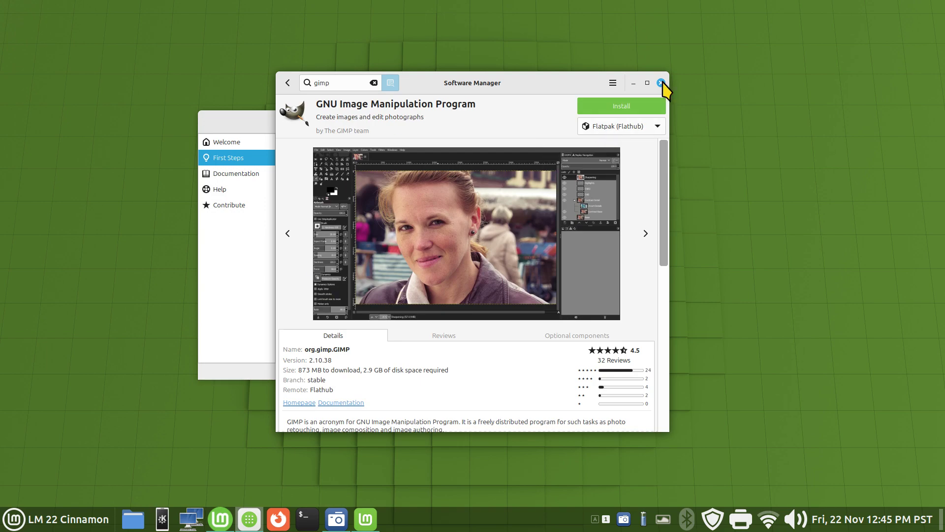
pyautogui.click(661, 83)
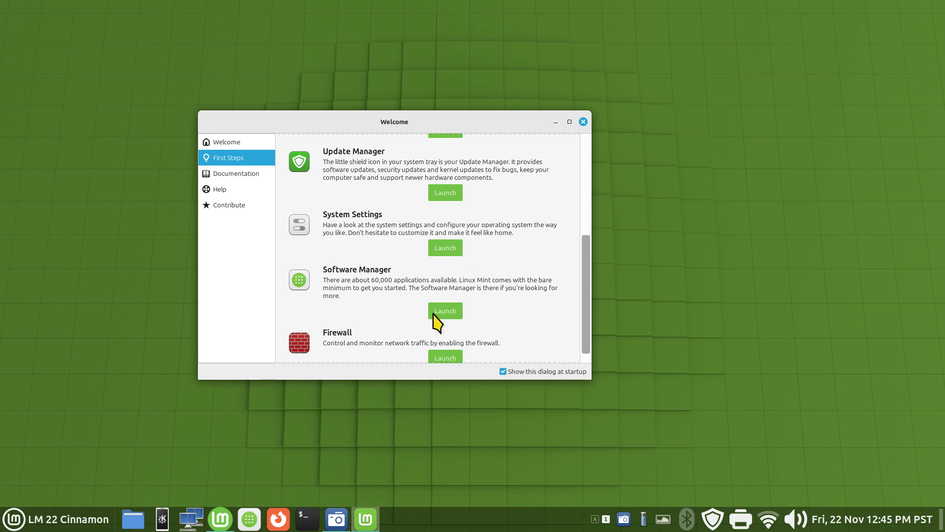
# Launch Synaptic Package Manager and enter the account password to authorize it.
pyautogui.click(81, 526)
pyautogui.write('sy')
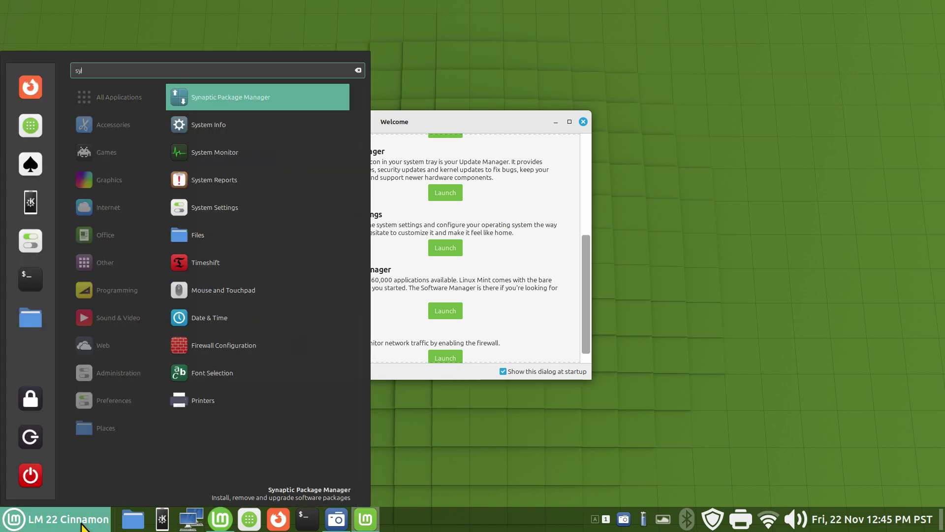
pyautogui.click(201, 98)
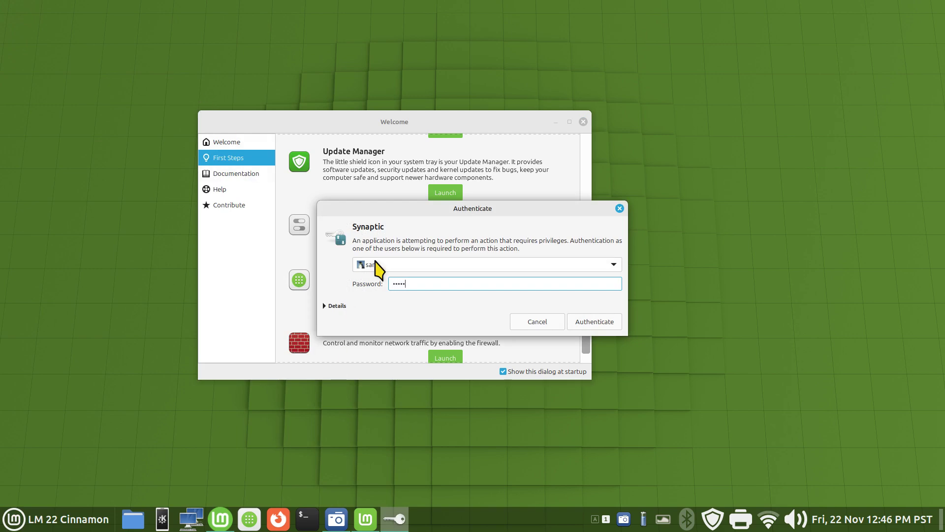
pyautogui.press('Return')
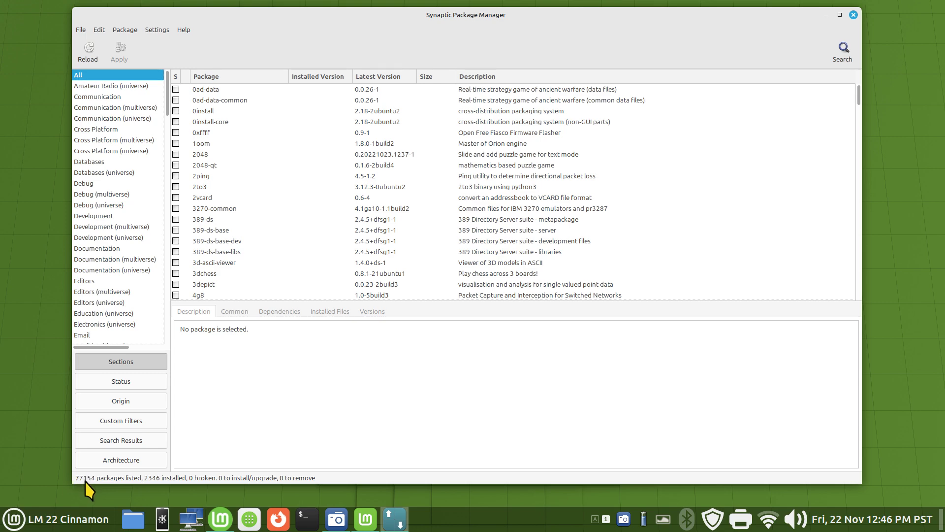
# Open Synaptic's repository settings, look over the official repositories in Software Sources, and close them.
pyautogui.click(157, 30)
pyautogui.click(210, 77)
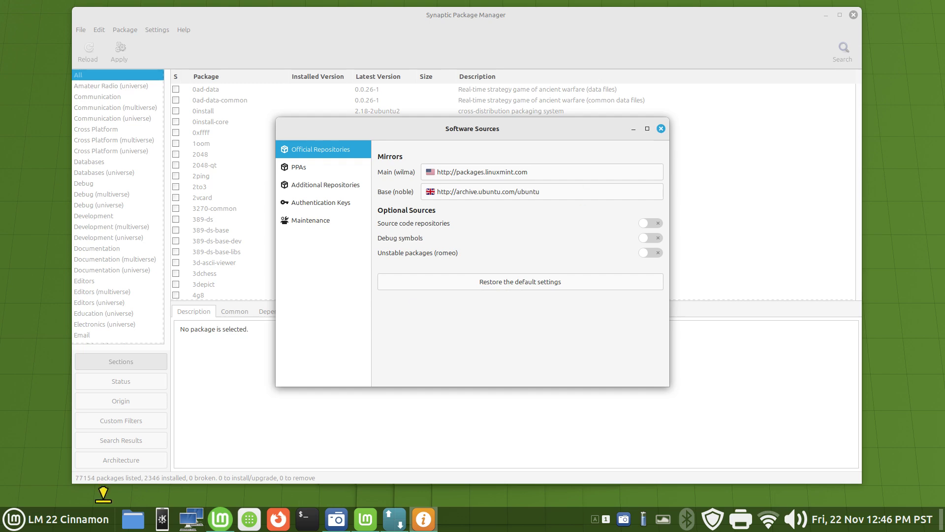
pyautogui.click(661, 128)
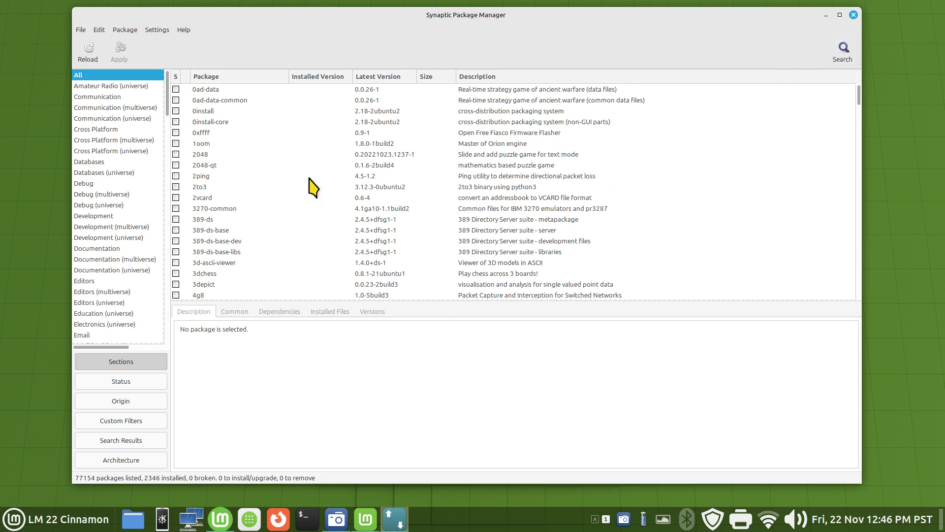
# Filter the packages by installed status and view the files installed by the aptitude package.
pyautogui.click(112, 387)
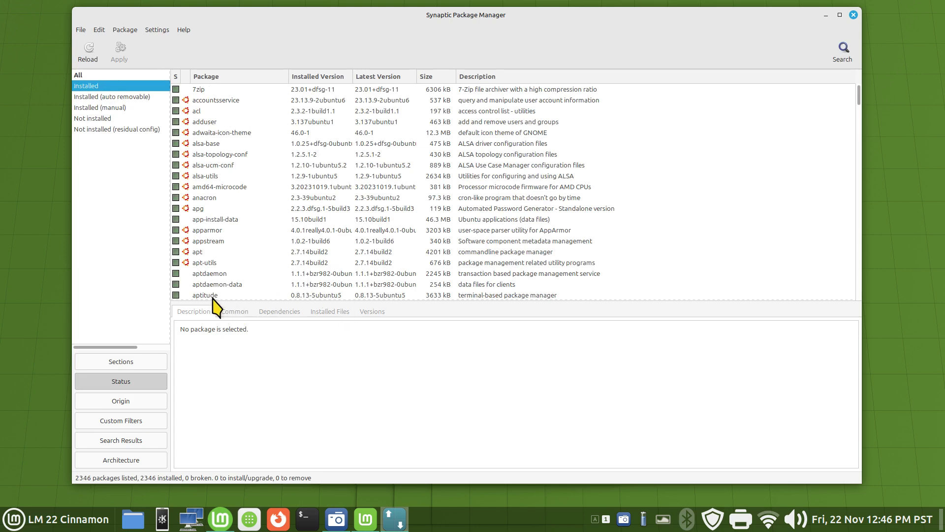
pyautogui.click(213, 295)
pyautogui.click(323, 312)
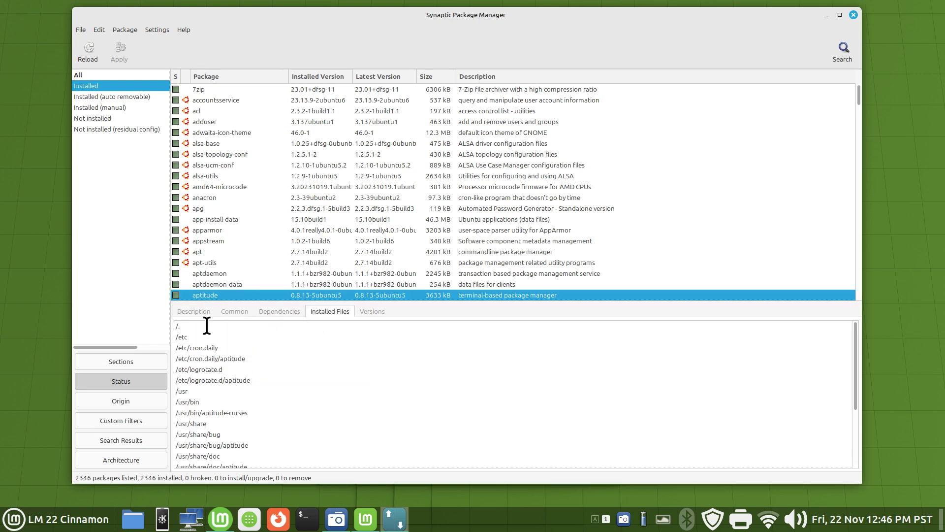
# Close Synaptic Package Manager and bring the Firewall entry of the Welcome window's First Steps into view.
pyautogui.click(854, 16)
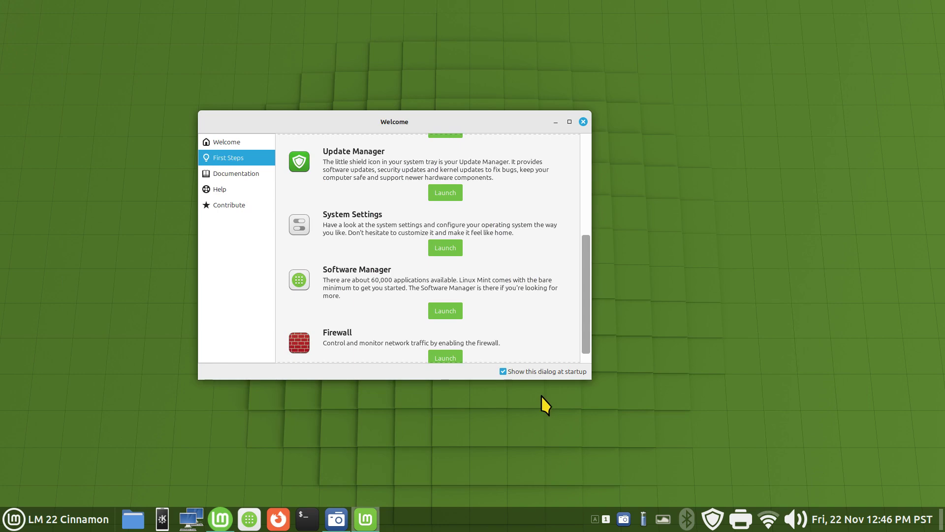
pyautogui.scroll(-1, 586, 309)
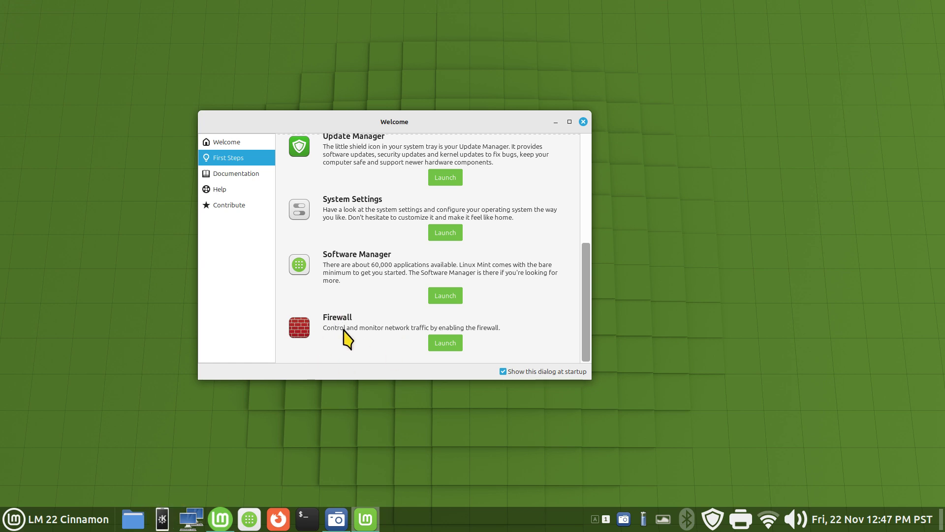
# Search the application menu for "war" to locate Warpinator, dismiss the menu, and close the Welcome window.
pyautogui.click(14, 528)
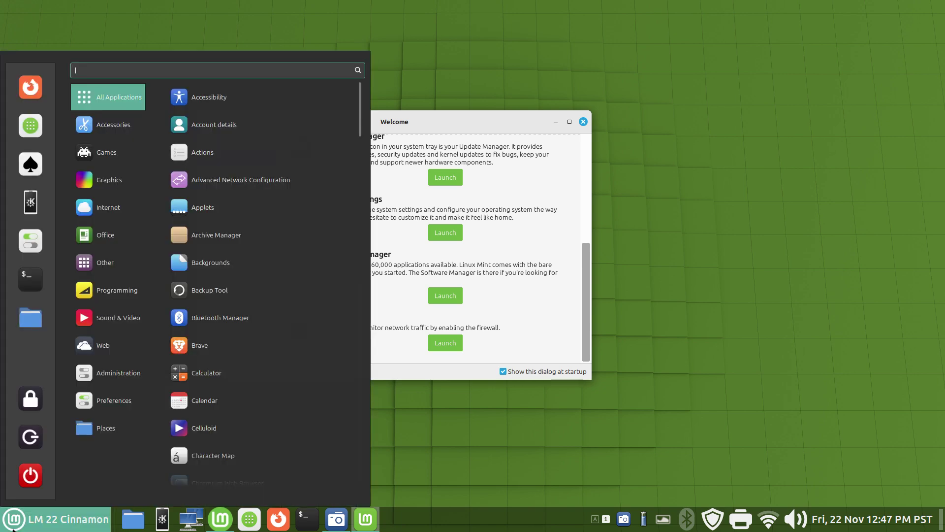
pyautogui.write('war')
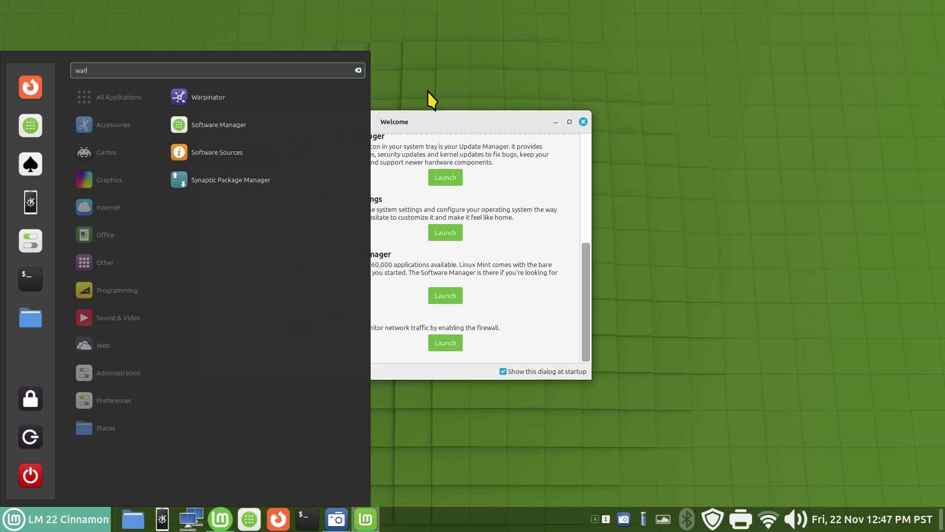
pyautogui.click(470, 86)
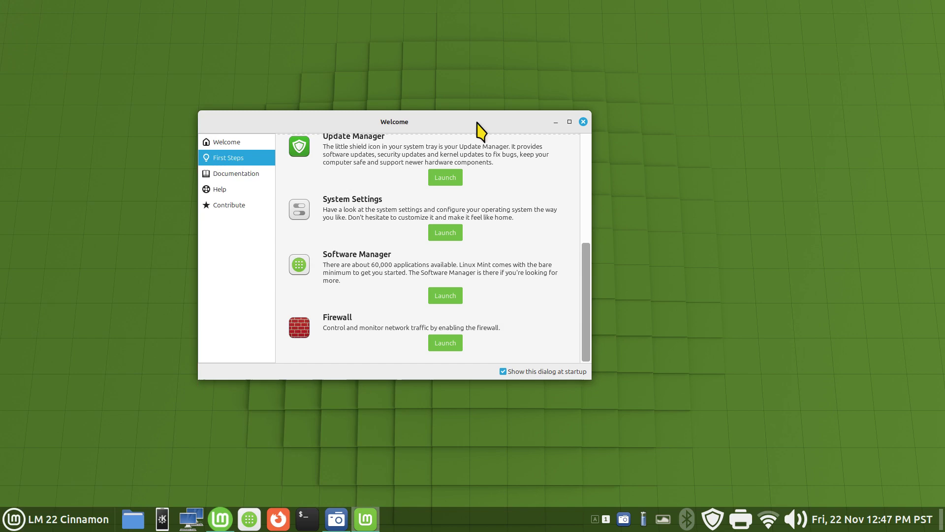
pyautogui.click(584, 122)
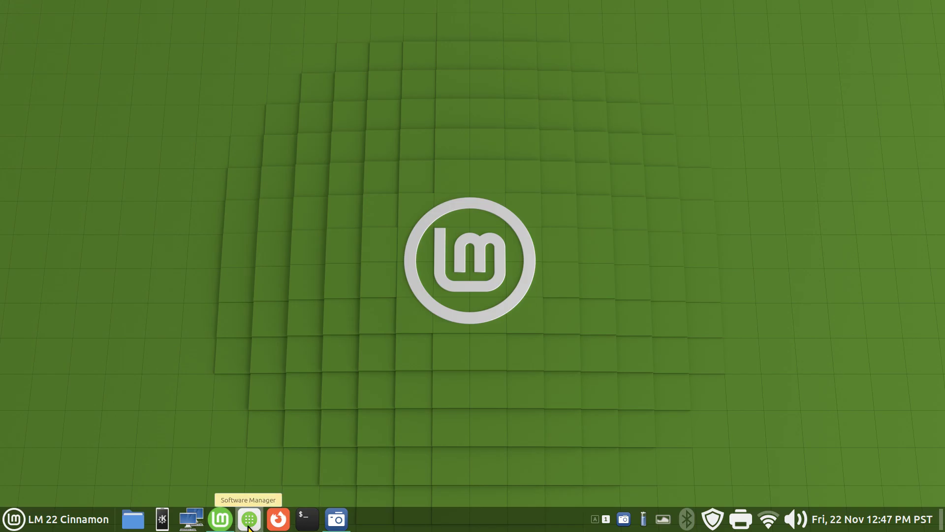
# Switch to the installation guide in Firefox, advance from Hardware drivers to Multimedia codecs, and read that page to its end.
pyautogui.click(272, 521)
pyautogui.scroll(-8, 520, 238)
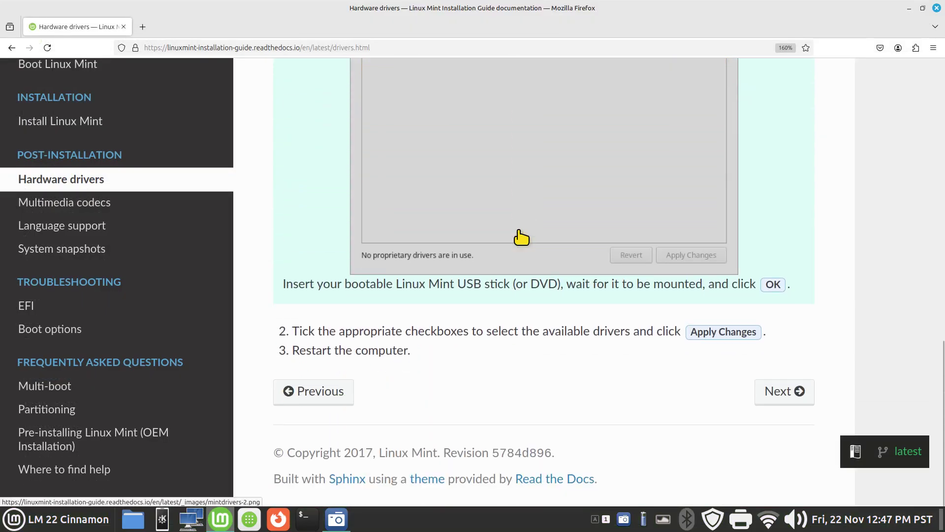
pyautogui.click(777, 398)
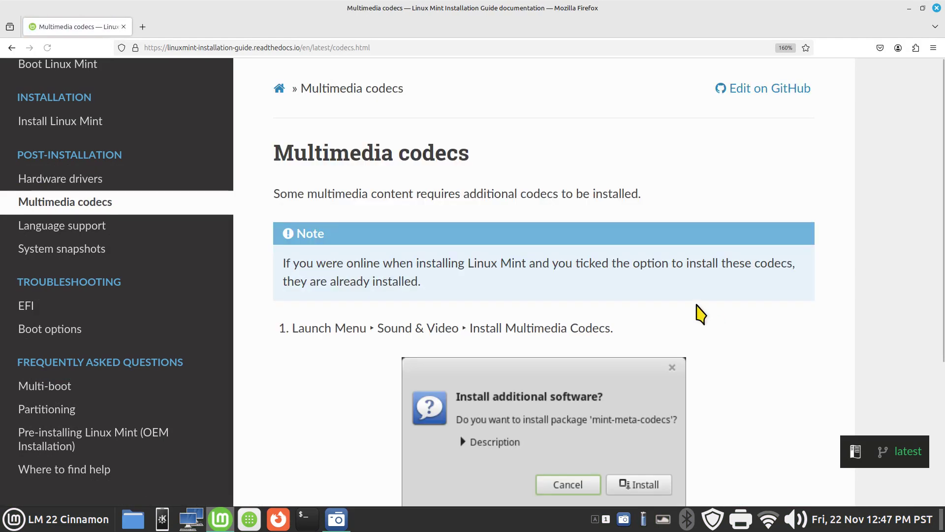
pyautogui.scroll(-5, 699, 314)
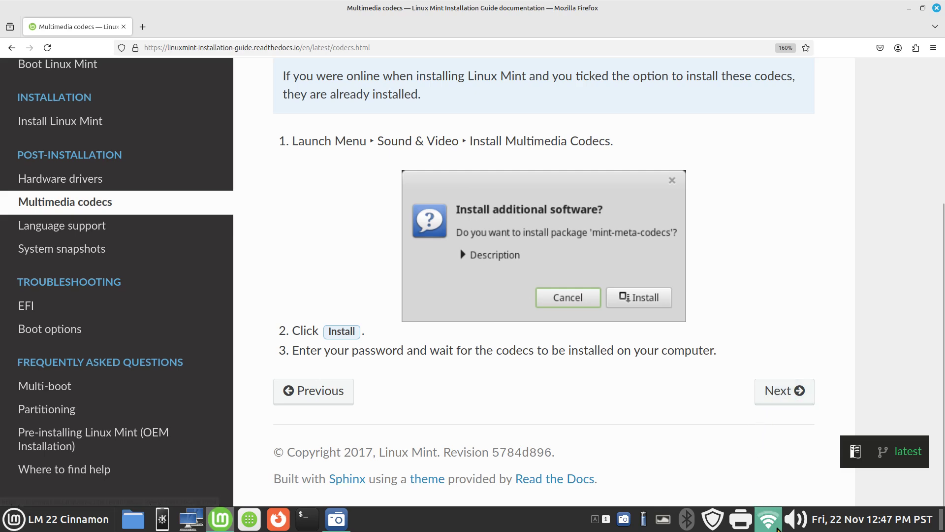
# Open the guide's Language support page and read through its steps for installing language packs.
pyautogui.click(779, 391)
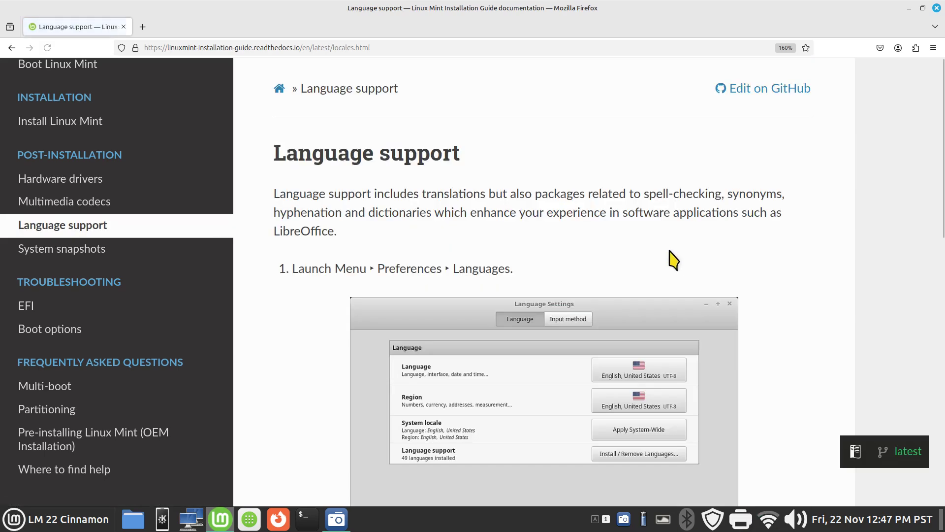
pyautogui.scroll(-3, 673, 260)
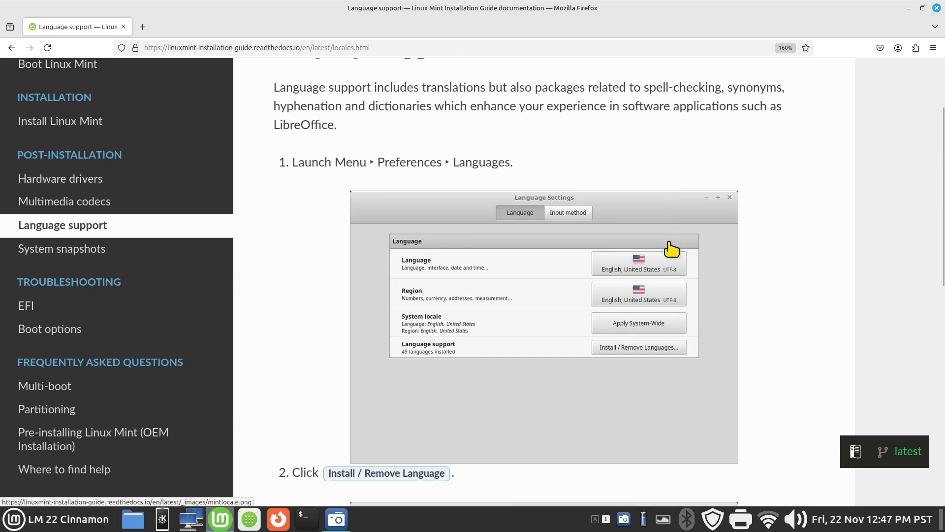
pyautogui.scroll(-10, 672, 250)
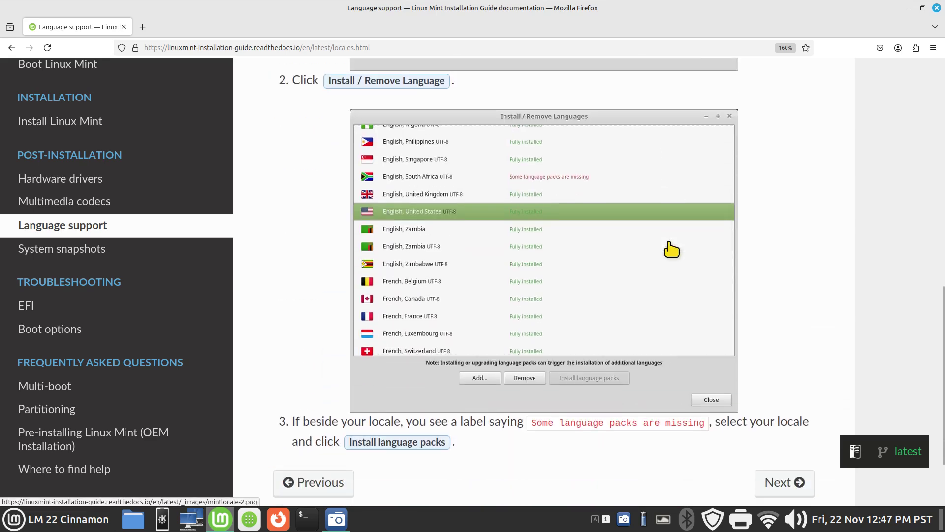
pyautogui.scroll(-3, 671, 250)
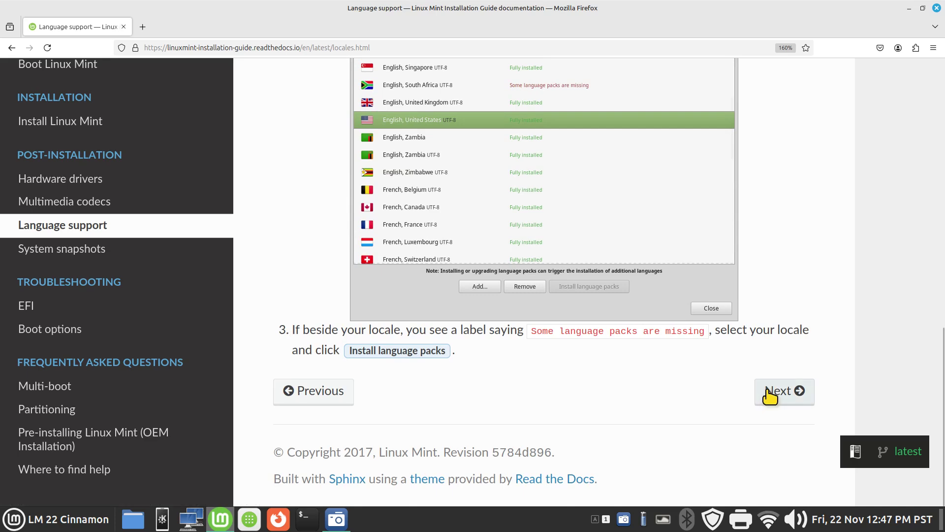
# Open the guide's System snapshots page and locate Timeshift in the application menu by searching "ti", without launching it.
pyautogui.click(770, 392)
pyautogui.scroll(-3, 701, 321)
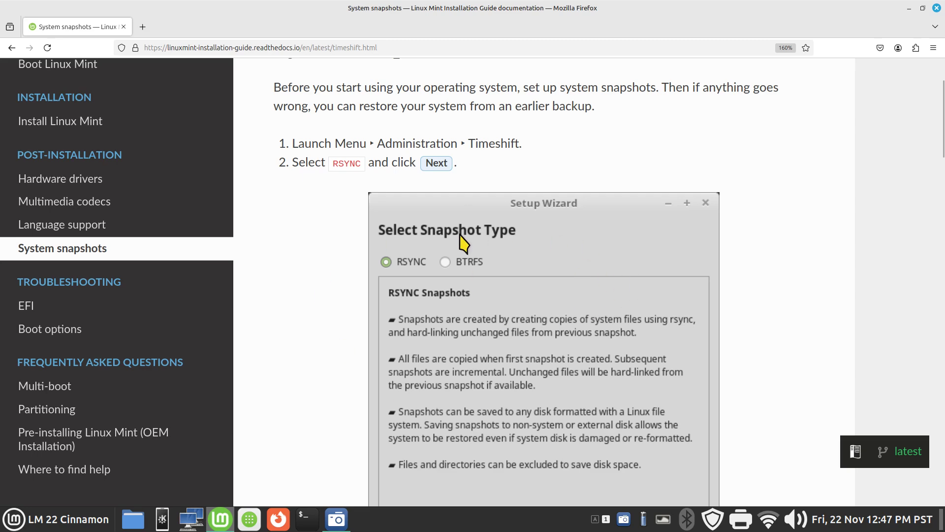
pyautogui.click(18, 523)
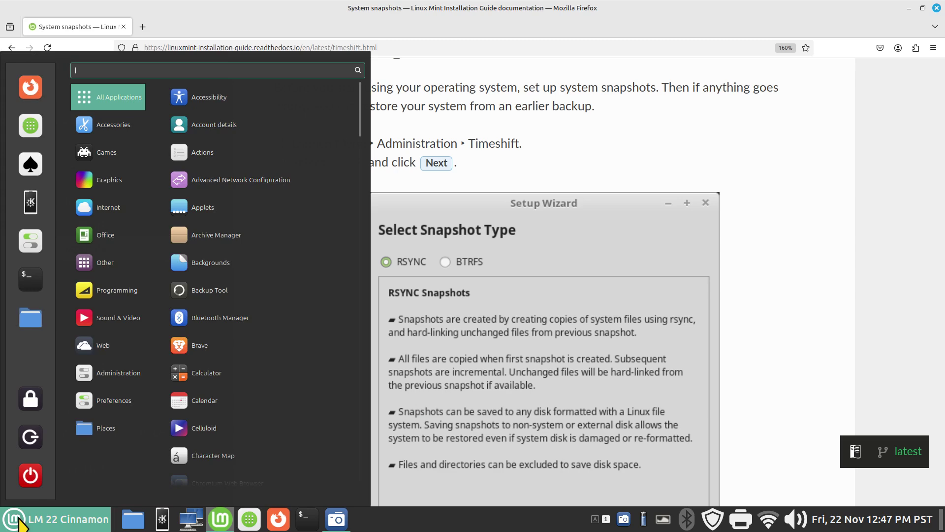
pyautogui.write('ti')
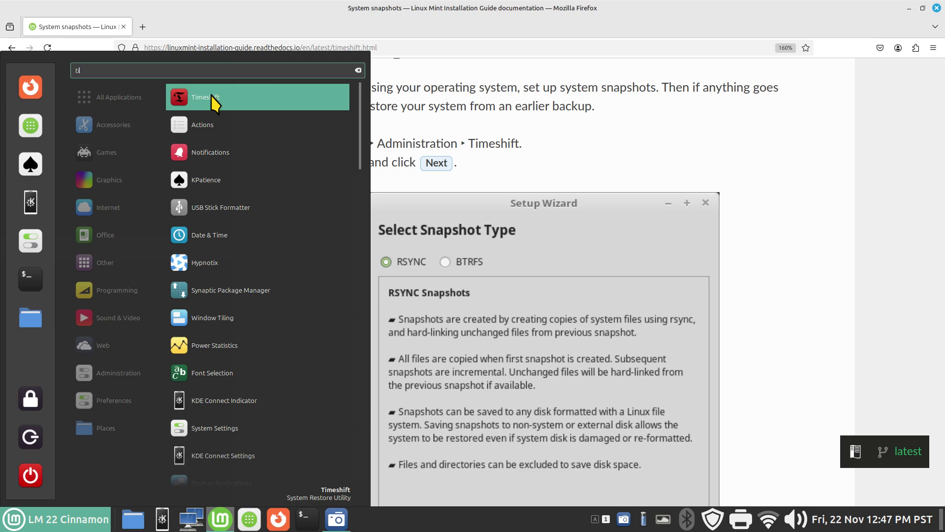
pyautogui.click(781, 156)
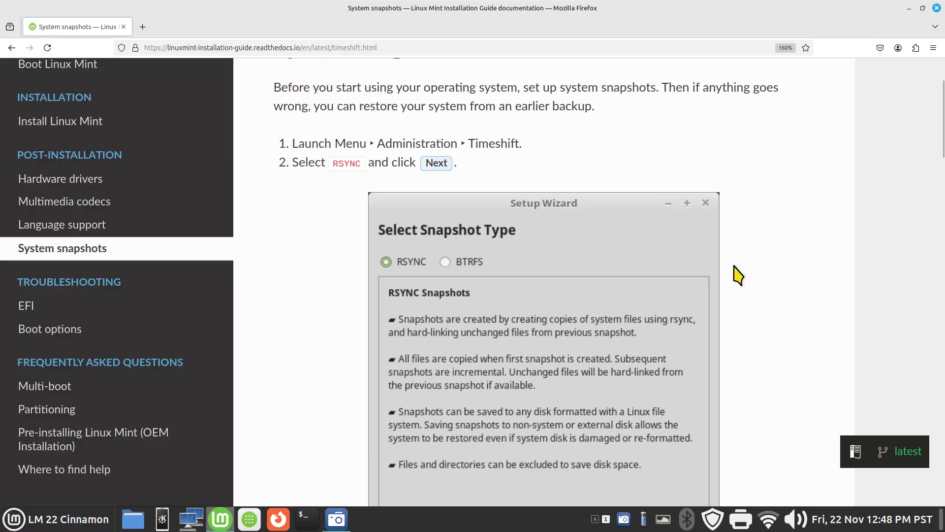
# Read the remaining System snapshots instructions, from the snapshot type and location to the schedule and Timeshift's main window.
pyautogui.scroll(-1, 535, 309)
pyautogui.scroll(-6, 541, 312)
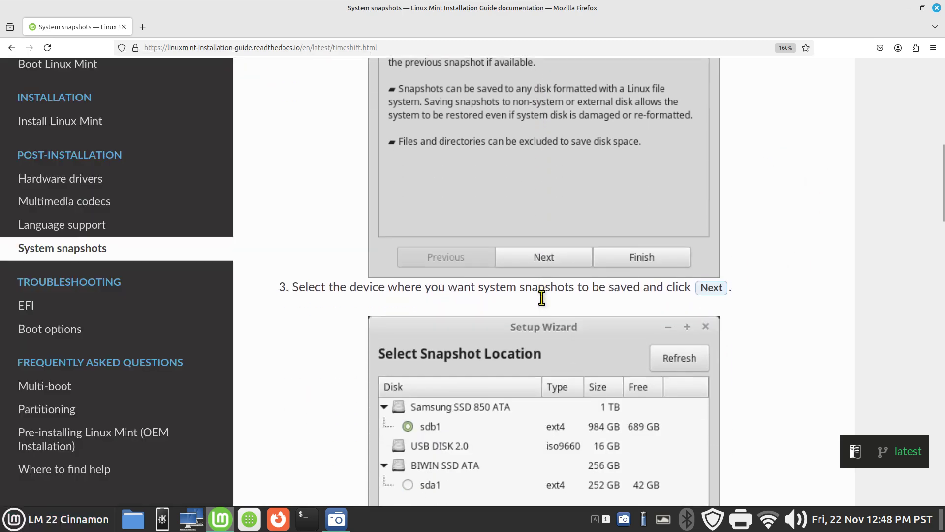
pyautogui.scroll(-10, 545, 306)
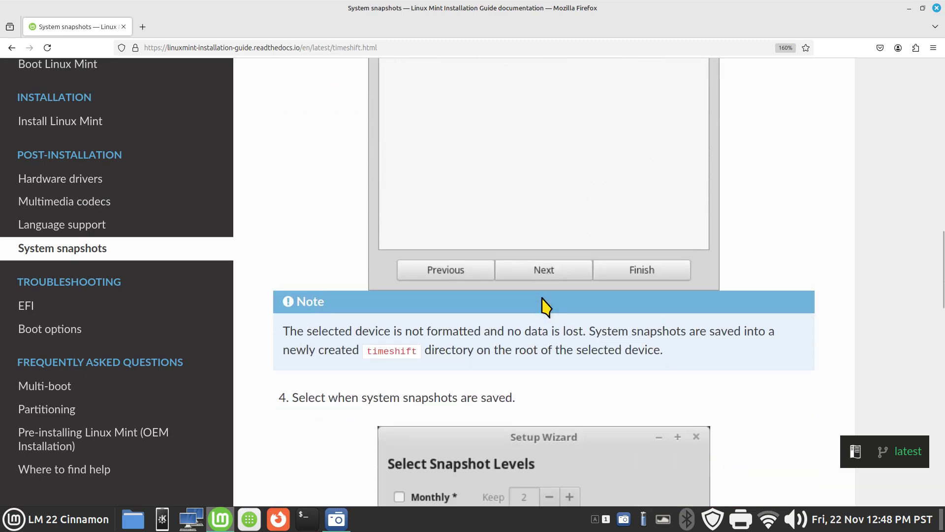
pyautogui.scroll(-4, 544, 304)
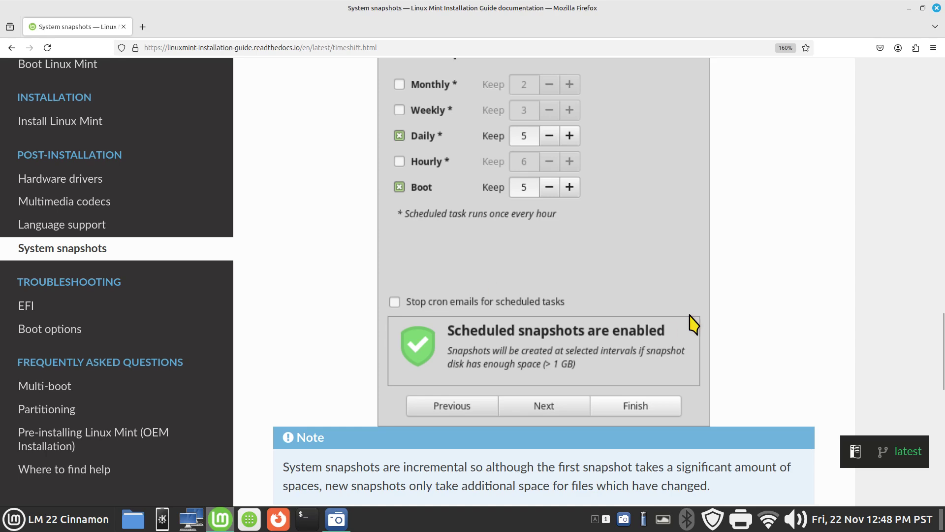
pyautogui.scroll(-6, 689, 323)
pyautogui.scroll(-5, 693, 323)
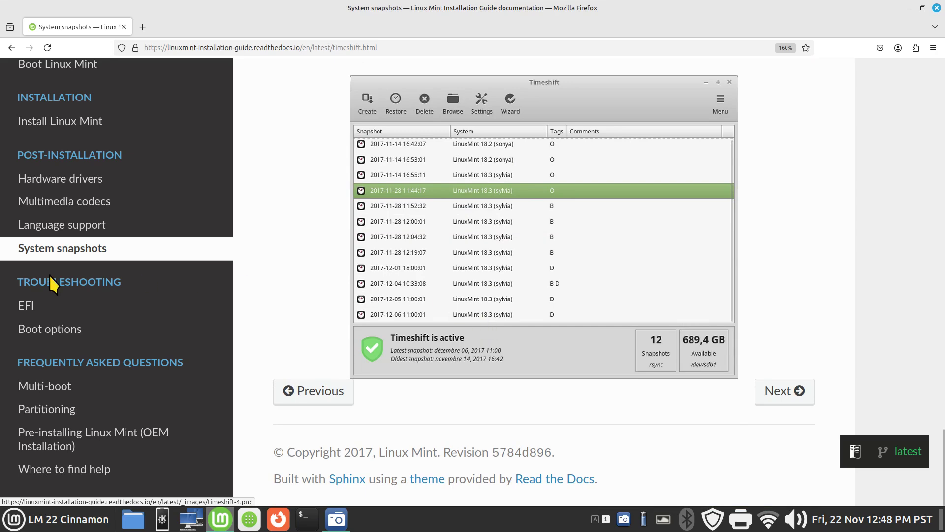
# View the guide's EFI page, then the Multi-boot sections on installing Windows first and fixing the boot sequence.
pyautogui.click(31, 306)
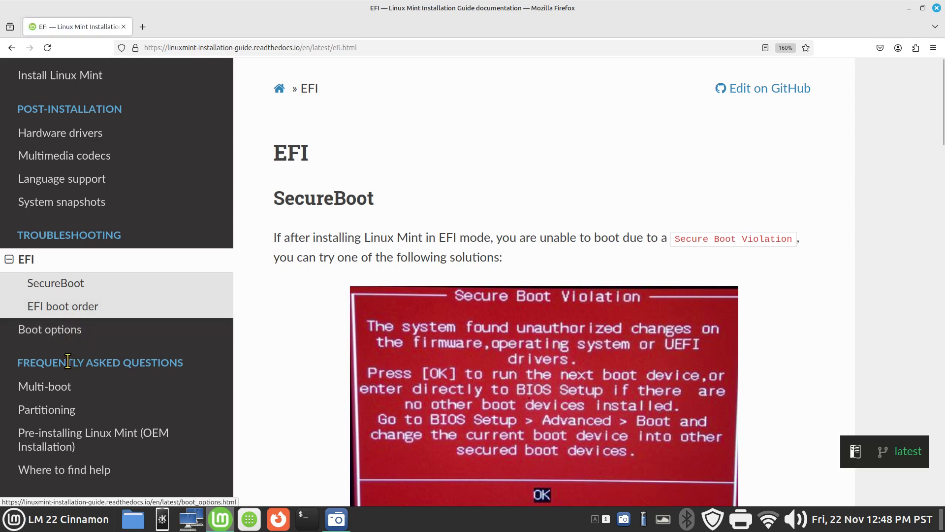
pyautogui.click(63, 387)
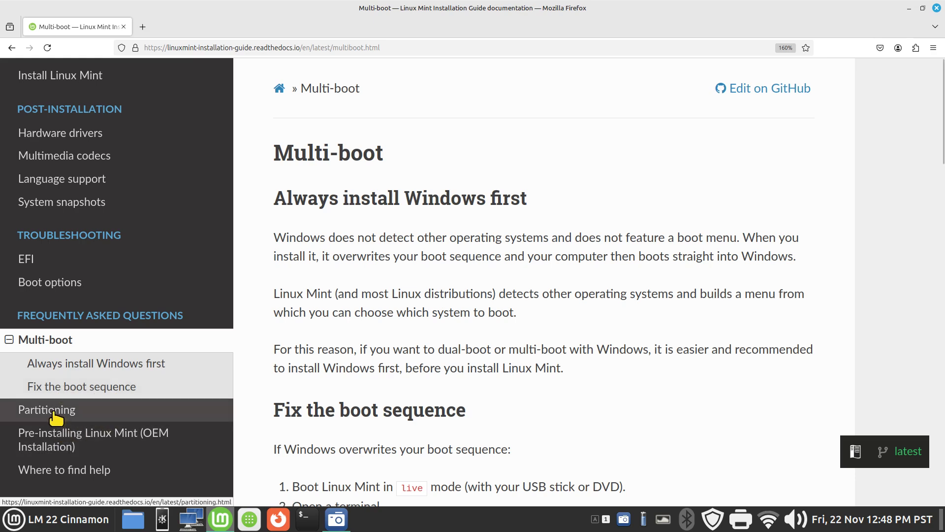
pyautogui.click(91, 364)
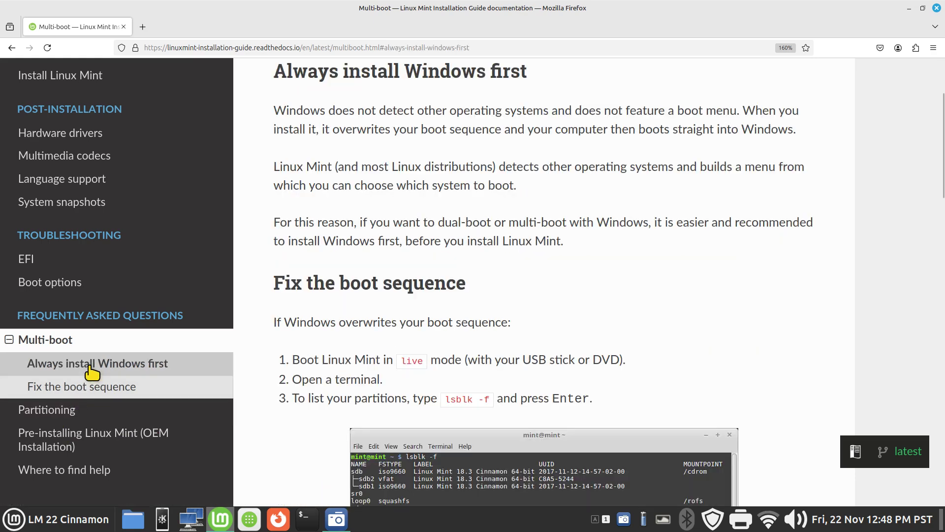
pyautogui.click(91, 390)
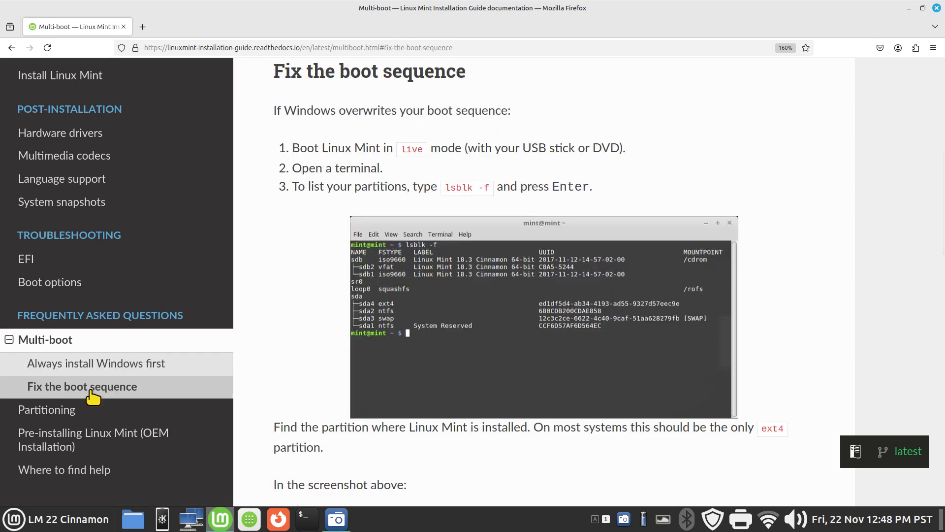
# Open the guide's Partitioning page and read down to the warning and note about a dedicated /home partition.
pyautogui.click(112, 409)
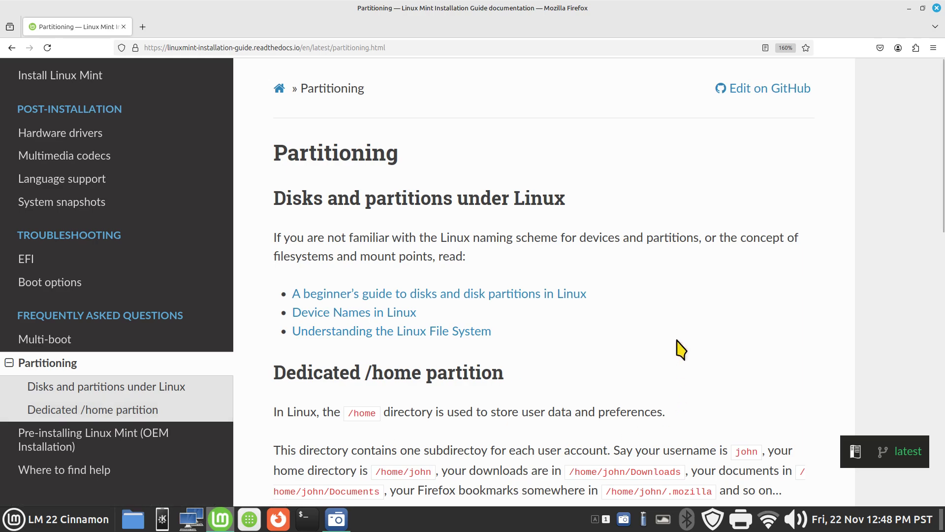
pyautogui.scroll(-8, 683, 369)
pyautogui.scroll(-1, 682, 337)
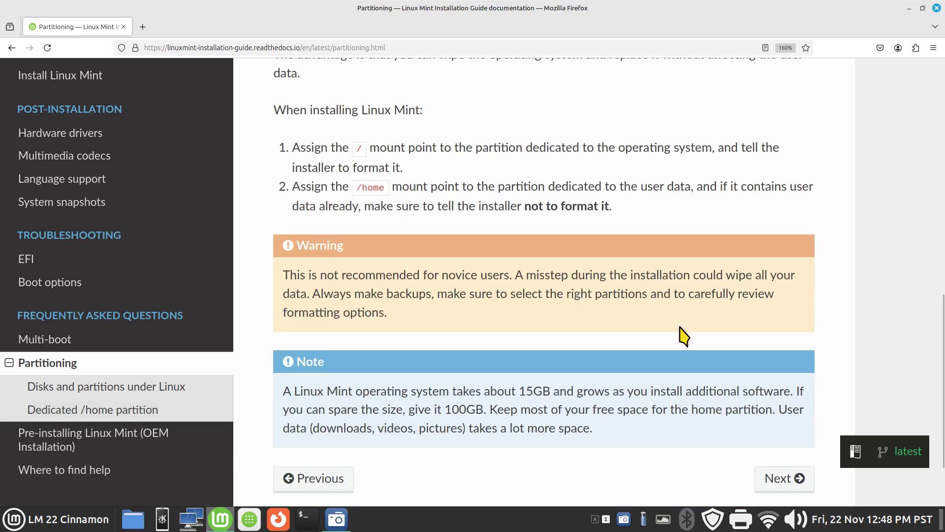
# Find the Disks utility by searching the application menu for "disk", open it to view the drives, and close it.
pyautogui.click(39, 525)
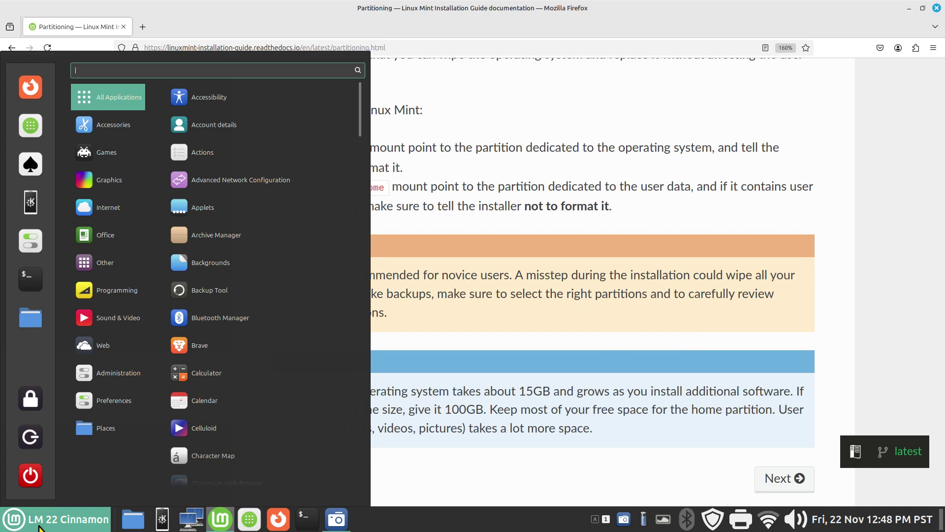
pyautogui.write('disk')
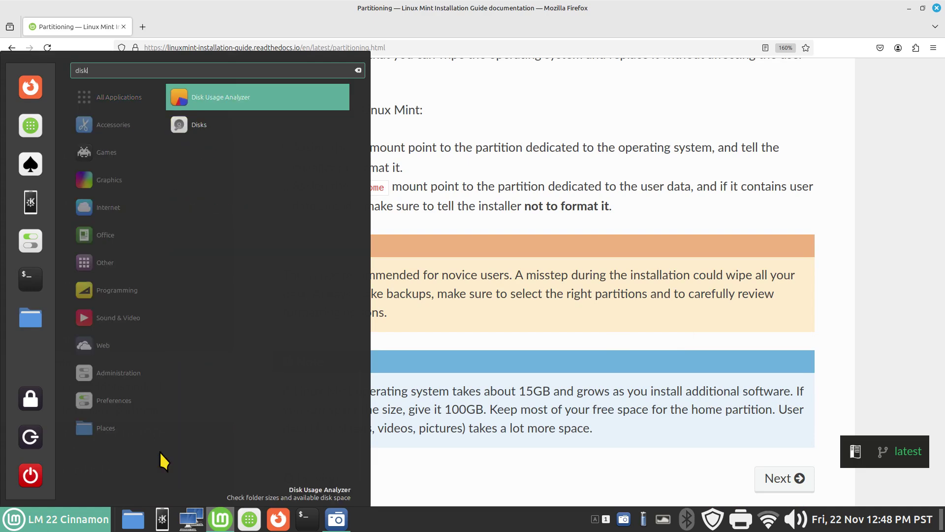
pyautogui.click(187, 129)
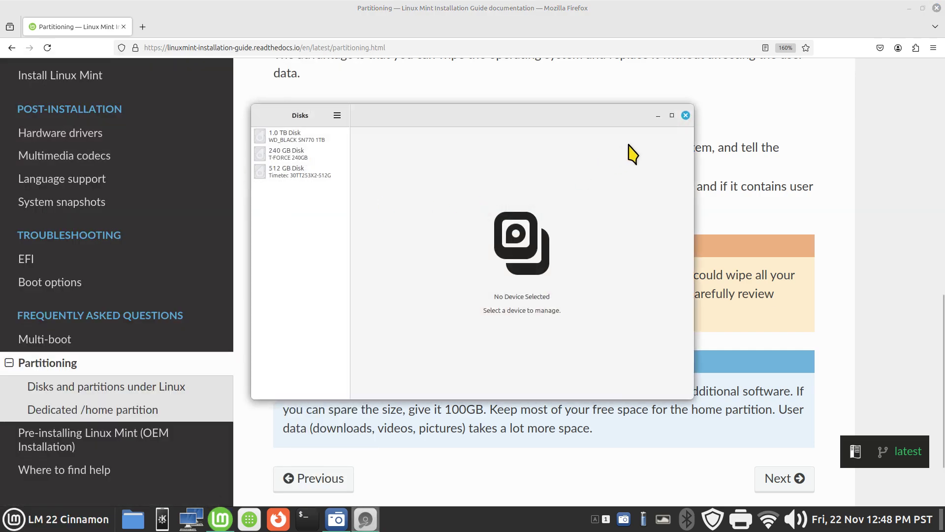
pyautogui.click(686, 115)
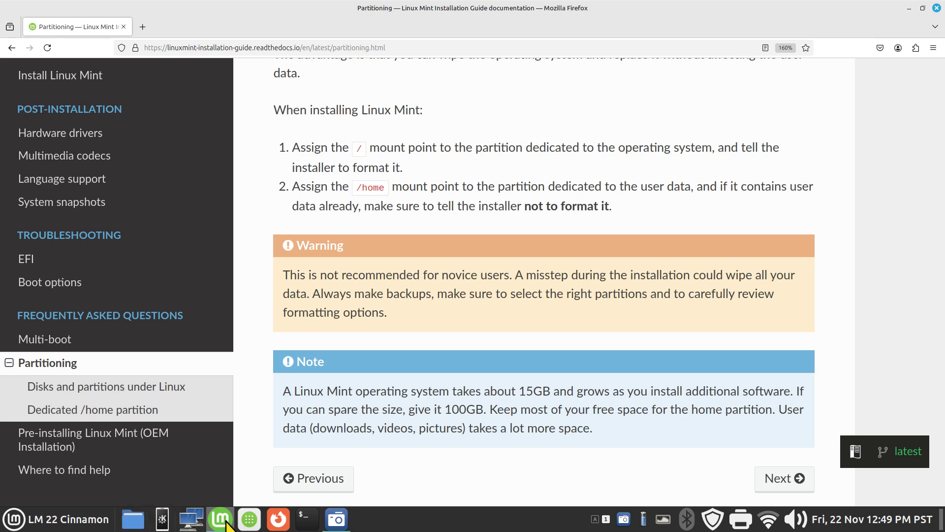
# Launch Software Manager, search for gparted, and open the Gparted details page.
pyautogui.click(249, 519)
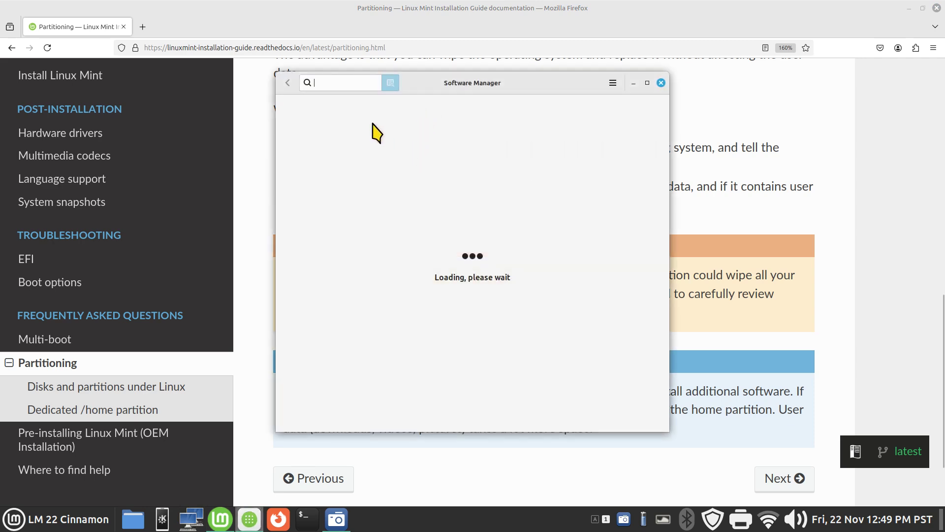
pyautogui.write('gpa')
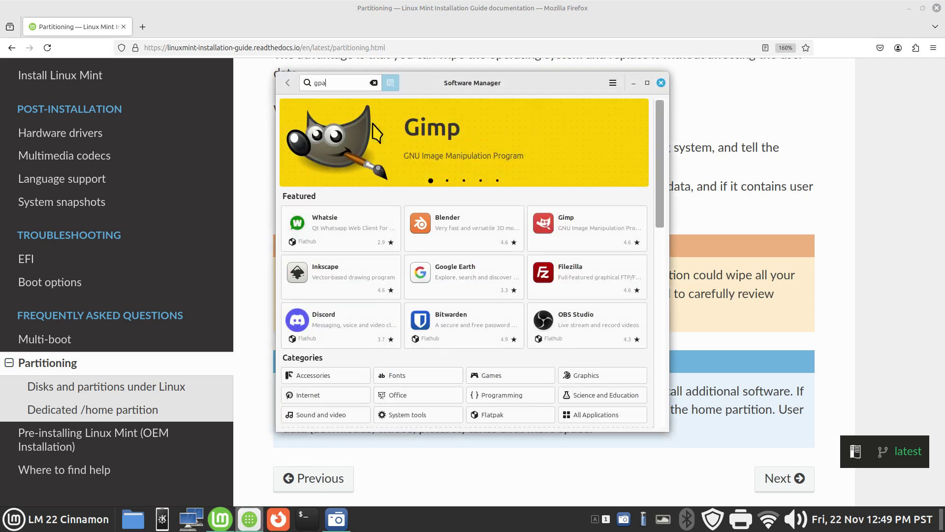
pyautogui.write('rted')
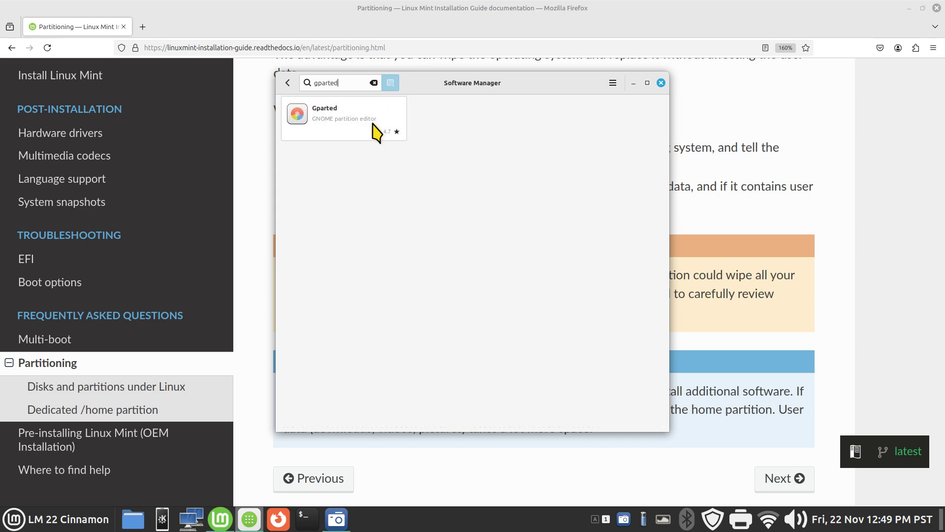
pyautogui.click(339, 127)
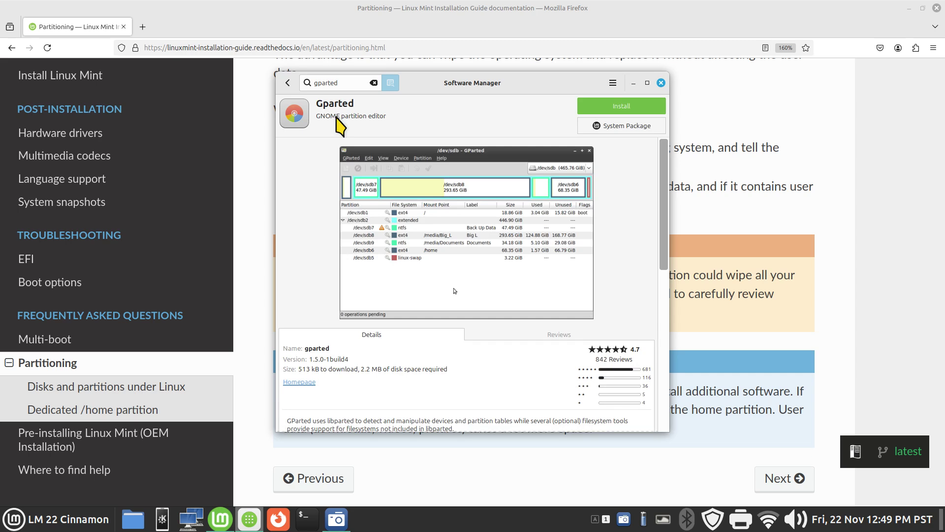
# Leave Software Manager, read through the guide's OEM installation page and its Where to find help page, and close the browser.
pyautogui.click(661, 83)
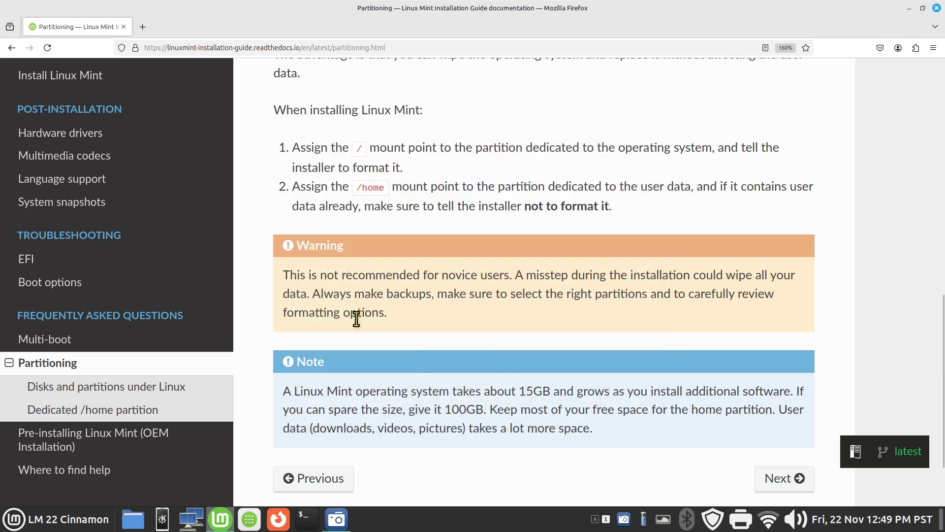
pyautogui.click(136, 440)
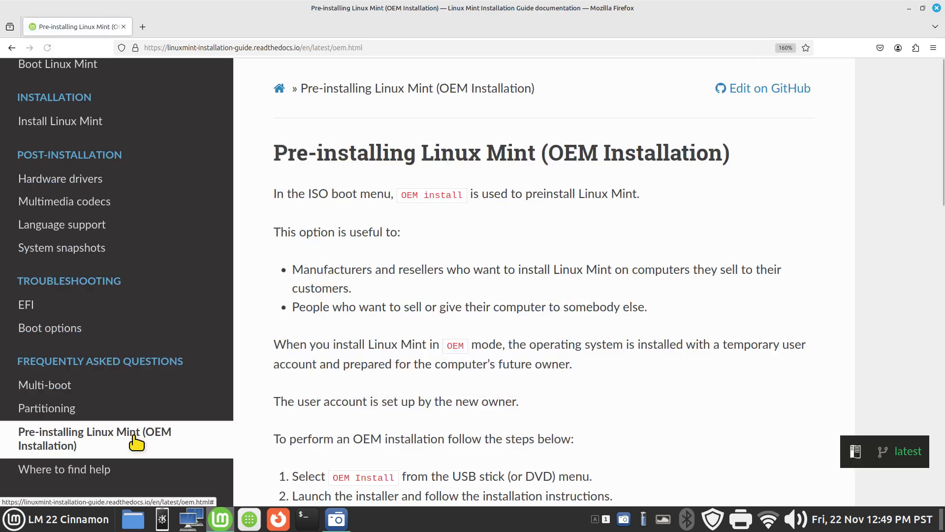
pyautogui.scroll(-15, 373, 362)
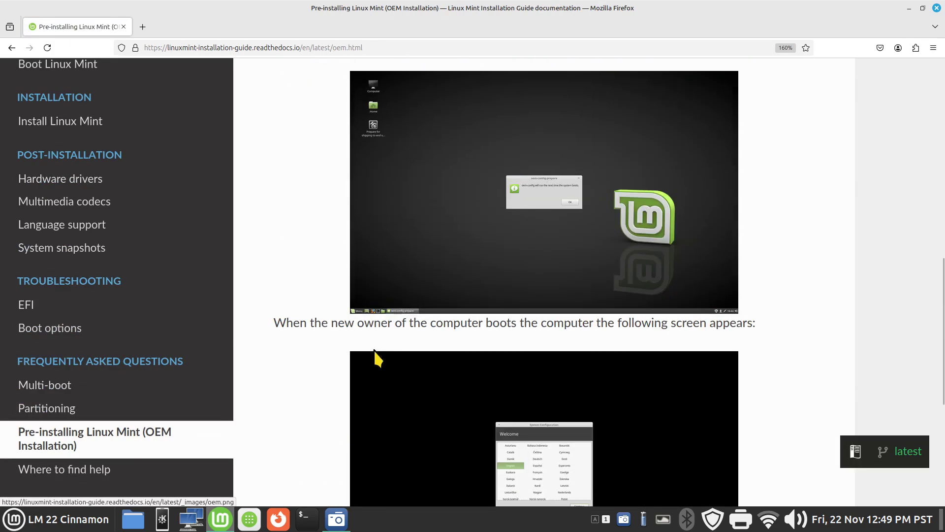
pyautogui.scroll(-1, 373, 355)
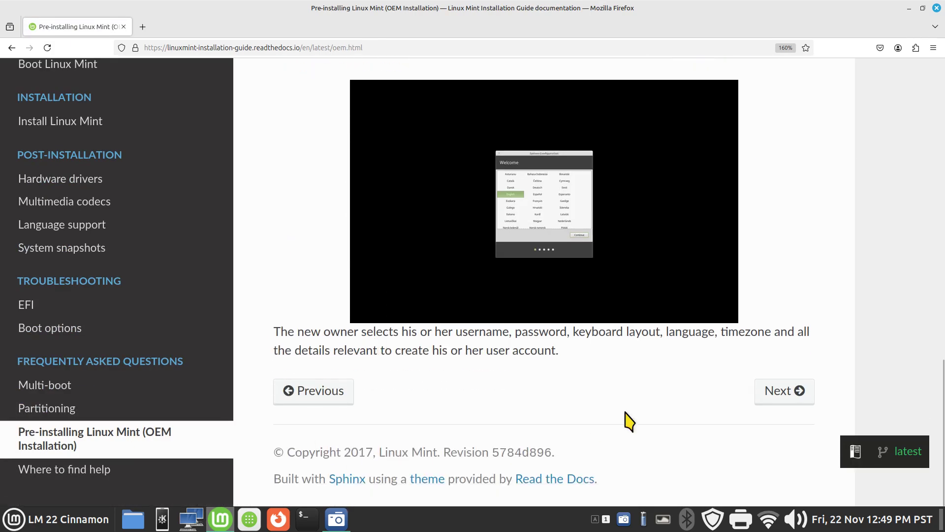
pyautogui.click(777, 394)
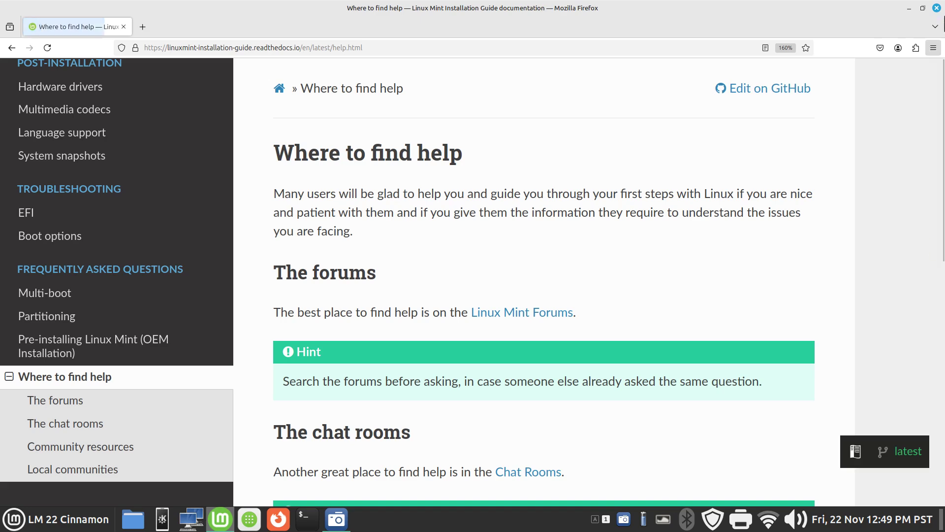
pyautogui.click(937, 9)
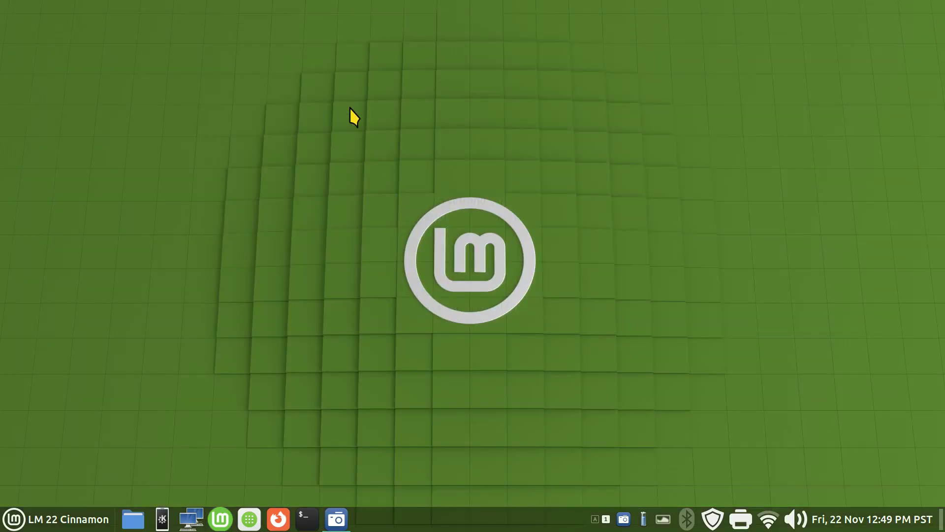
# Set the desktop background to 12.jpg from the Pictures collection and close the Backgrounds window.
pyautogui.rightClick(344, 142)
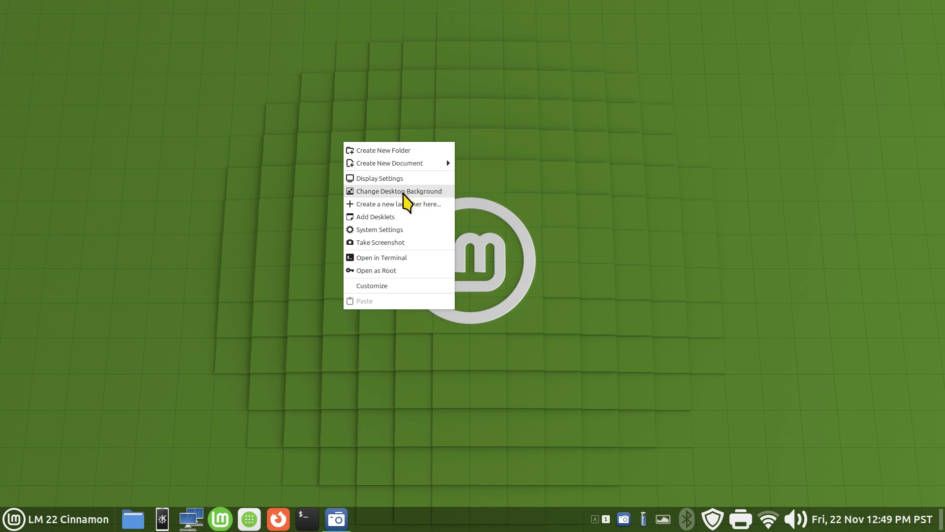
pyautogui.click(405, 193)
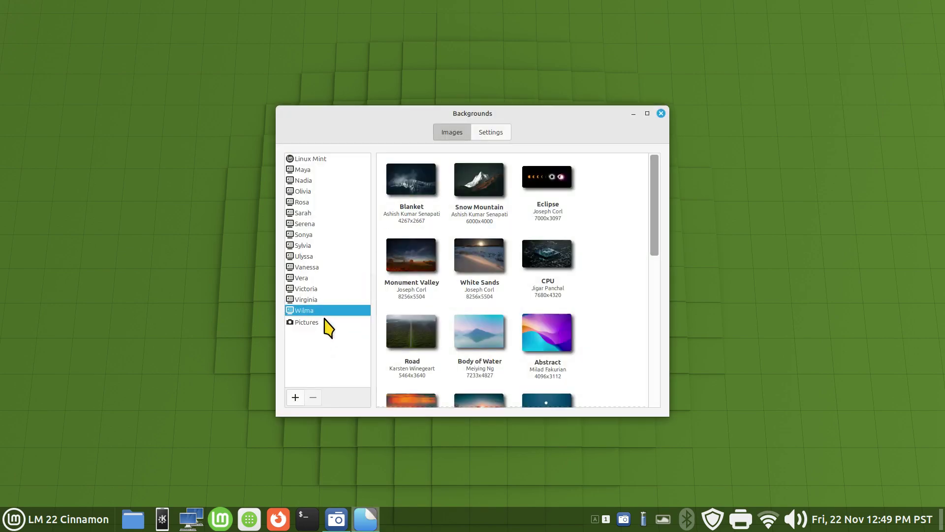
pyautogui.click(305, 158)
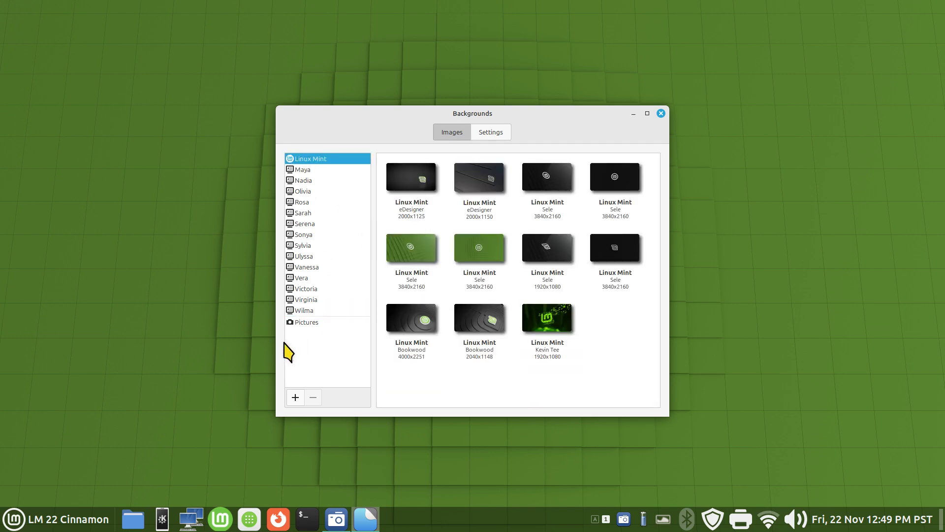
pyautogui.click(297, 325)
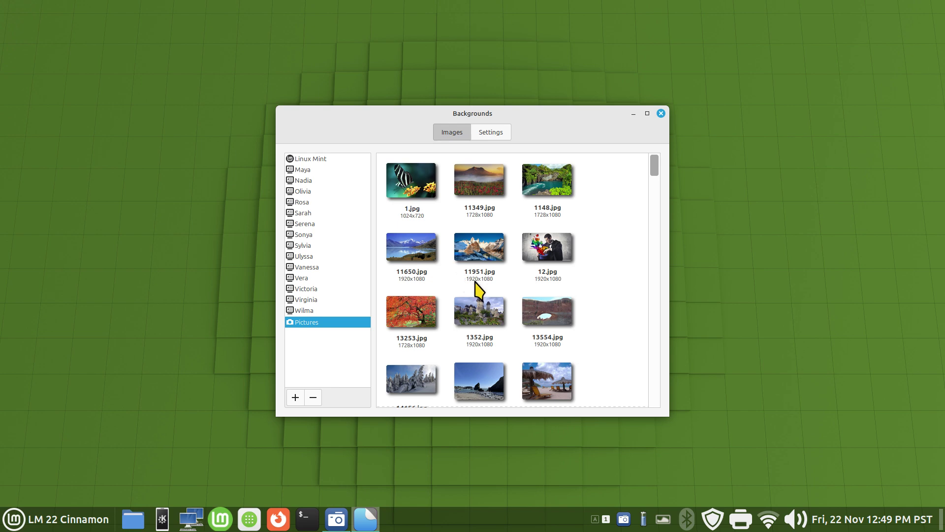
pyautogui.click(534, 249)
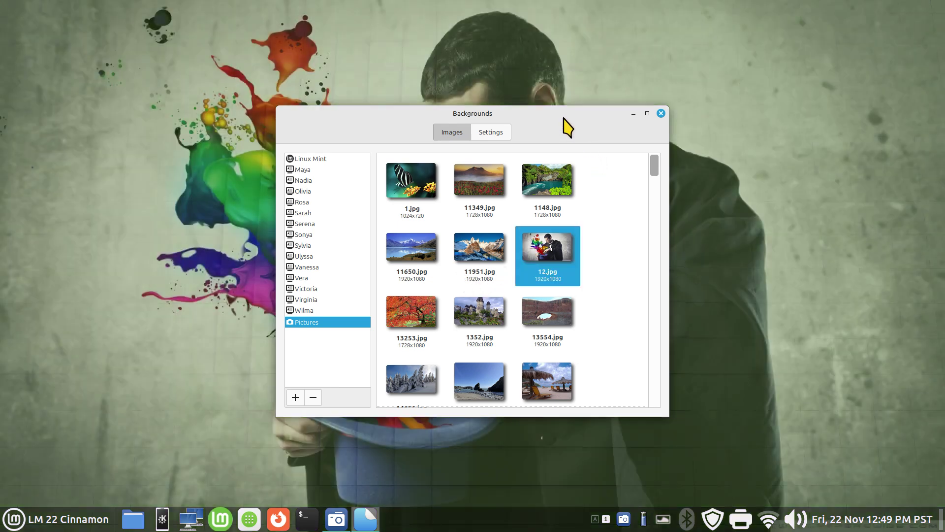
pyautogui.moveTo(564, 118)
pyautogui.mouseDown()
pyautogui.moveTo(785, 86)
pyautogui.moveTo(888, 89)
pyautogui.moveTo(552, 87)
pyautogui.moveTo(555, 117)
pyautogui.mouseUp()
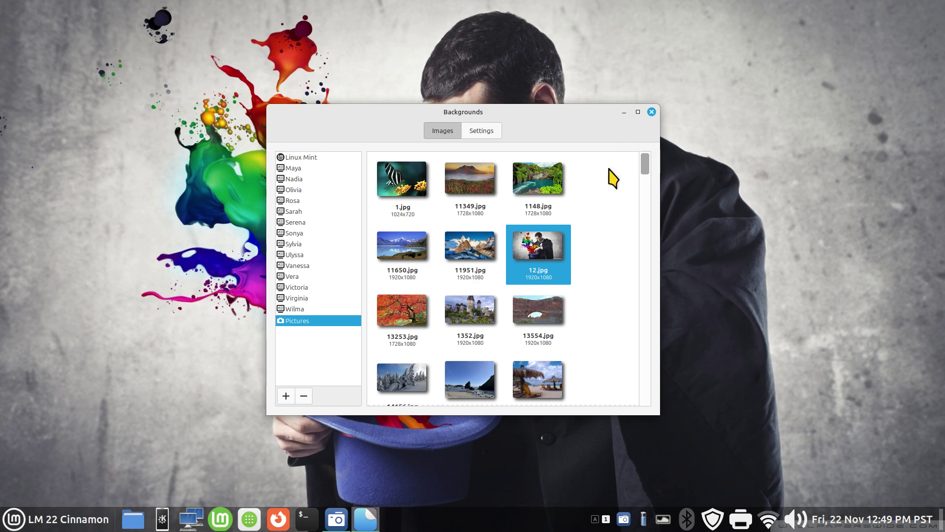
pyautogui.click(651, 113)
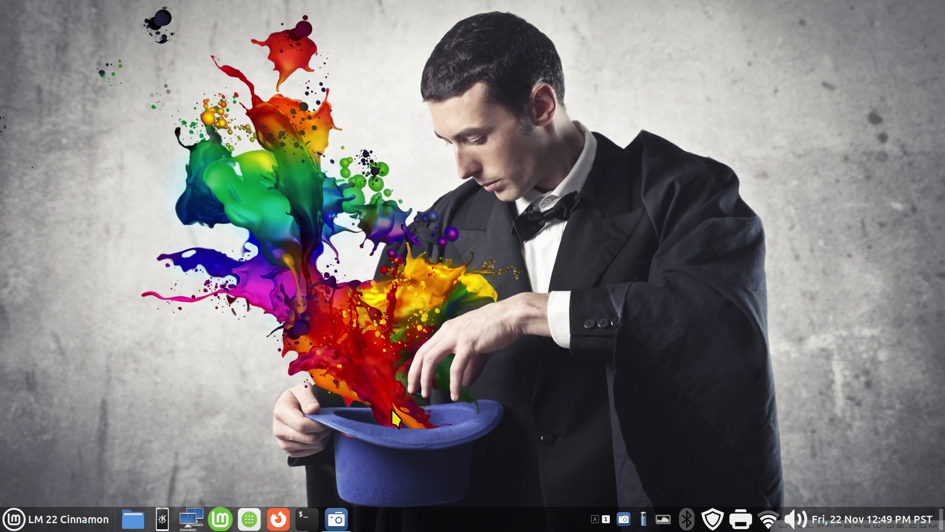